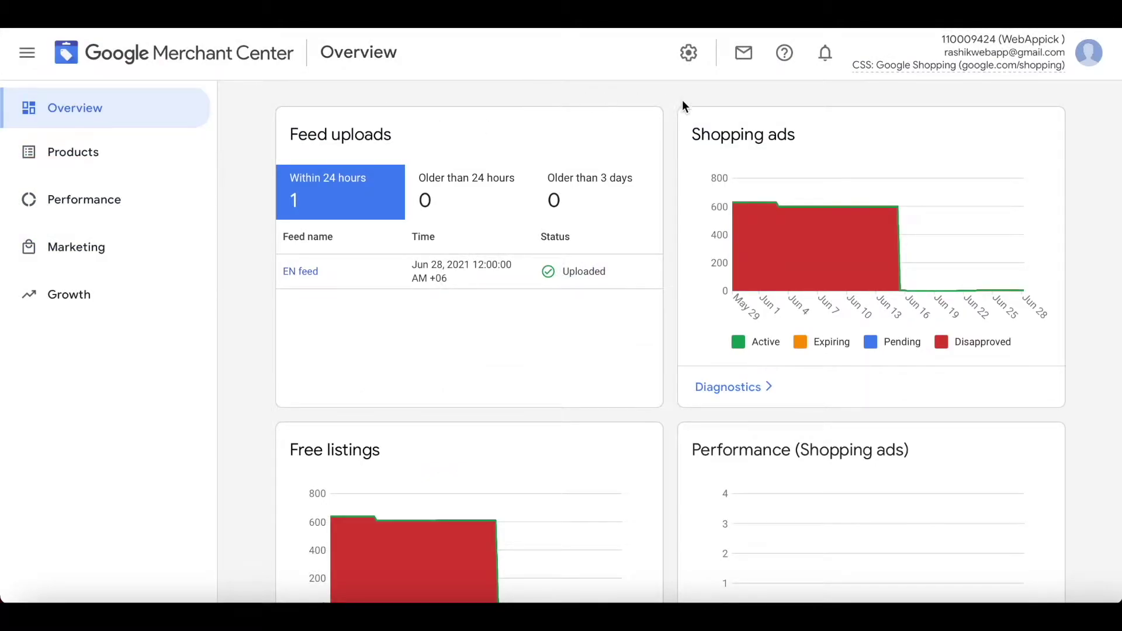
- From settings, go to Shipping and returns > Return policies and add a new return policy
left_click(694, 61)
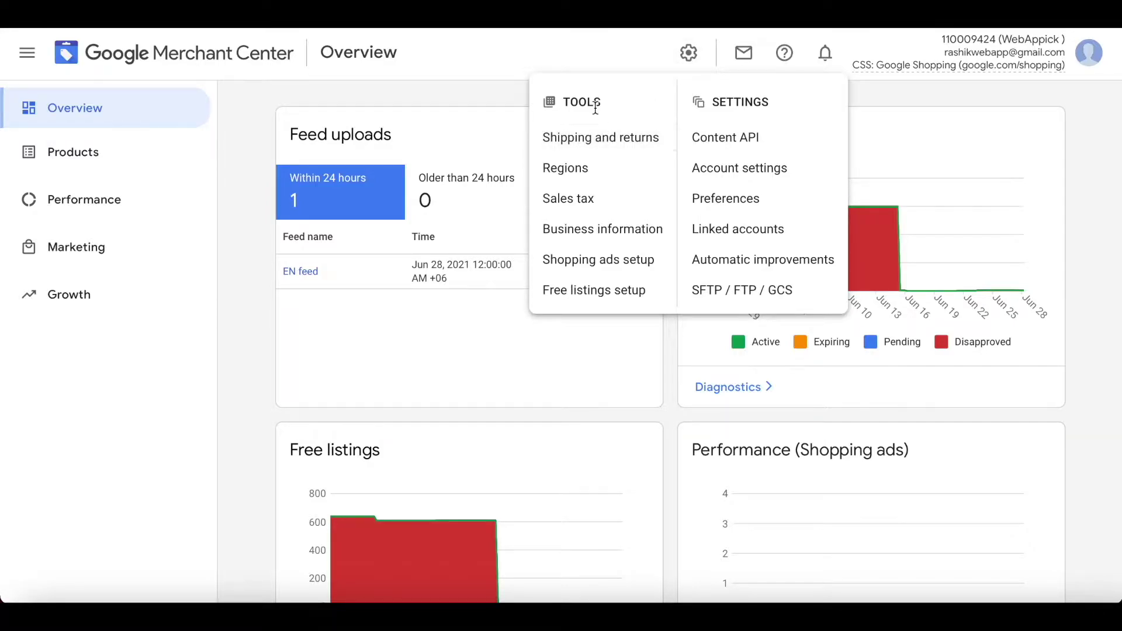
left_click(605, 141)
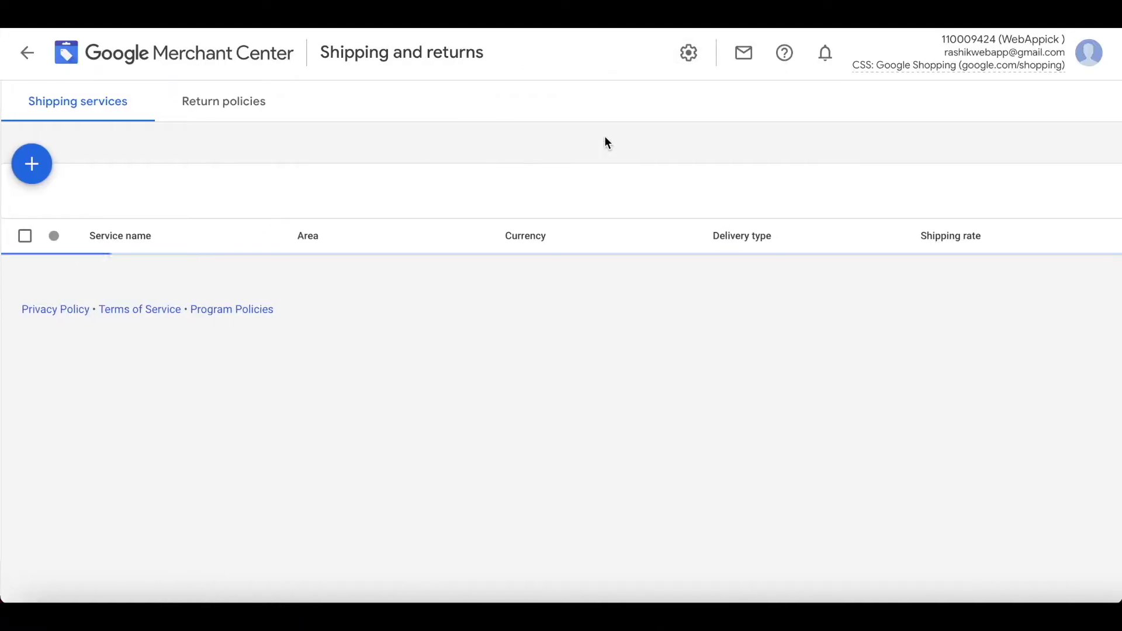
left_click(245, 111)
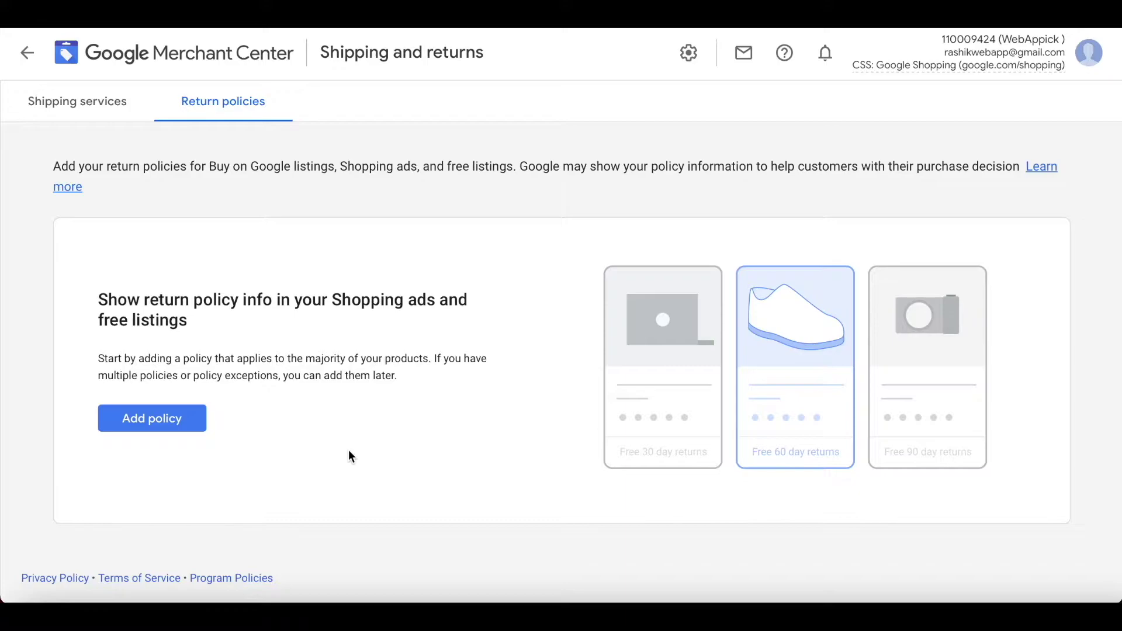
left_click(139, 434)
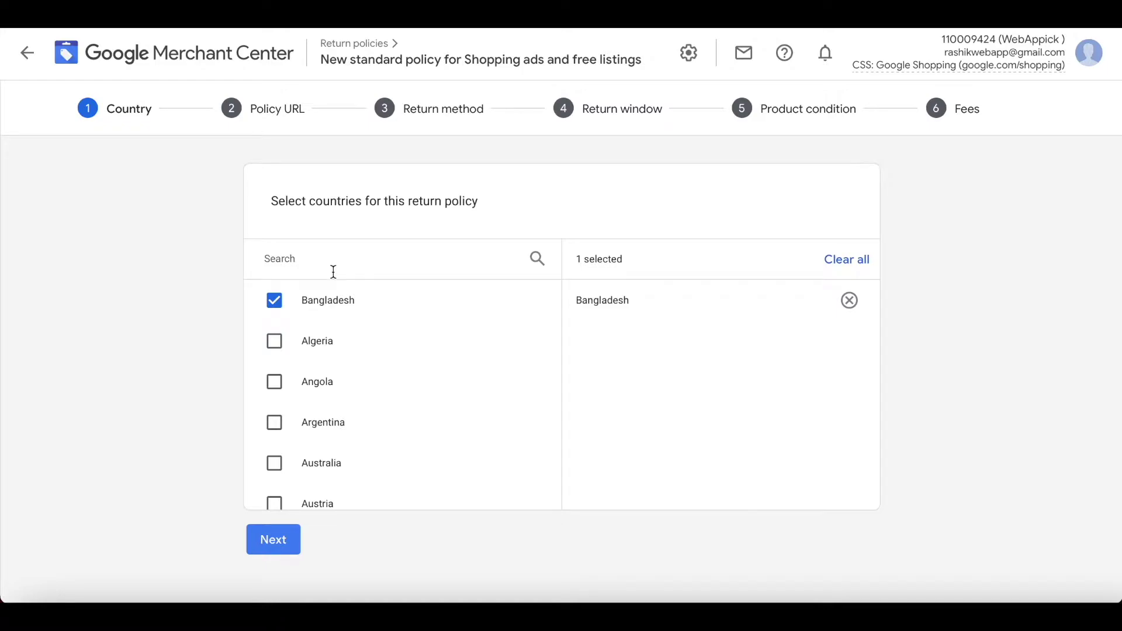
- Replace Bangladesh with the United States as the policy country and continue to Policy URL
left_click(274, 301)
left_click(296, 260)
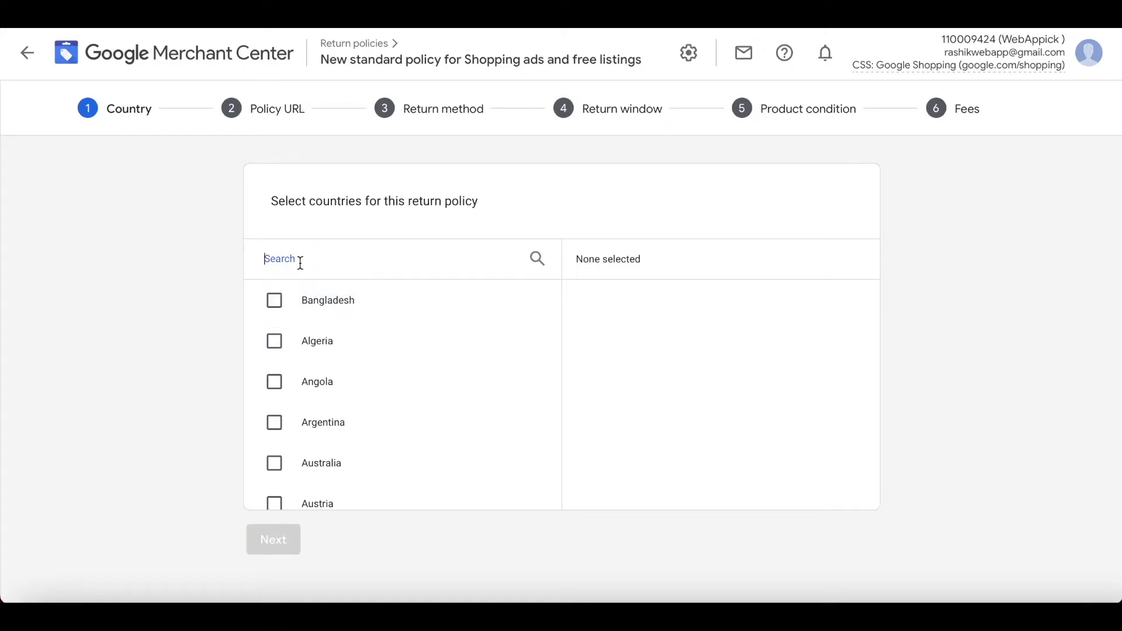
type("unis")
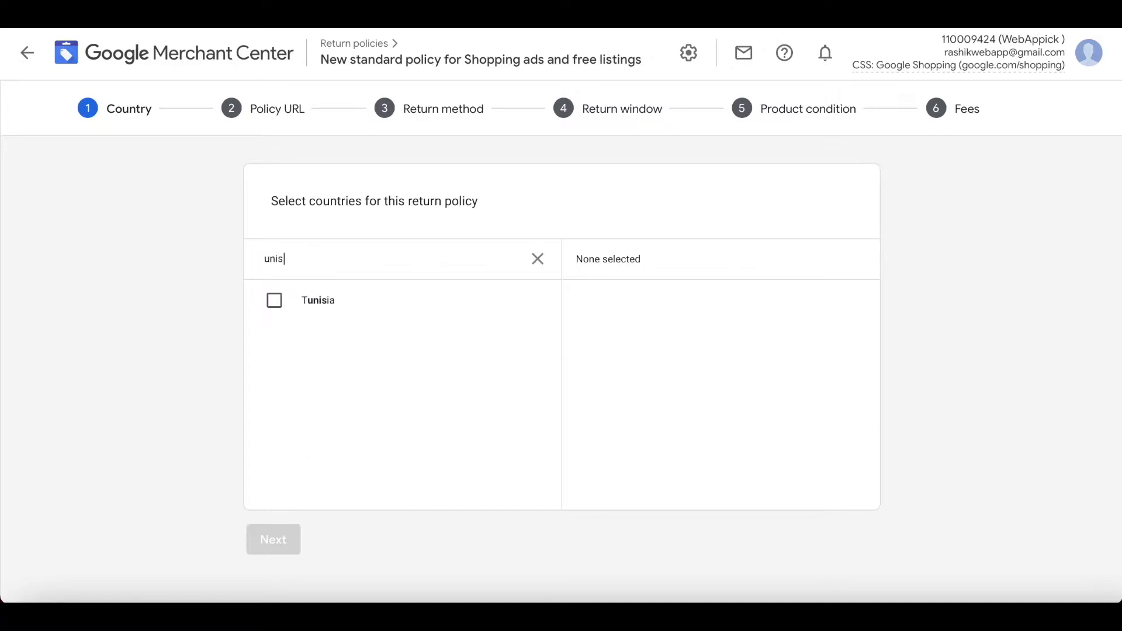
key("BackSpace")
key("BackSpace")
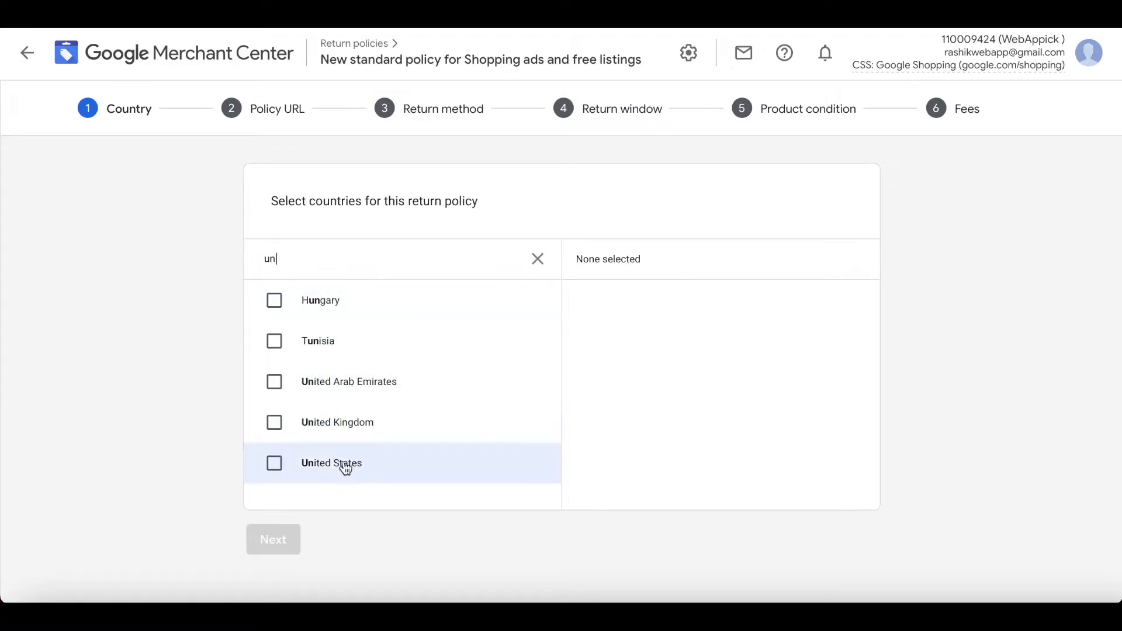
left_click(274, 463)
left_click(265, 551)
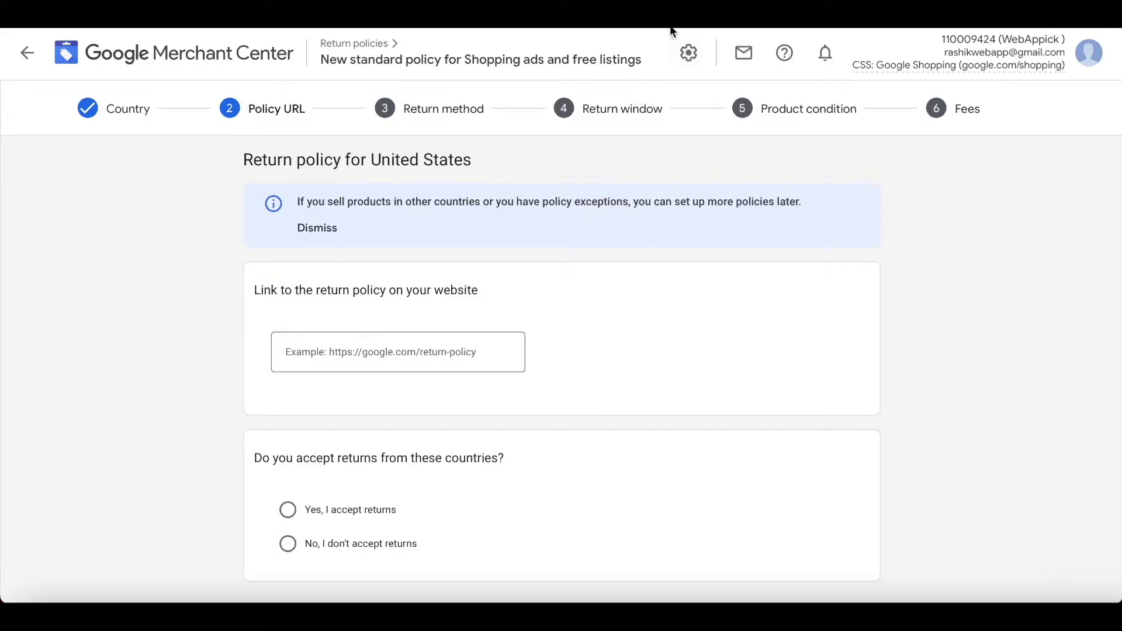
- Paste the store's Return & Refund Policy page link into the policy URL field
left_click(650, 29)
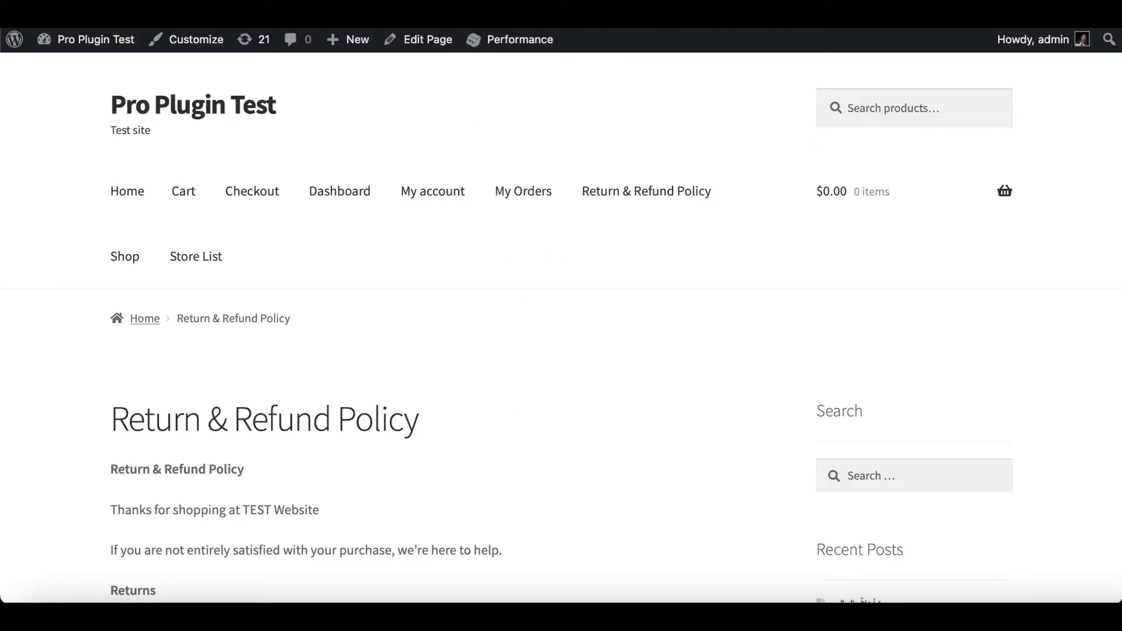
left_click(993, 27)
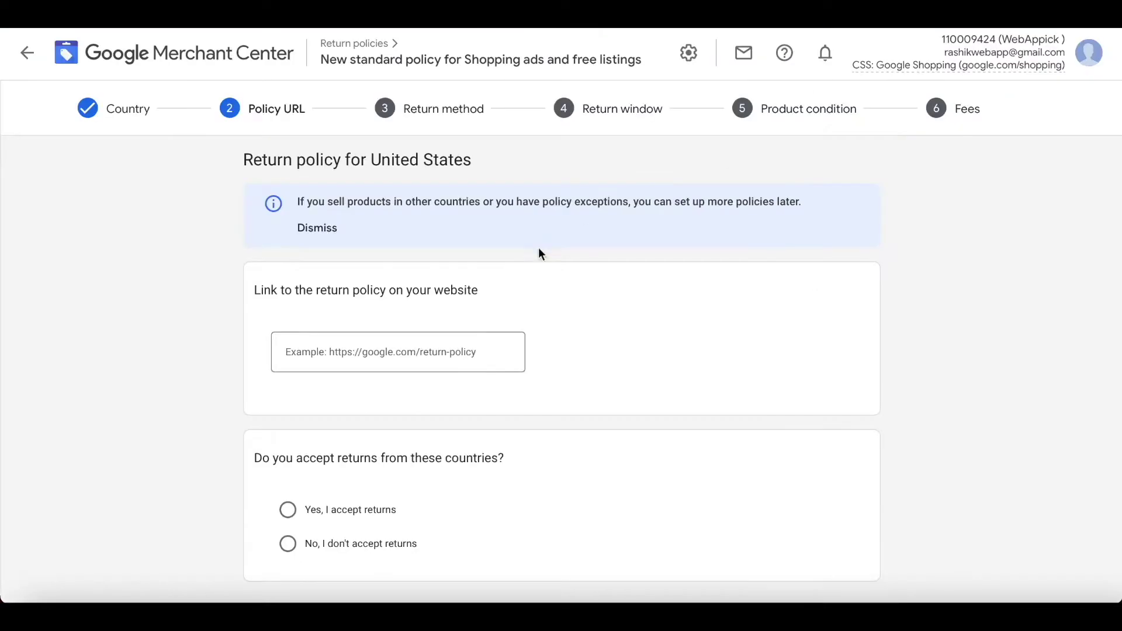
left_click(386, 359)
type("http://157.230.43.163/pro/return-refund-policy/")
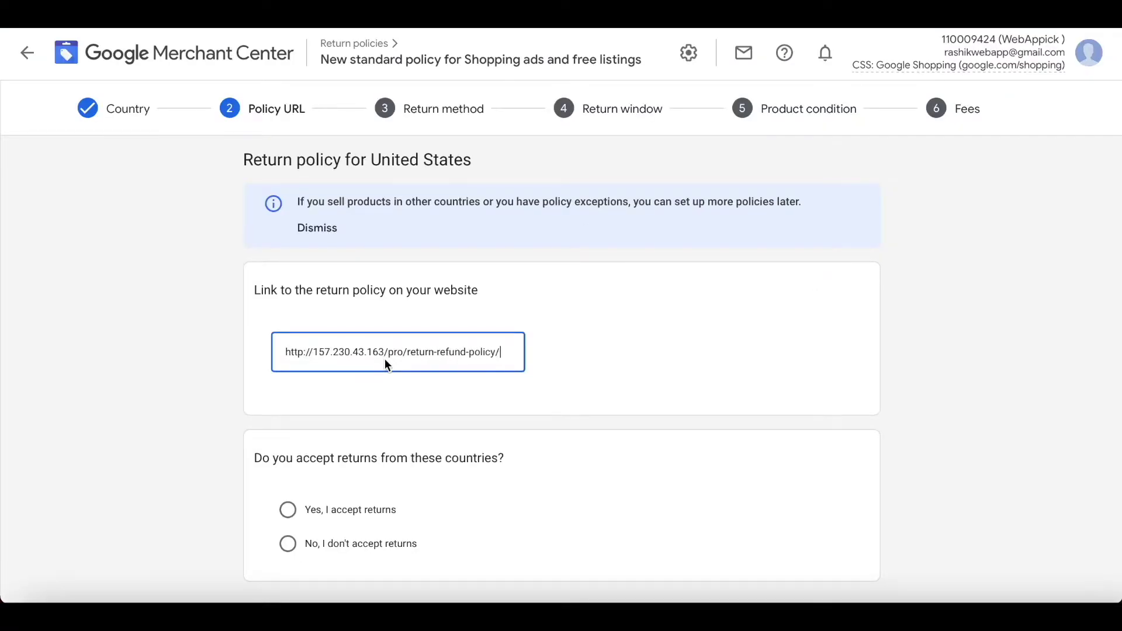
left_click(595, 385)
scroll(595, 385, "down", 2)
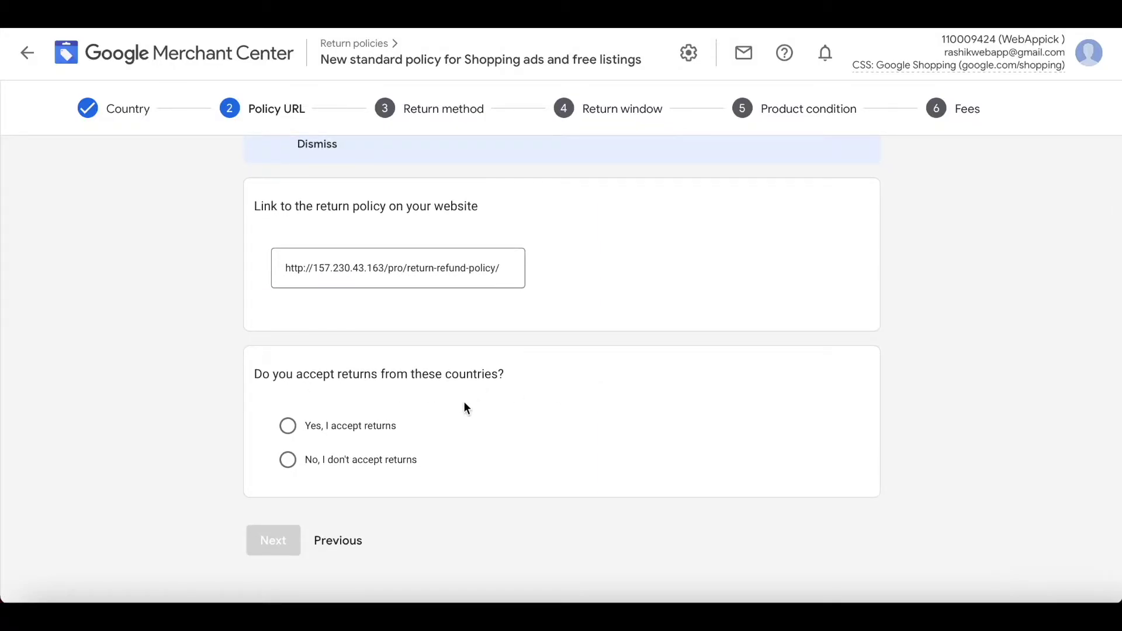
- Mark 'Yes, I accept returns' and advance to the Return method step
left_click(288, 426)
scroll(509, 465, "down", 1)
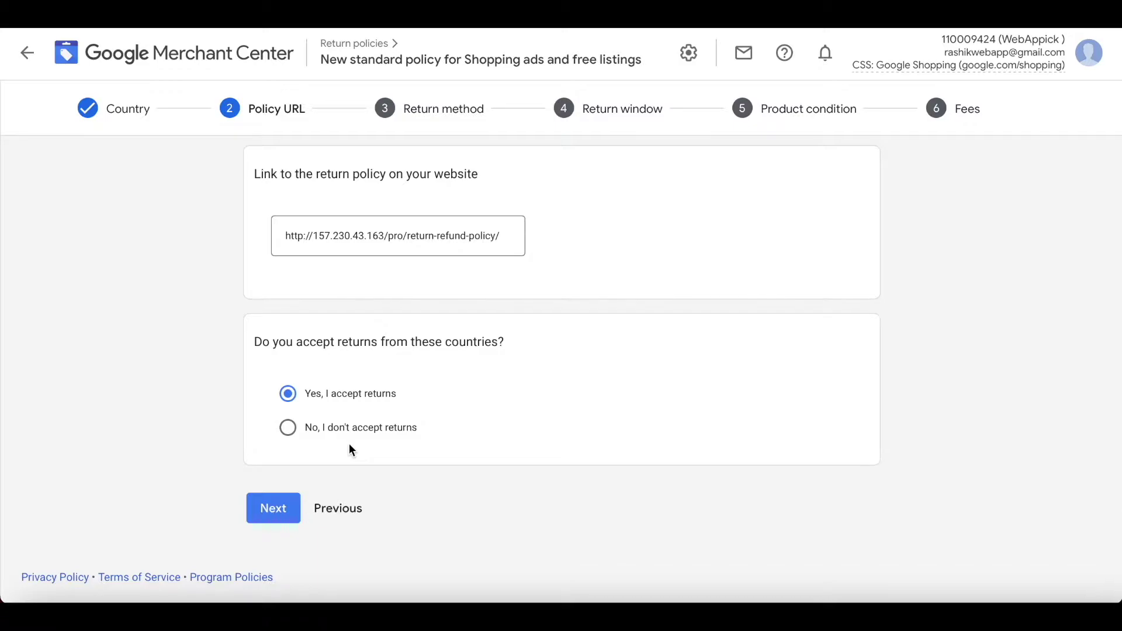
left_click(271, 506)
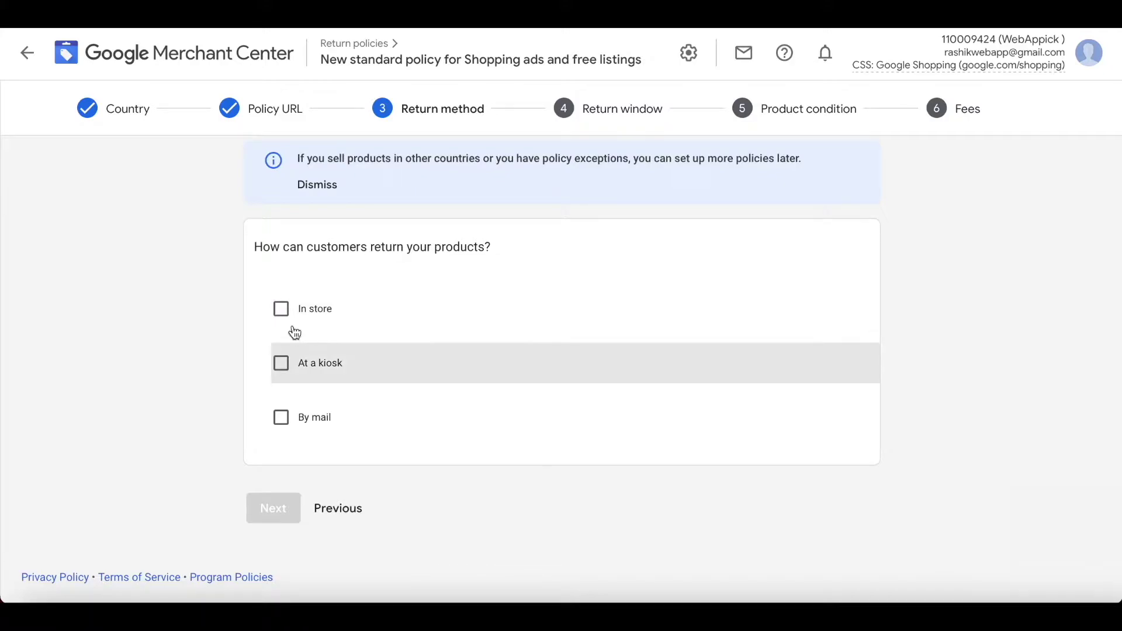
- Allow returns in store only, leaving At a kiosk unchecked, and continue to Return window
left_click(281, 308)
left_click(281, 364)
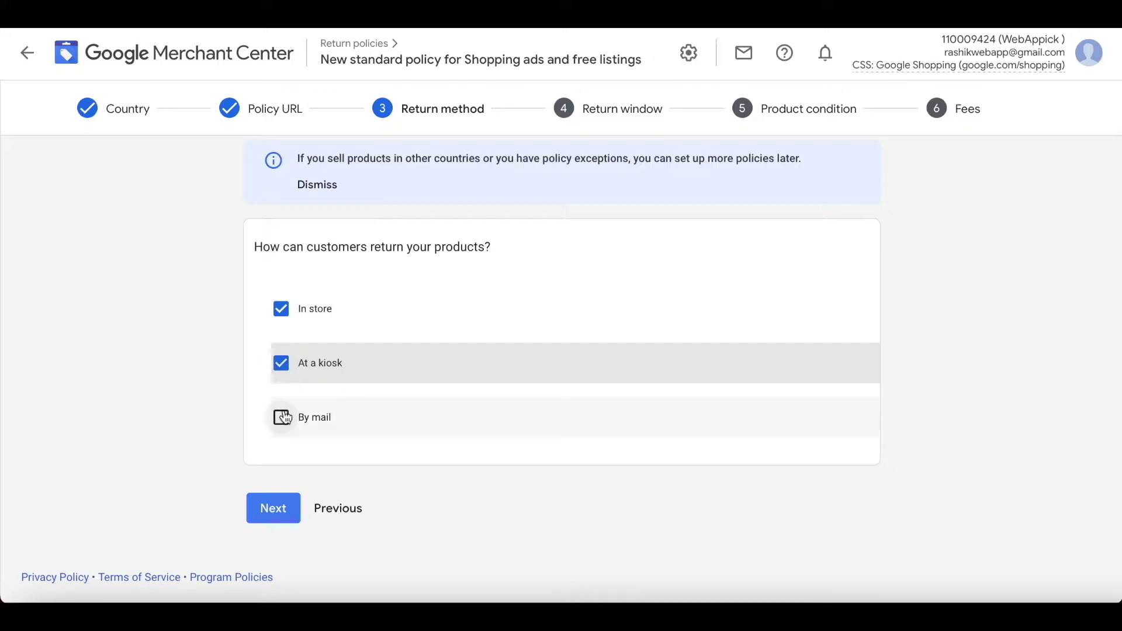
left_click(286, 363)
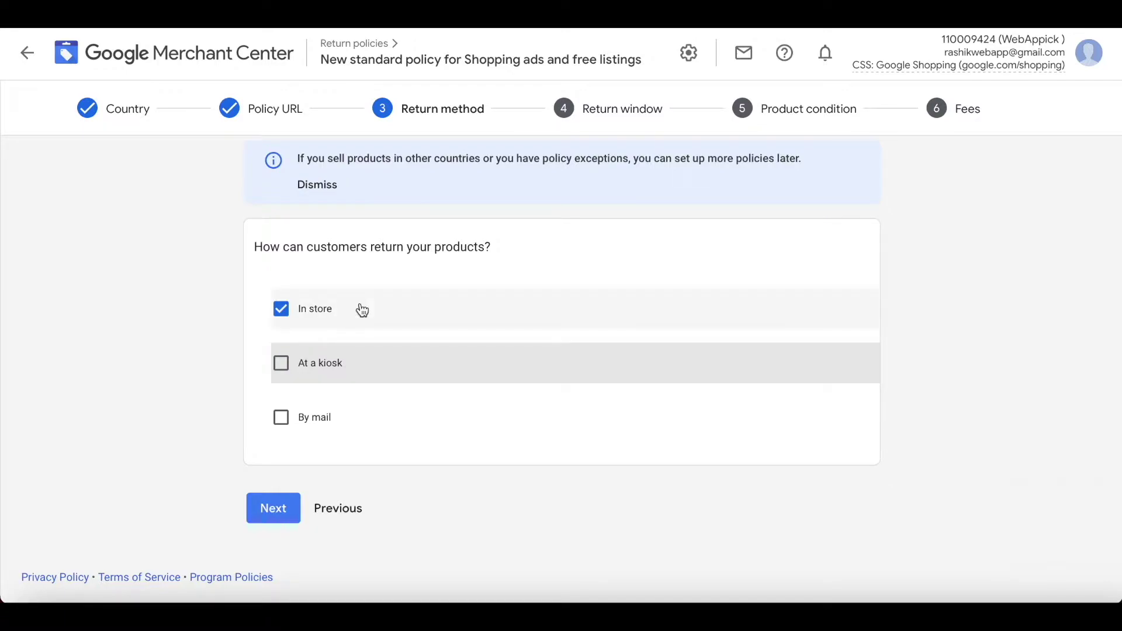
left_click(271, 518)
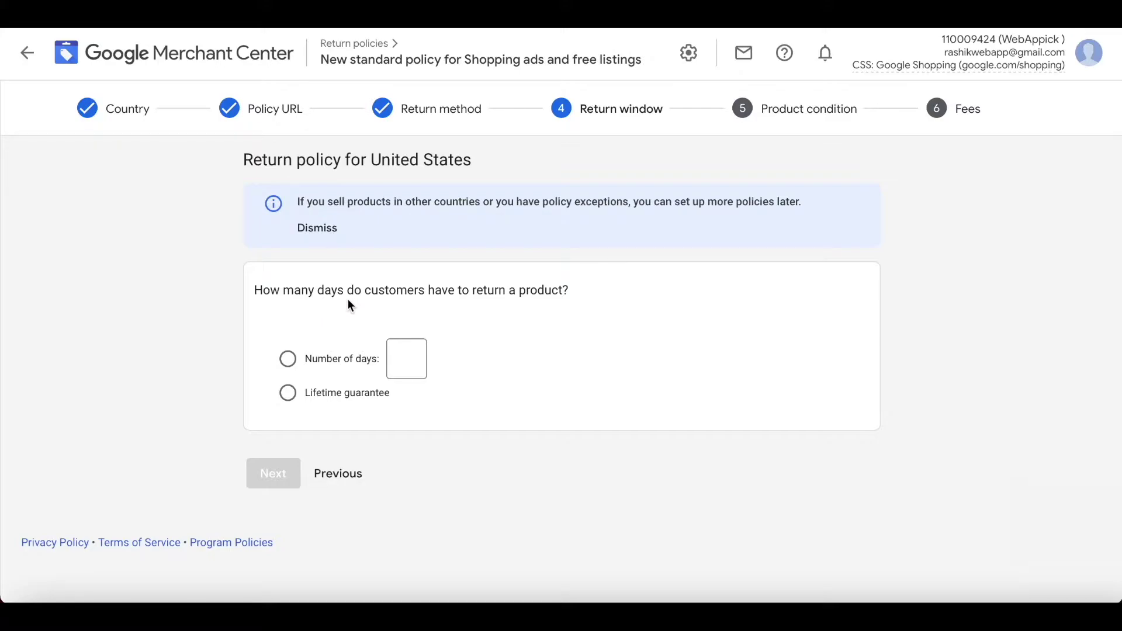
- Set a 14-day return window instead of lifetime returns and continue to Product condition
left_click(288, 393)
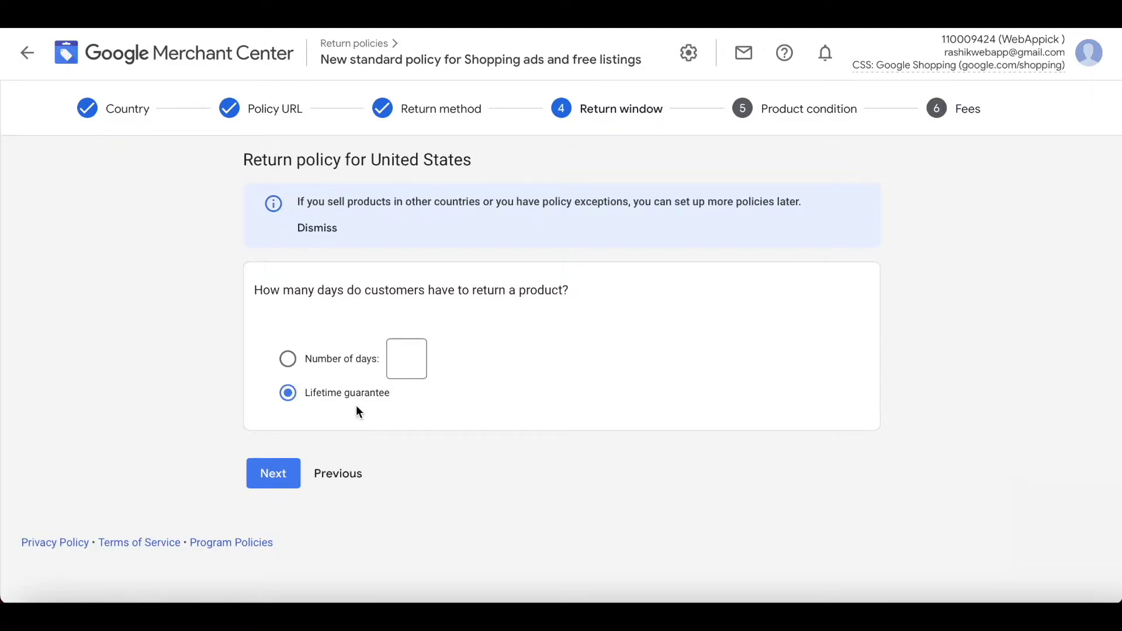
left_click(288, 359)
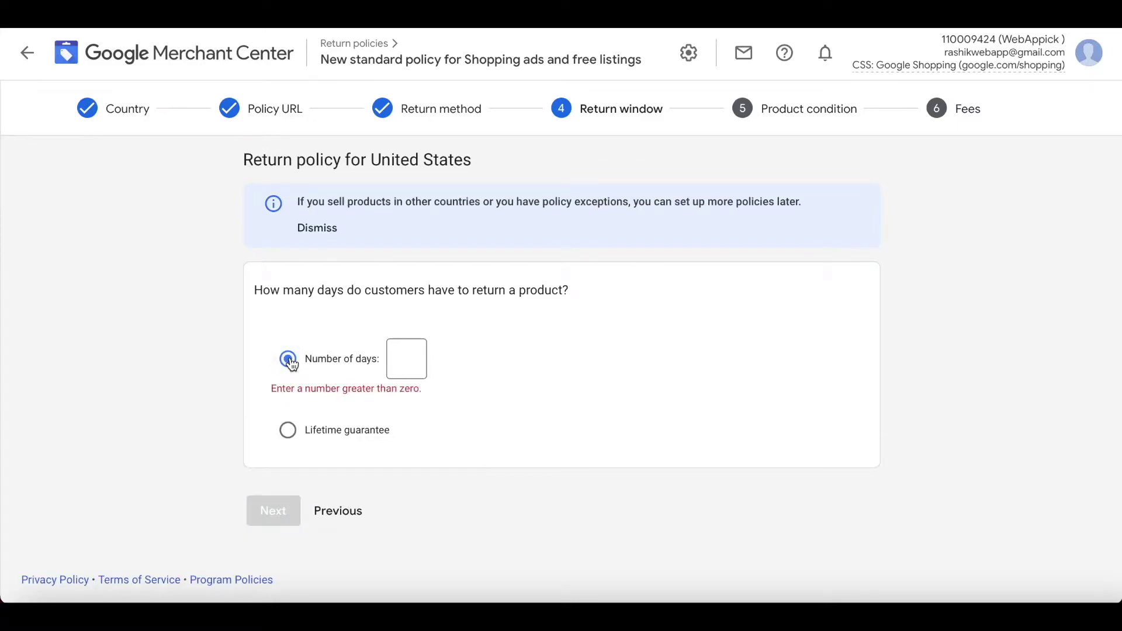
left_click(410, 363)
type("14")
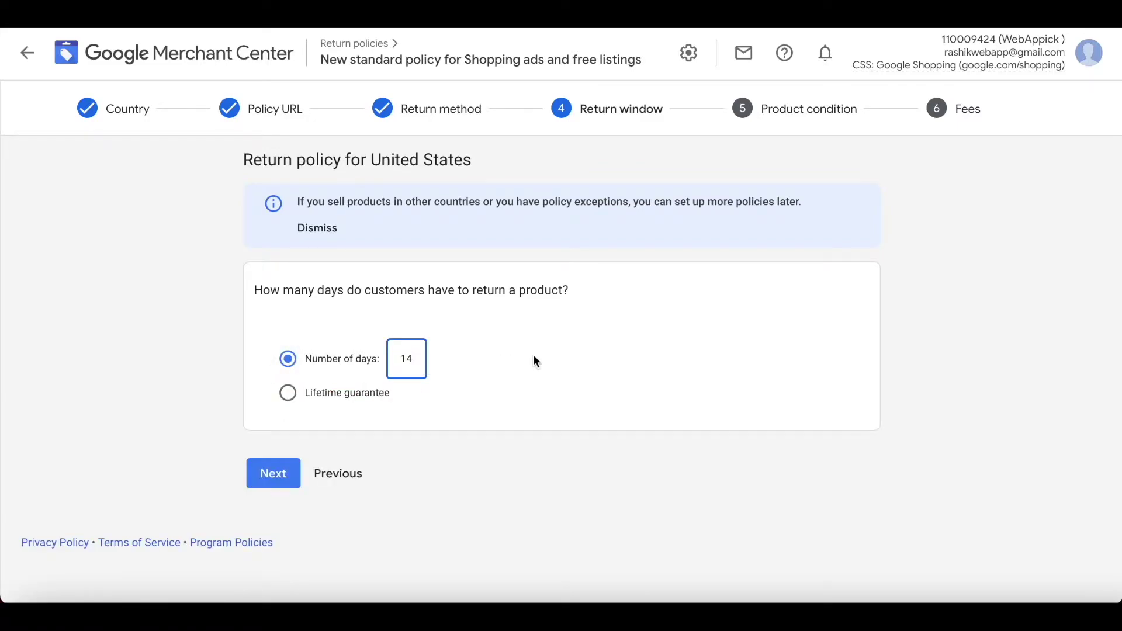
left_click(527, 384)
left_click(280, 488)
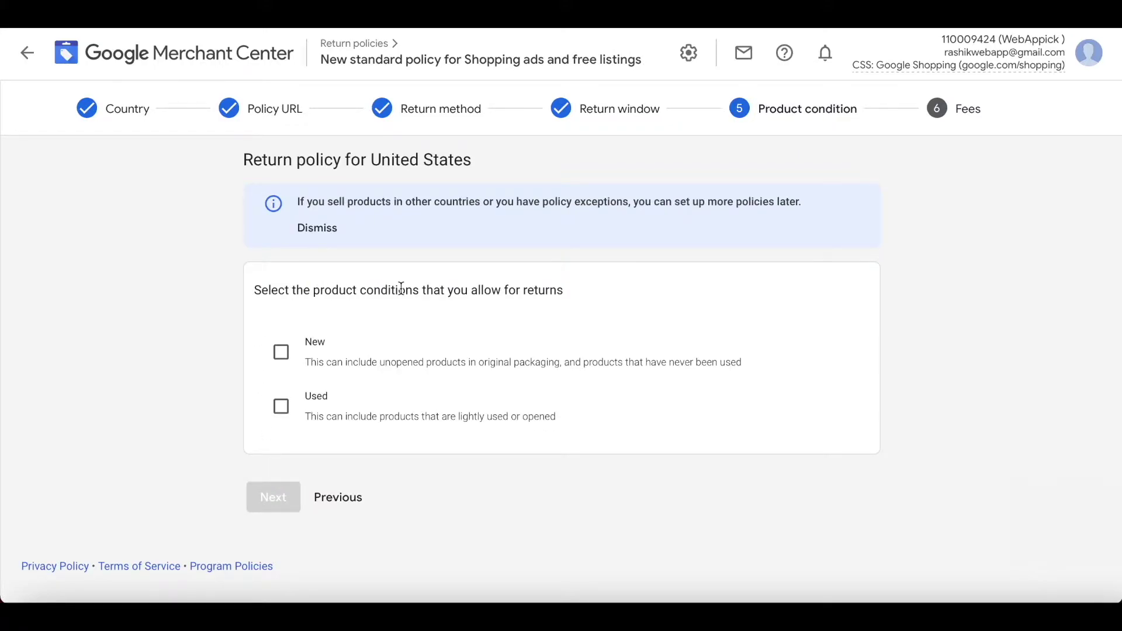
- Accept returns only for New condition products and move on to the Fees step
left_click(283, 357)
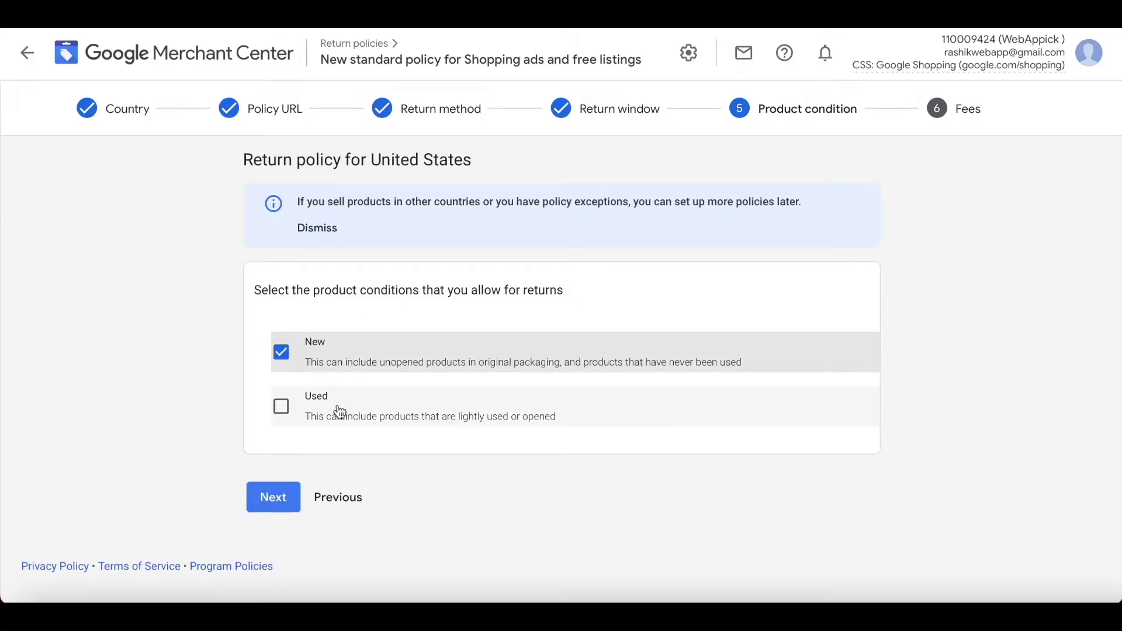
left_click(290, 500)
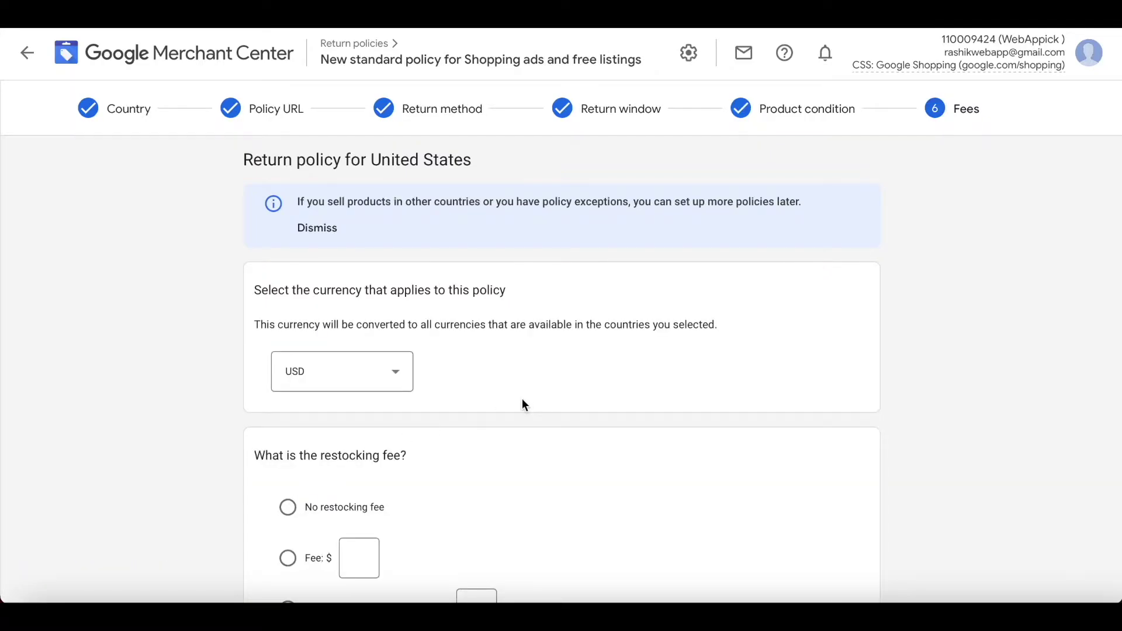
scroll(521, 398, "down", 1)
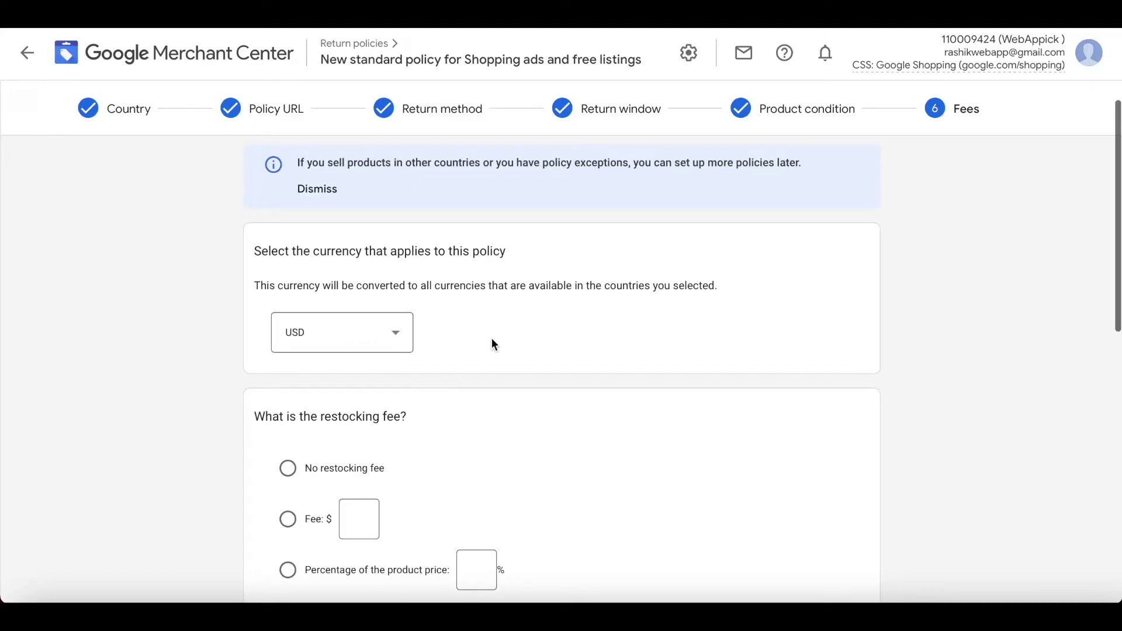
- Choose no restocking fee and a $5 fixed return shipping cost for defective products
scroll(492, 345, "down", 3)
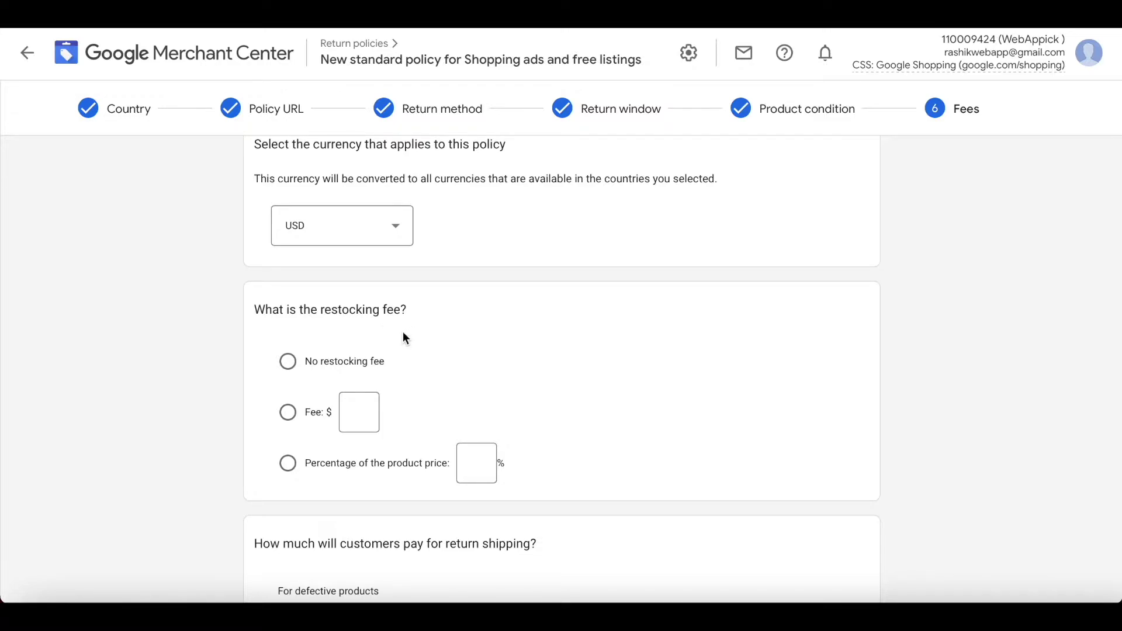
left_click(288, 361)
scroll(512, 370, "down", 3)
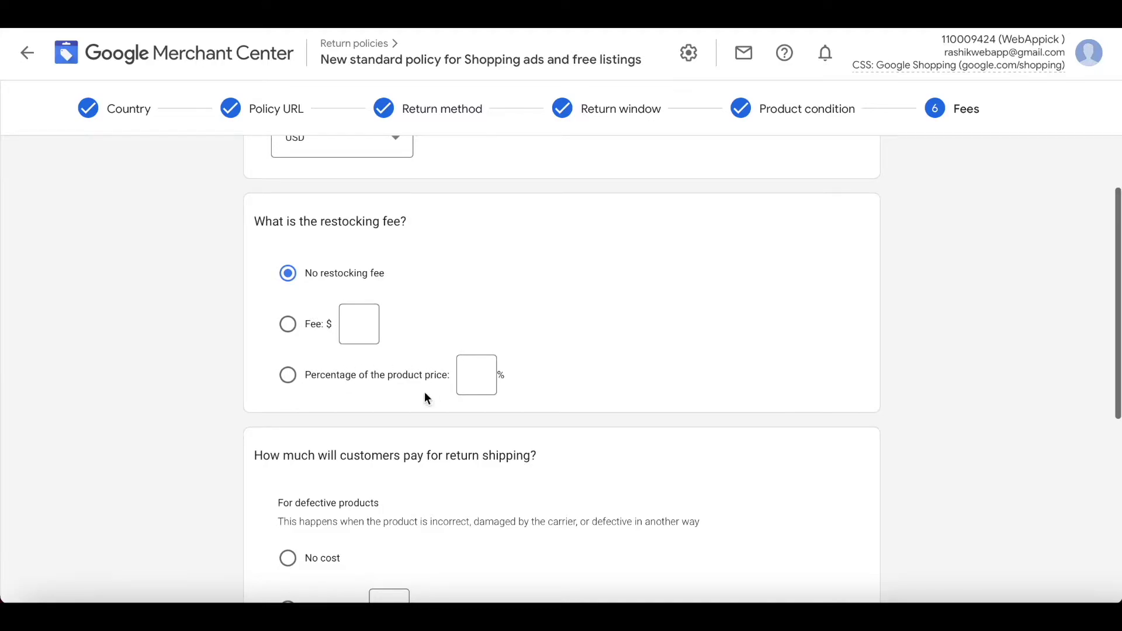
scroll(423, 388, "down", 3)
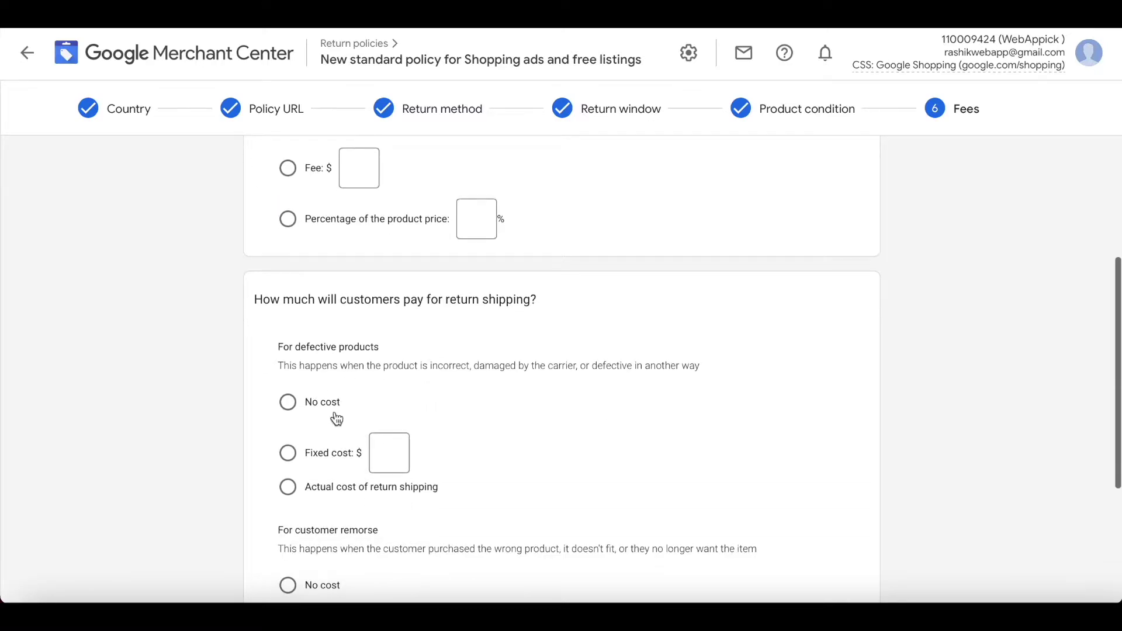
scroll(333, 419, "down", 1)
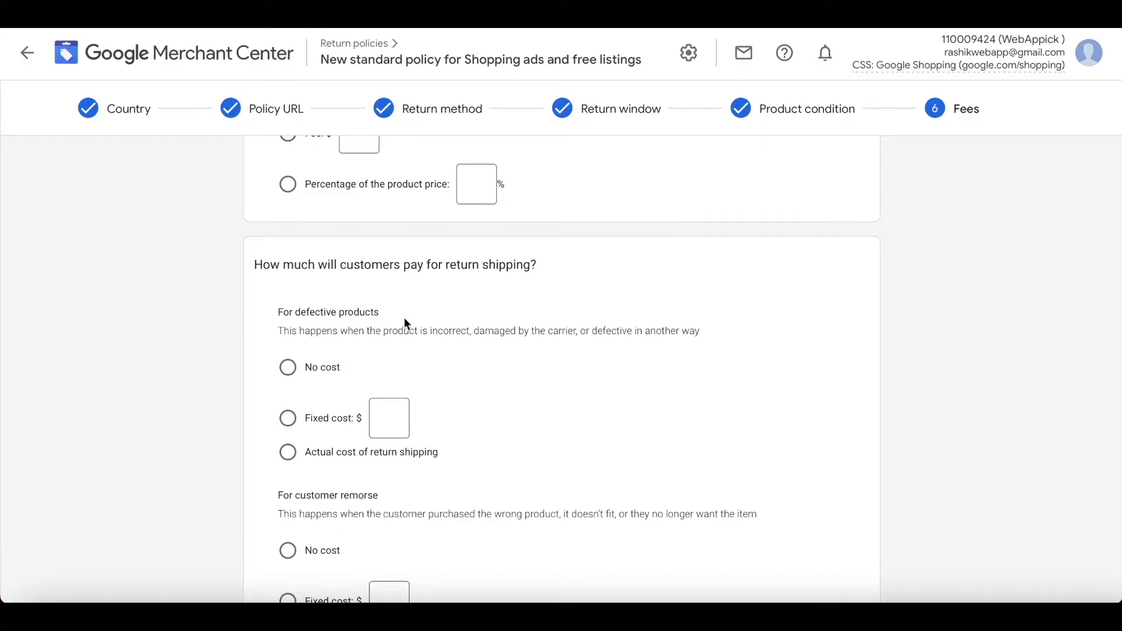
scroll(404, 317, "down", 1)
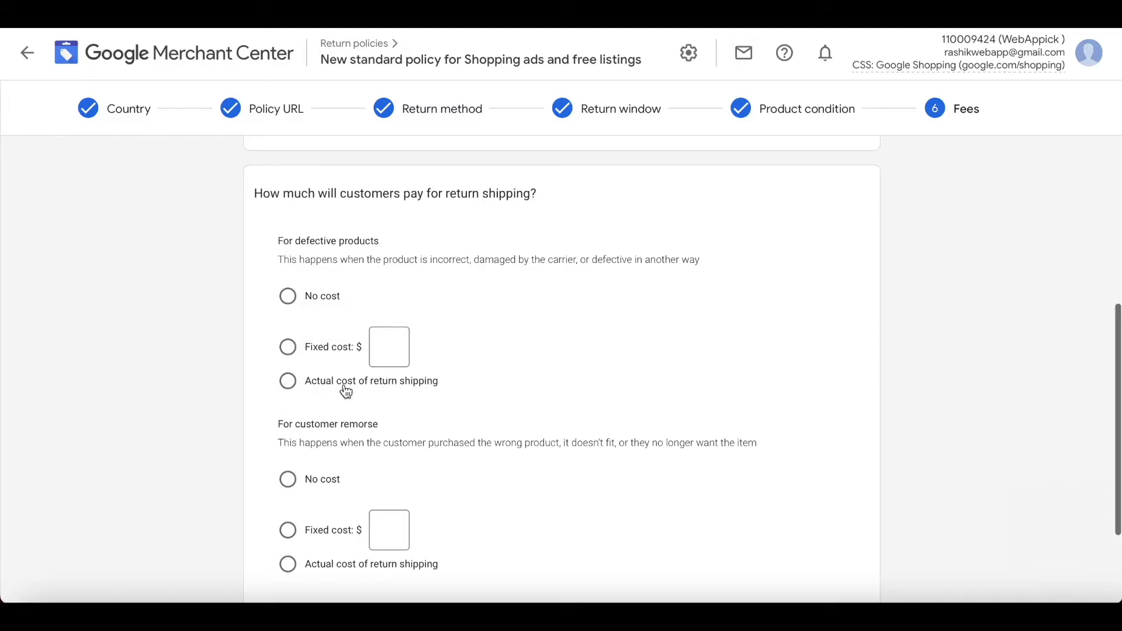
left_click(288, 351)
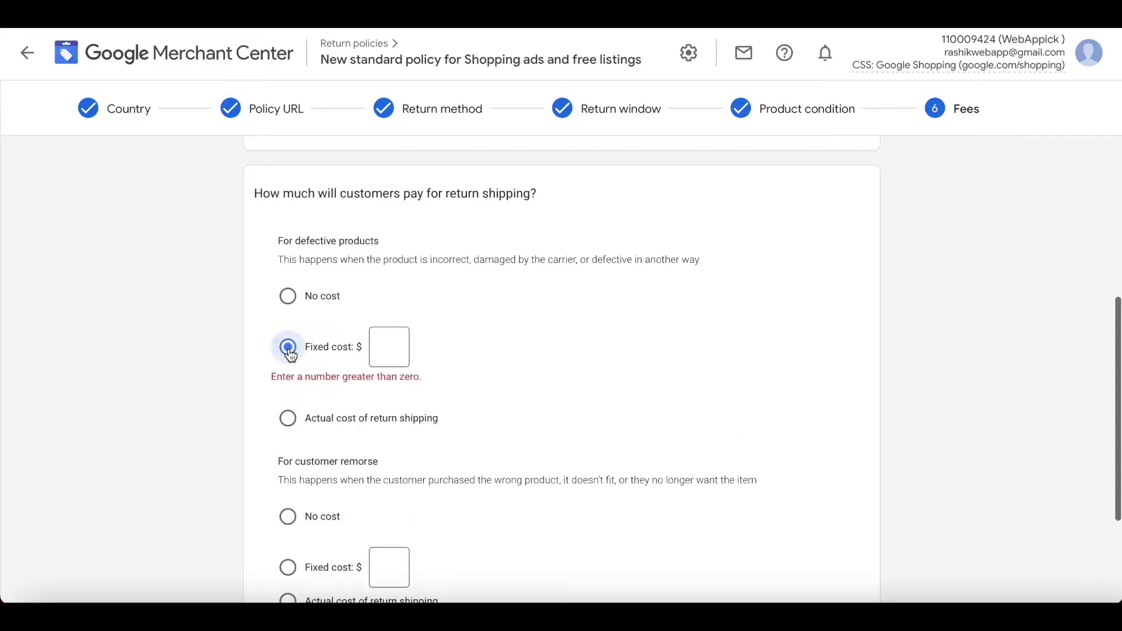
left_click(385, 344)
type("5")
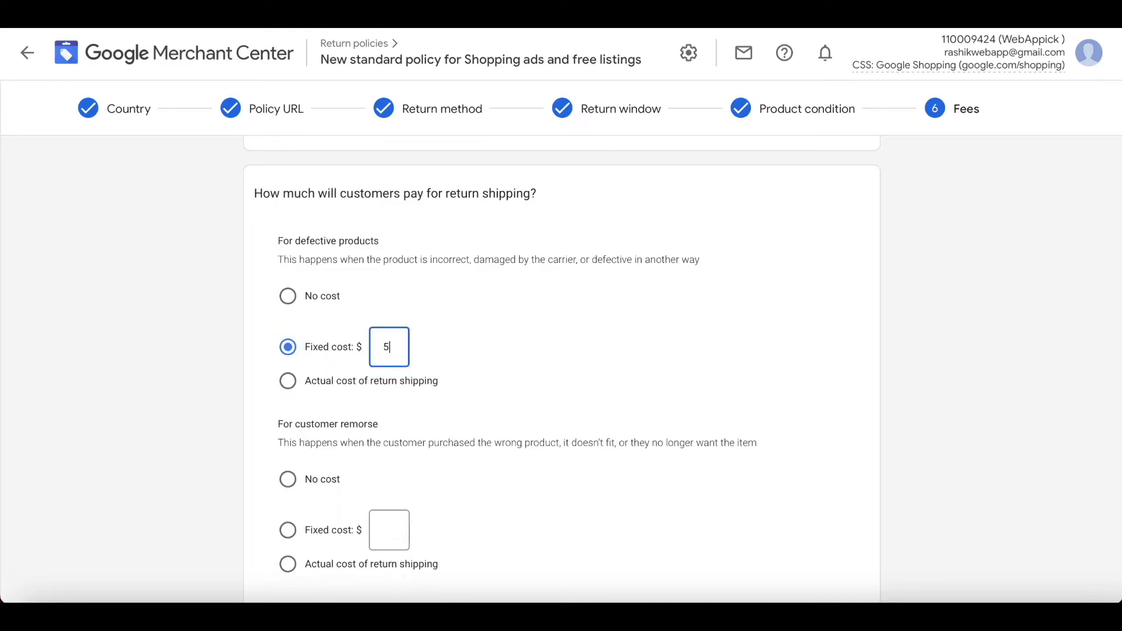
left_click(528, 343)
- Set a $2 fixed return shipping cost for customer remorse and continue to the summary
scroll(529, 347, "down", 2)
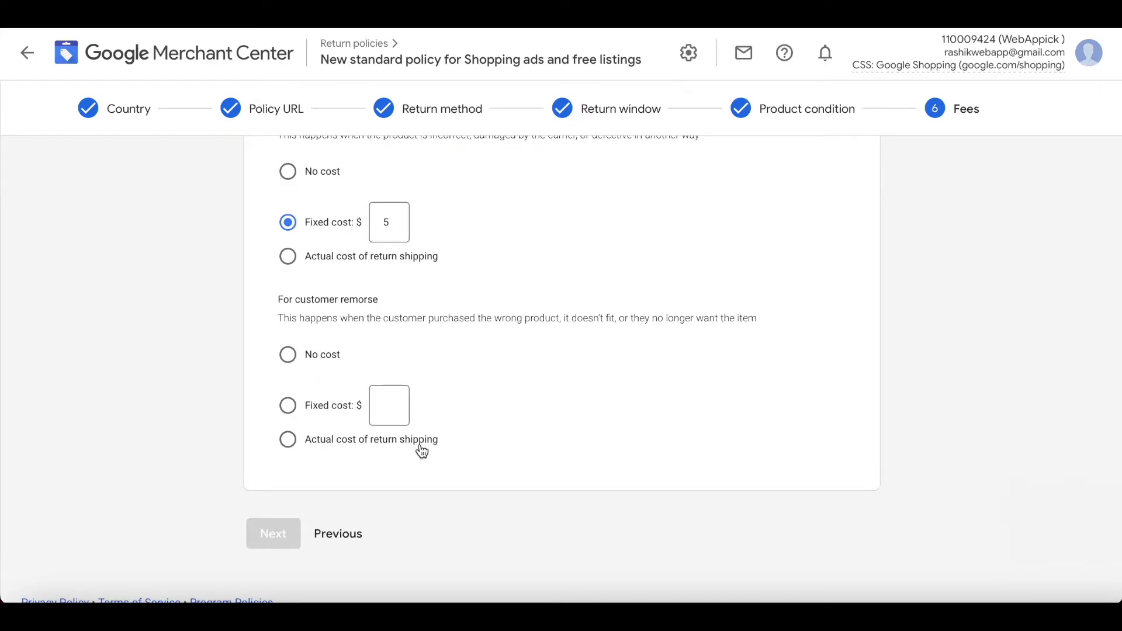
left_click(295, 413)
left_click(385, 409)
type("2")
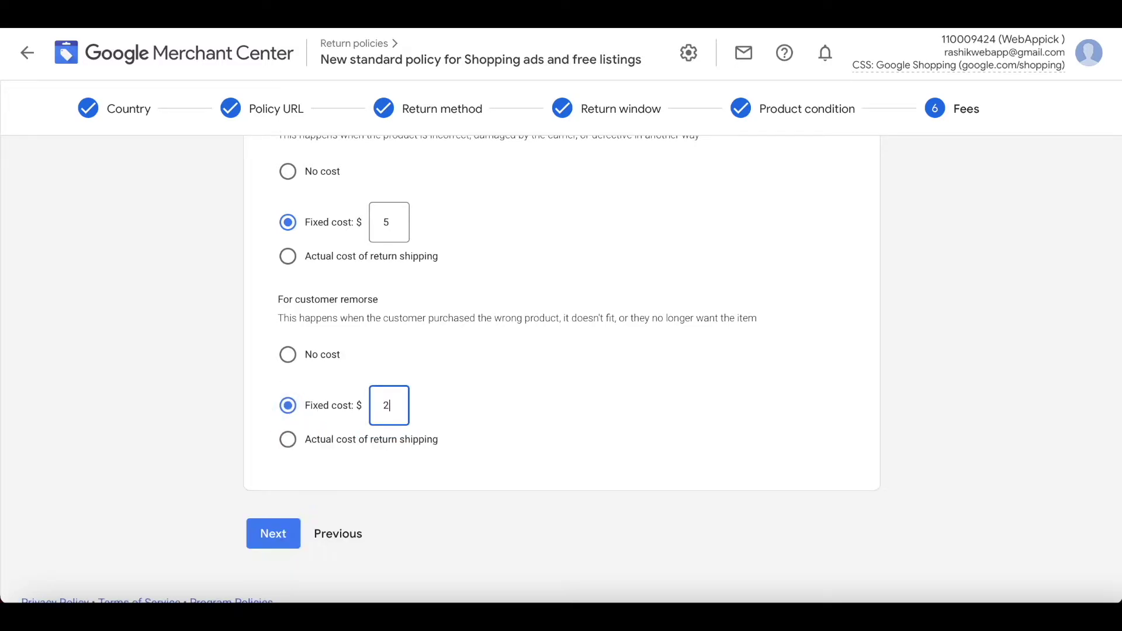
left_click(279, 535)
- Review the United States policy summary ($5 defective, $2 remorse) and submit it with Done
scroll(510, 480, "up", 6)
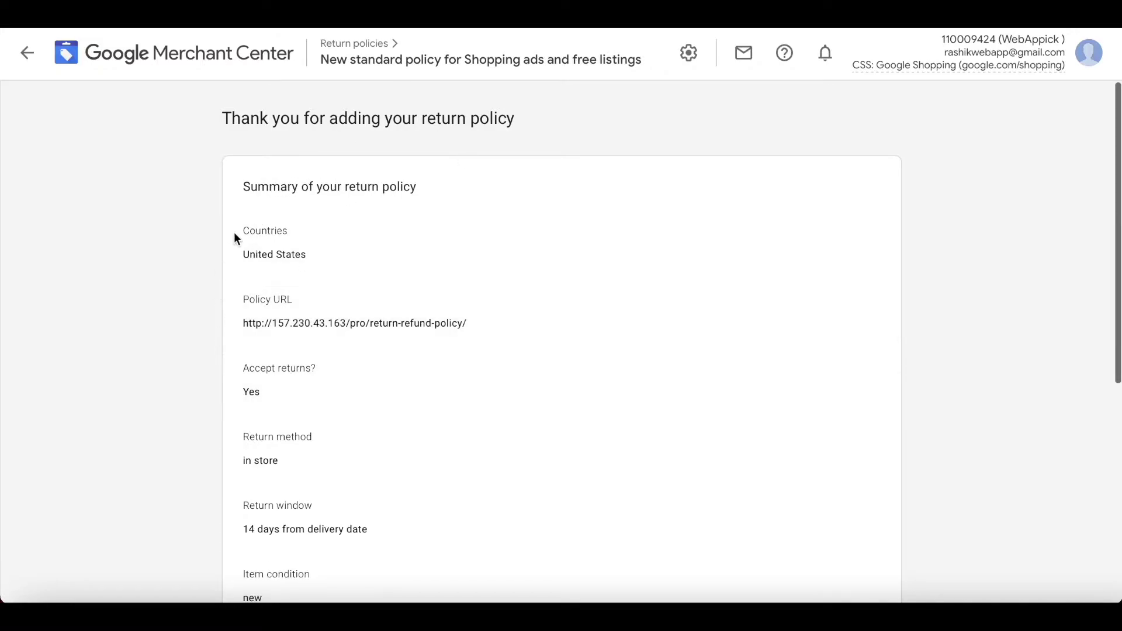
scroll(246, 394, "down", 1)
scroll(297, 402, "down", 2)
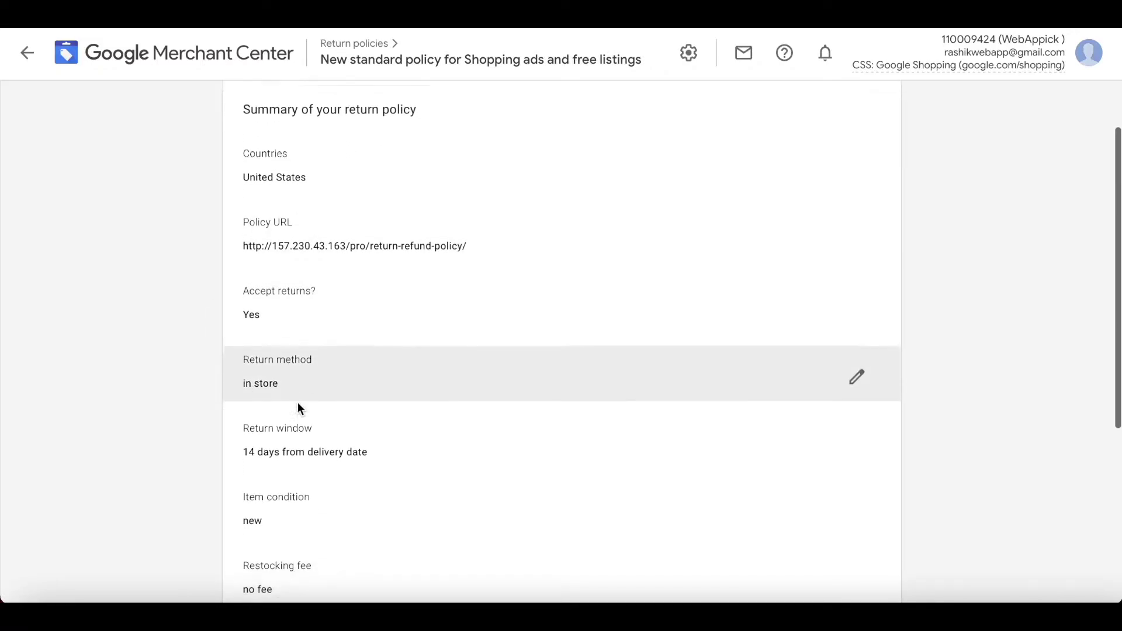
scroll(324, 296, "down", 2)
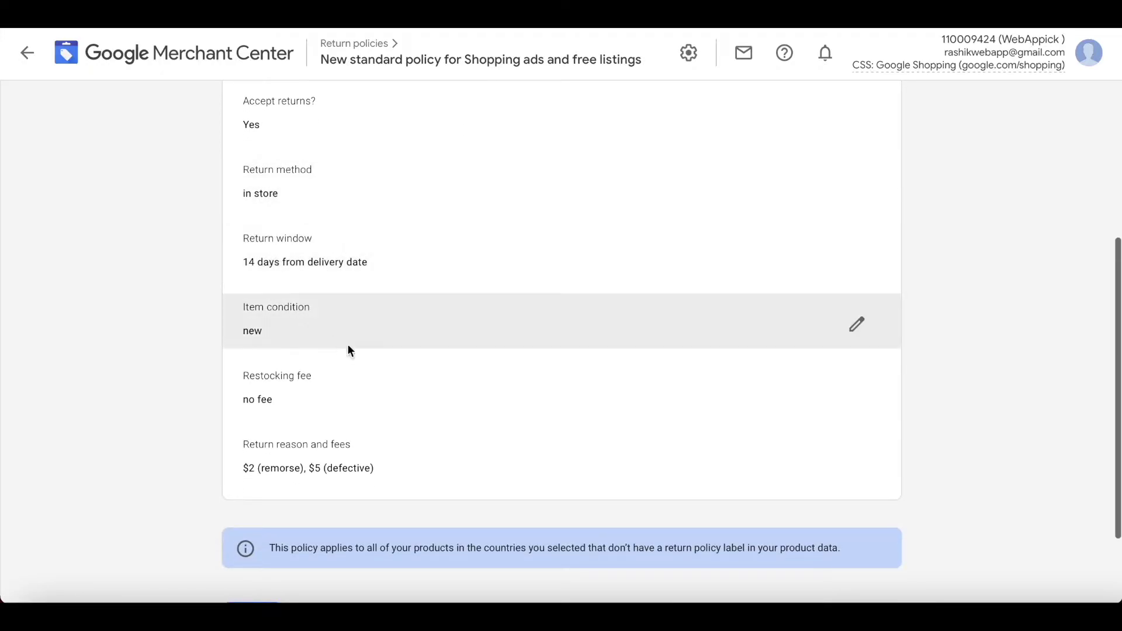
scroll(353, 346, "down", 2)
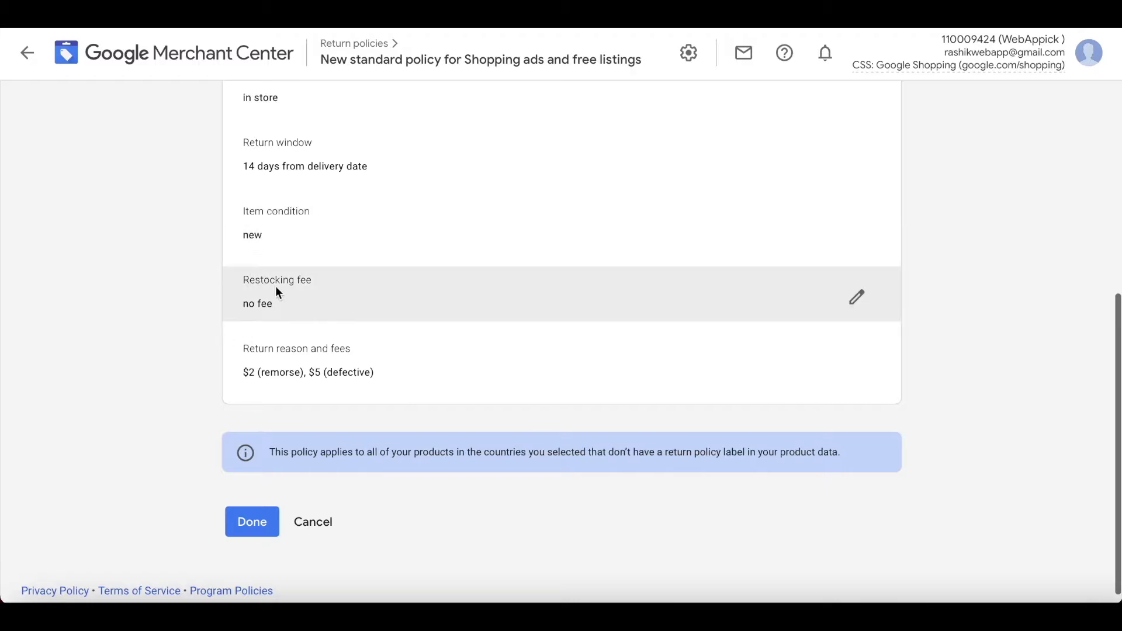
scroll(382, 315, "down", 1)
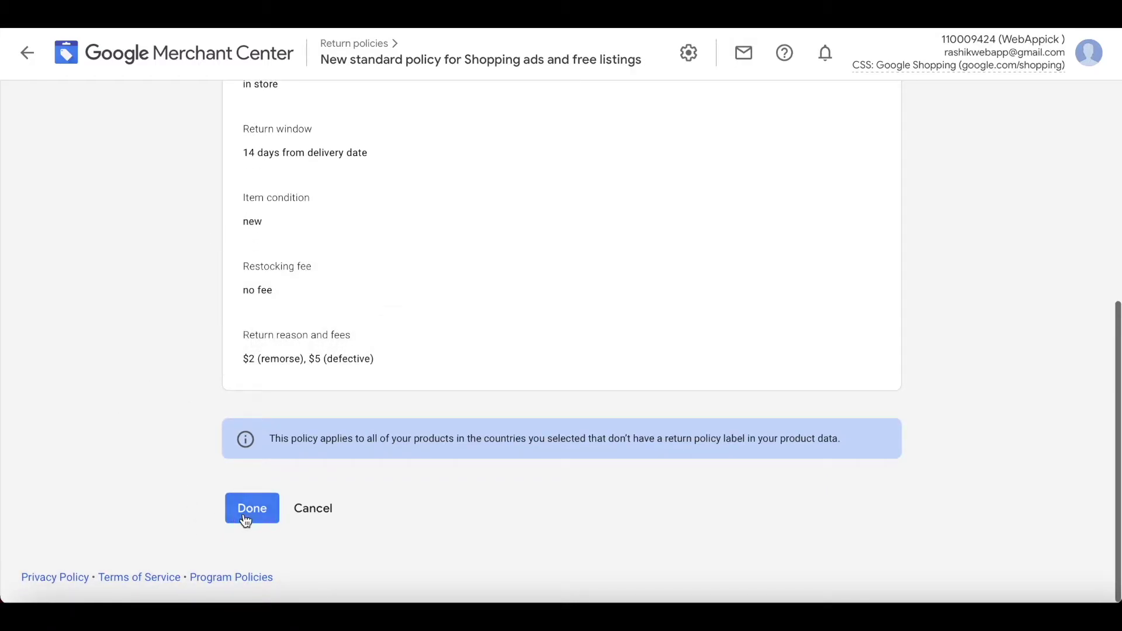
left_click(264, 517)
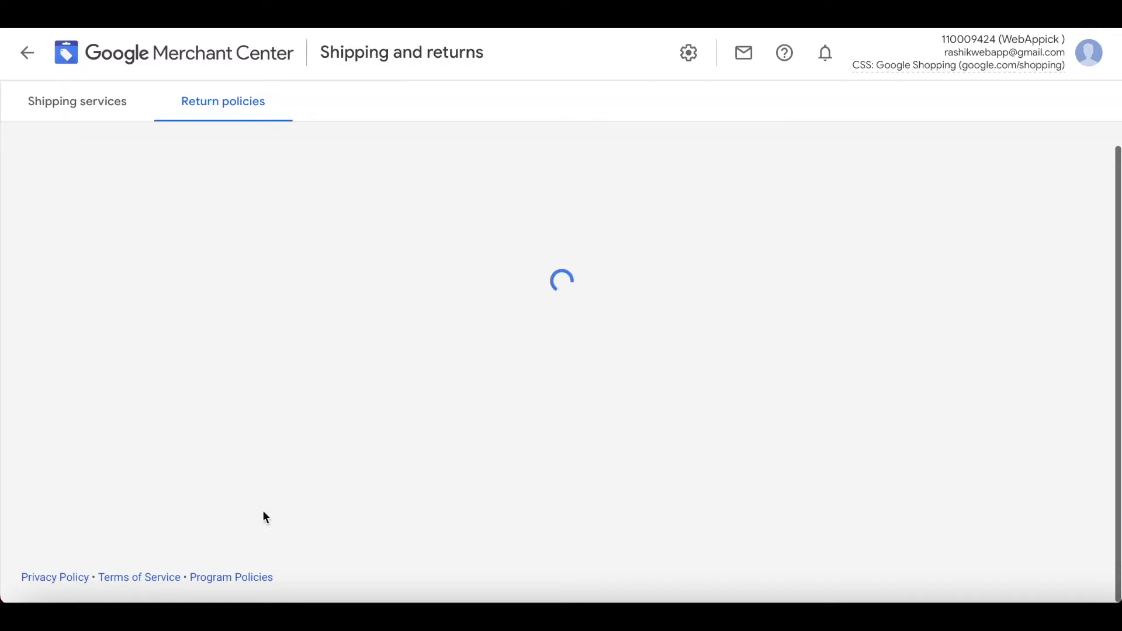
- Check the saved United States policy in the list, then start a multiple-country return policy
scroll(262, 510, "down", 3)
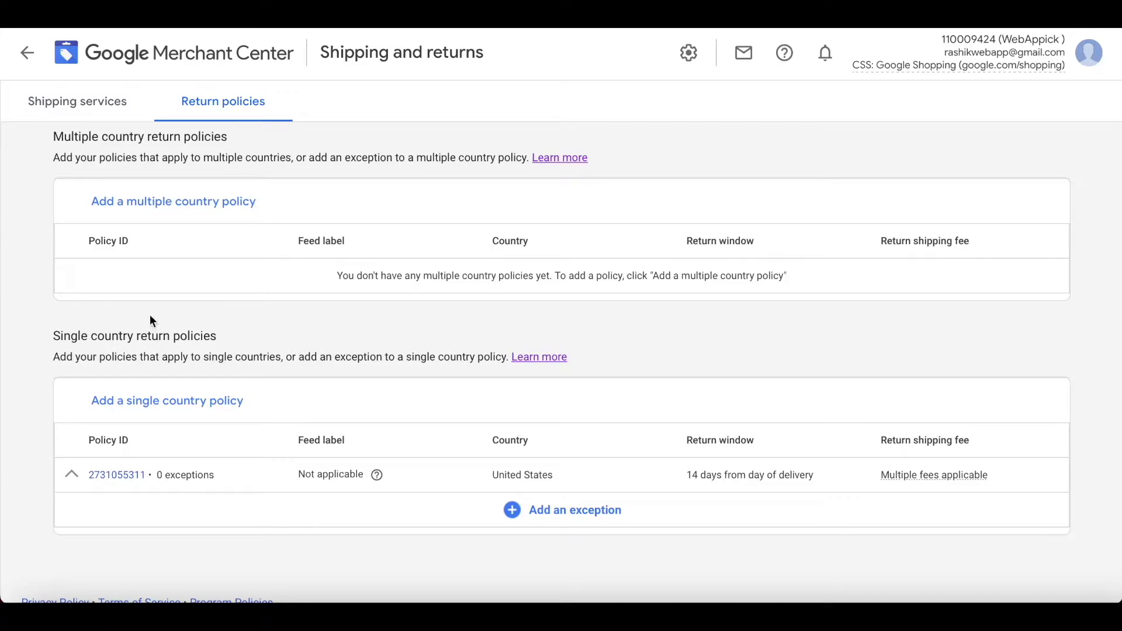
left_click(137, 209)
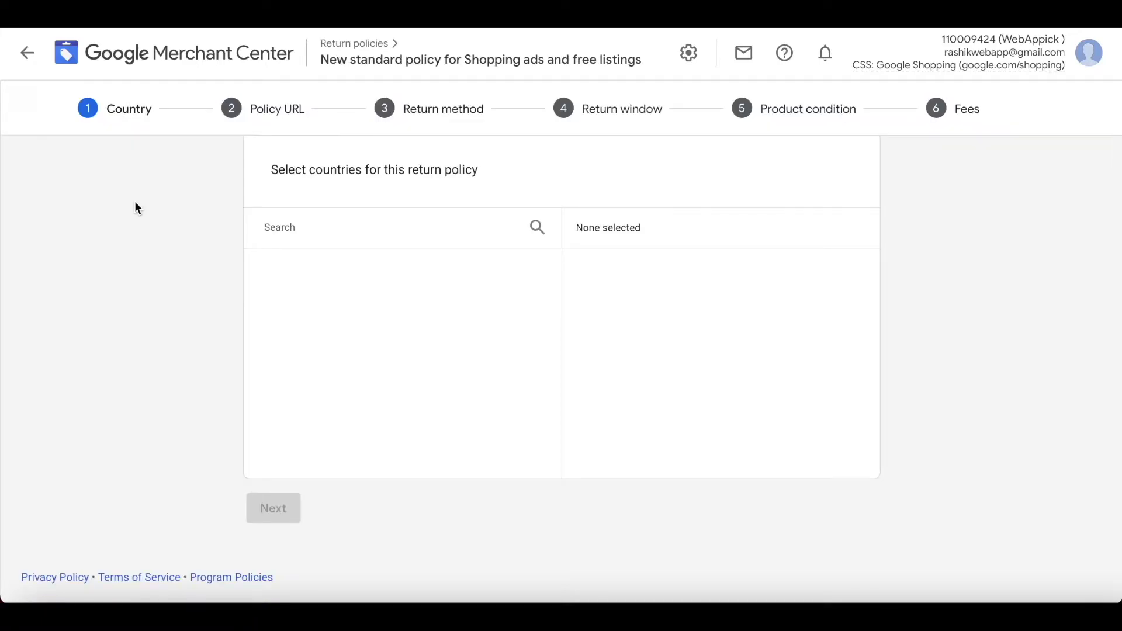
left_click(275, 313)
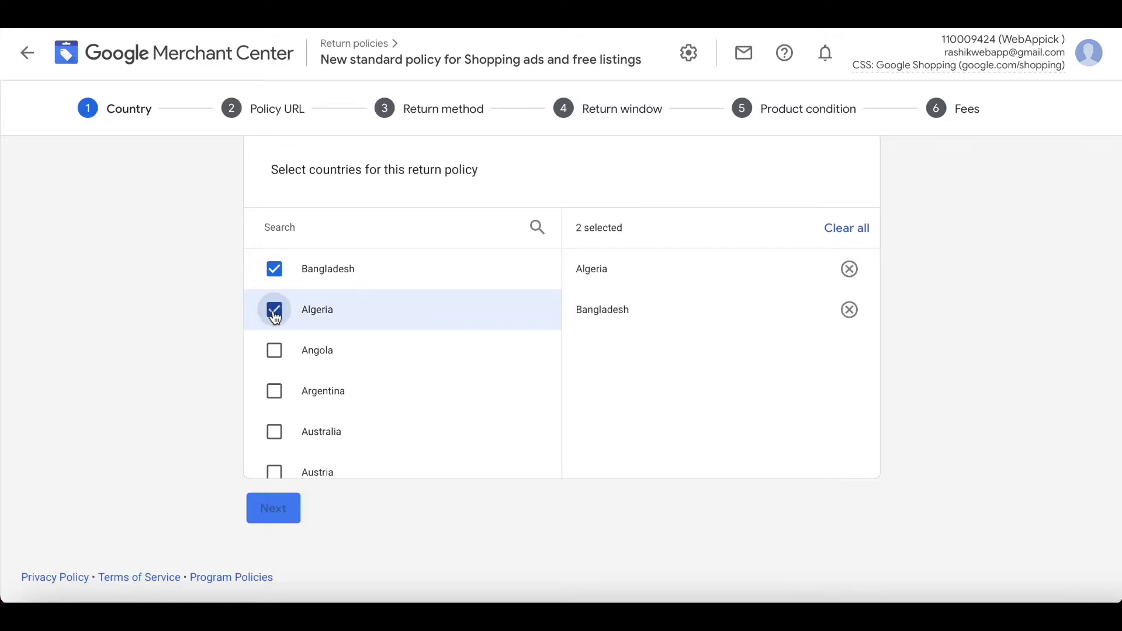
left_click(275, 352)
left_click(276, 393)
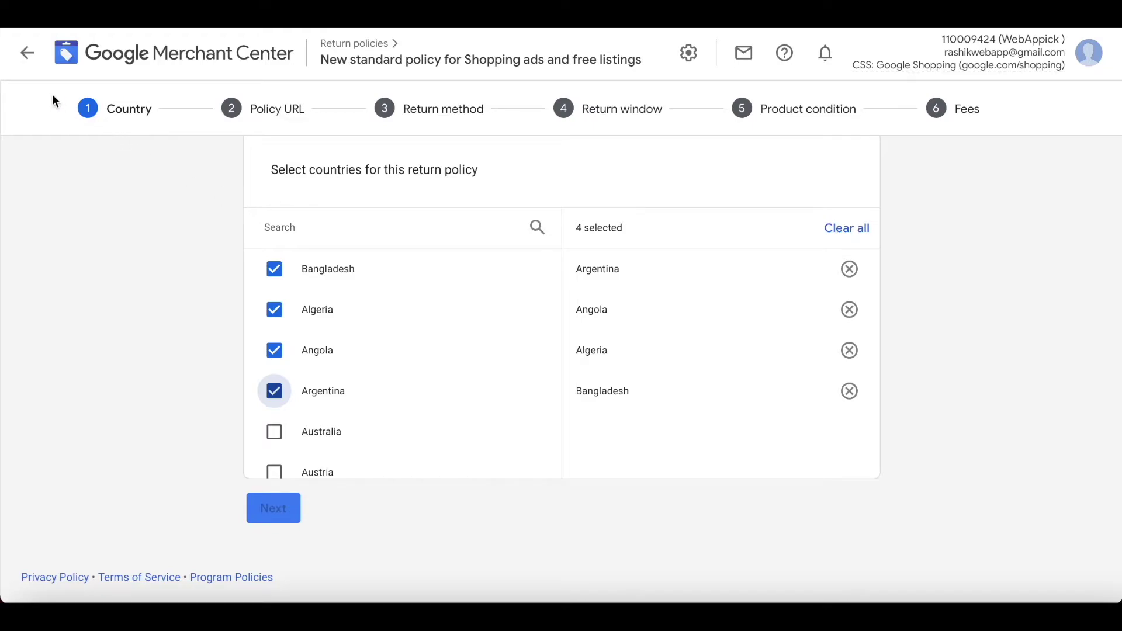
left_click(27, 53)
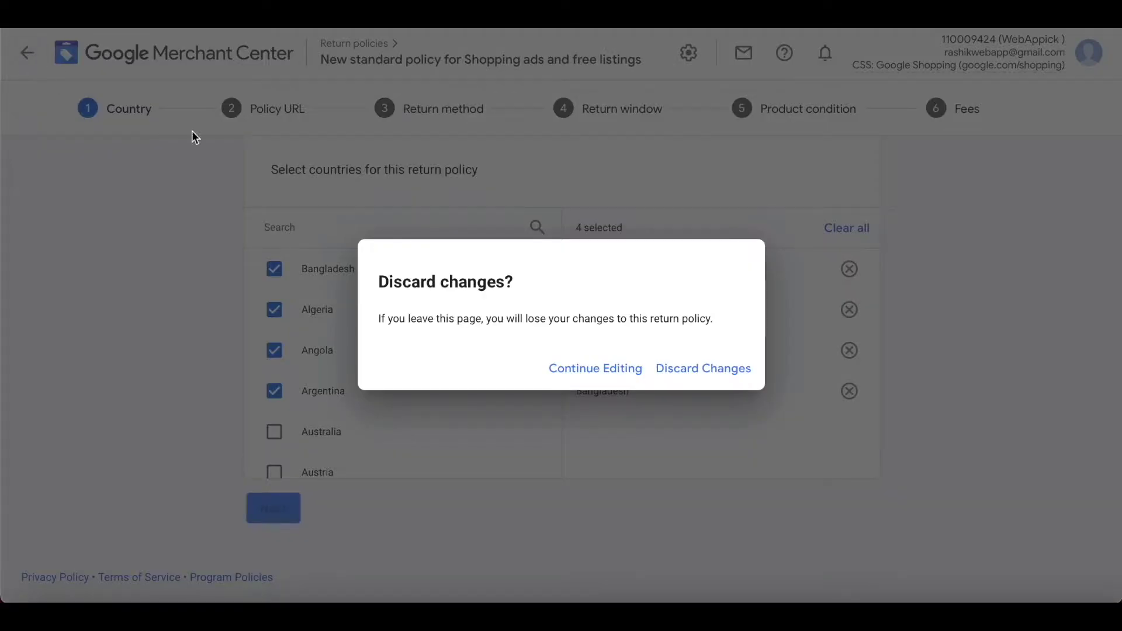
left_click(711, 372)
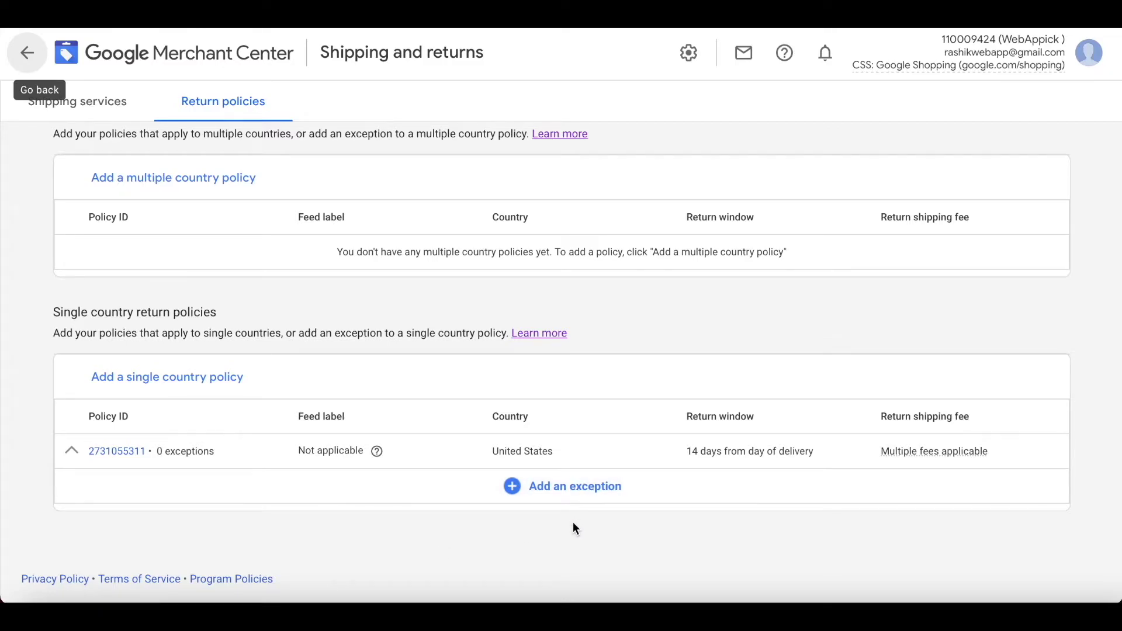
- Add an exception under the United States policy and scroll its summary to the Label row
left_click(599, 493)
scroll(456, 334, "down", 1)
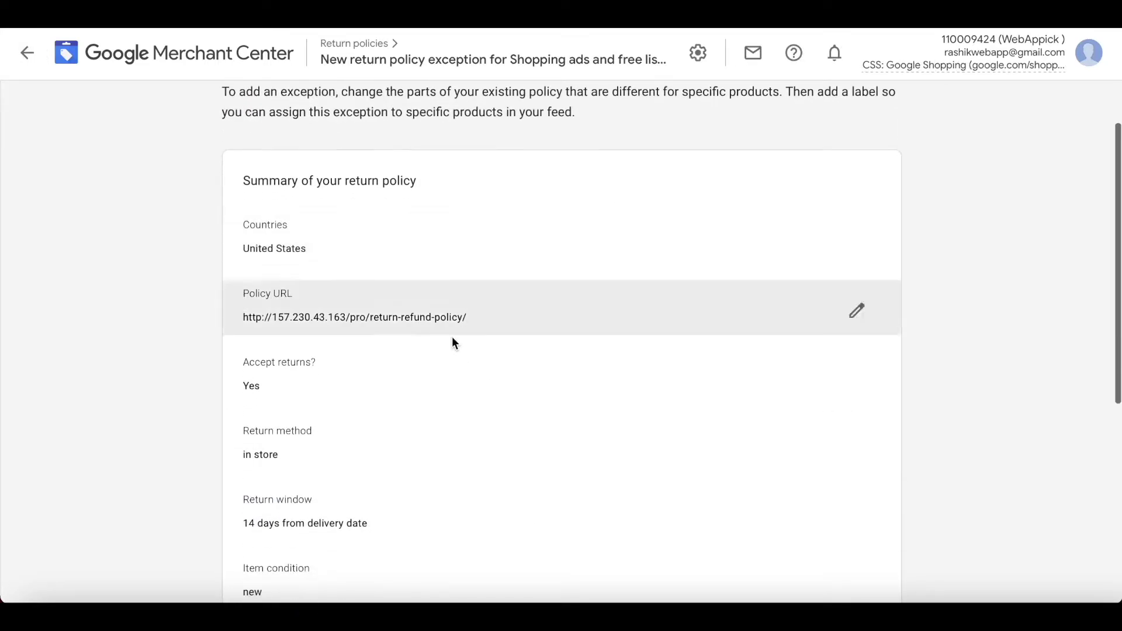
scroll(488, 388, "down", 2)
scroll(487, 390, "down", 2)
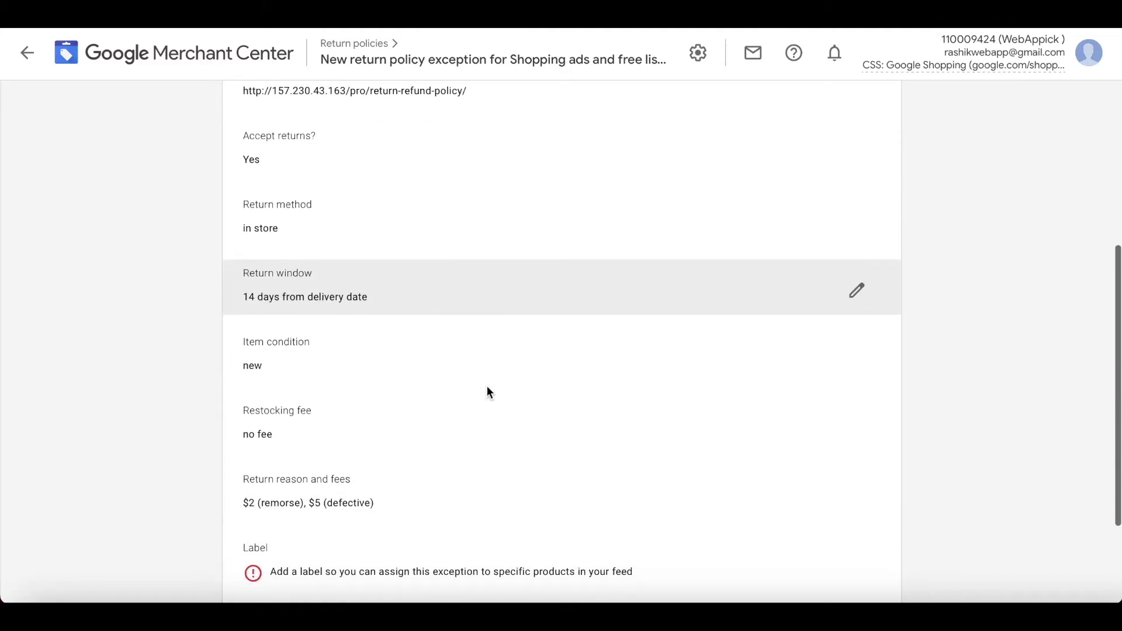
scroll(487, 391, "down", 1)
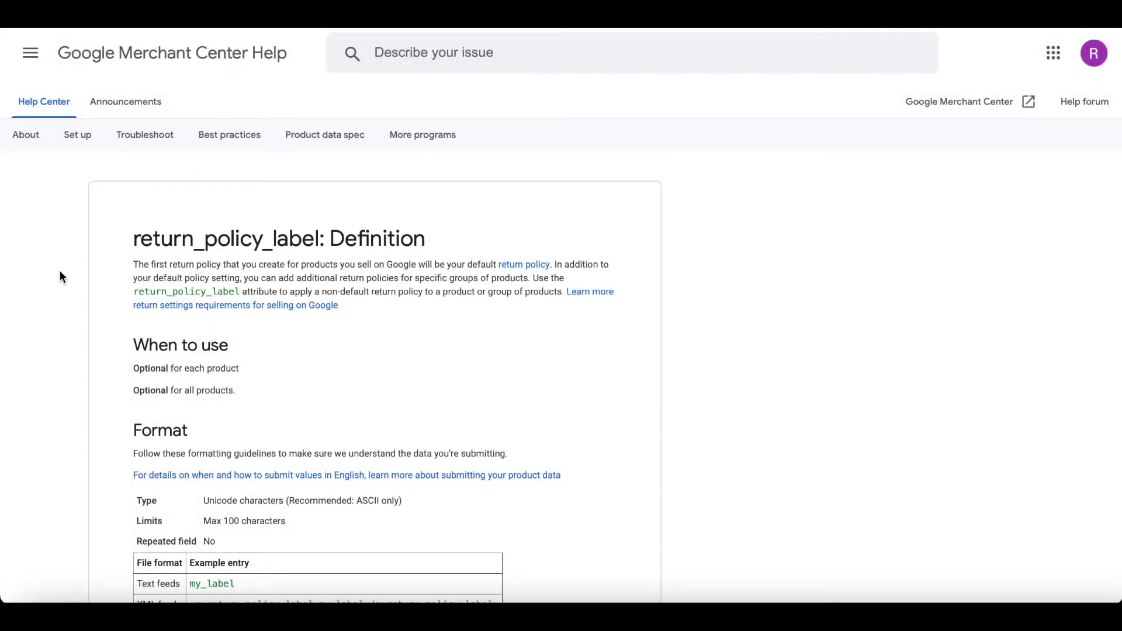
- Review the return_policy_label format and guidelines, then return to the CTX Feed Manage Feed page
left_click_drag(134, 239, 321, 238)
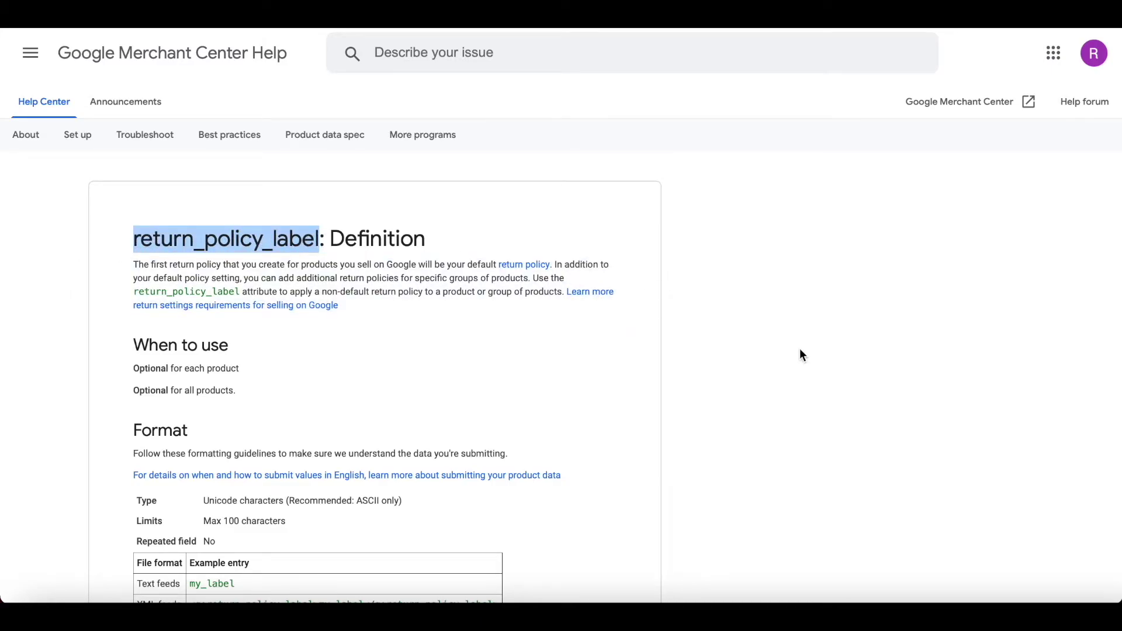
scroll(802, 354, "down", 1)
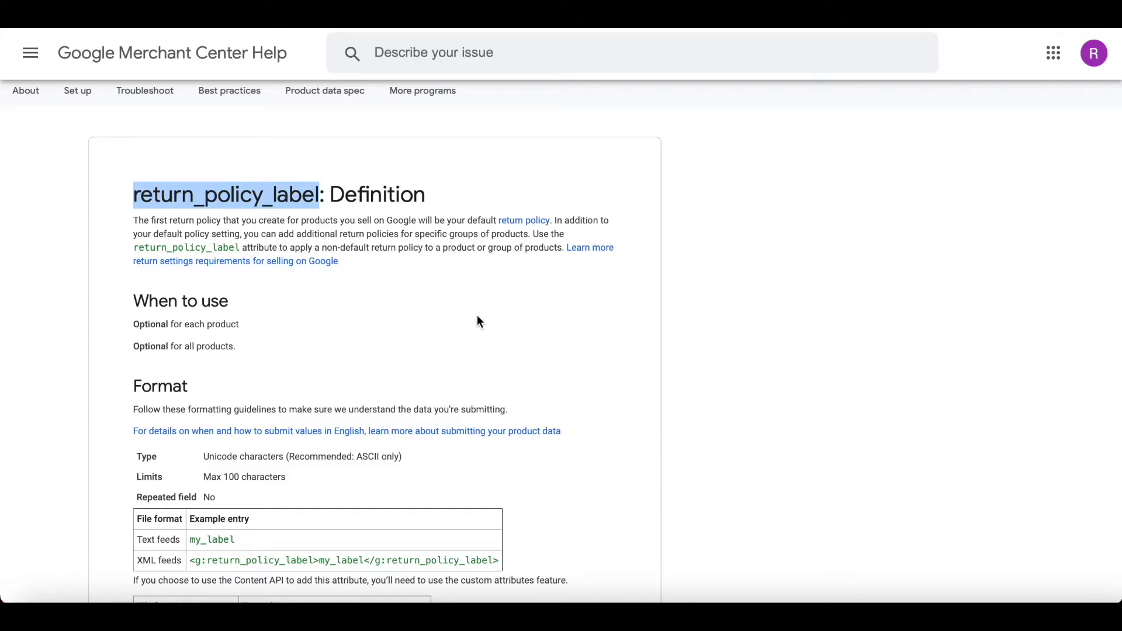
left_click(477, 321)
scroll(653, 386, "down", 4)
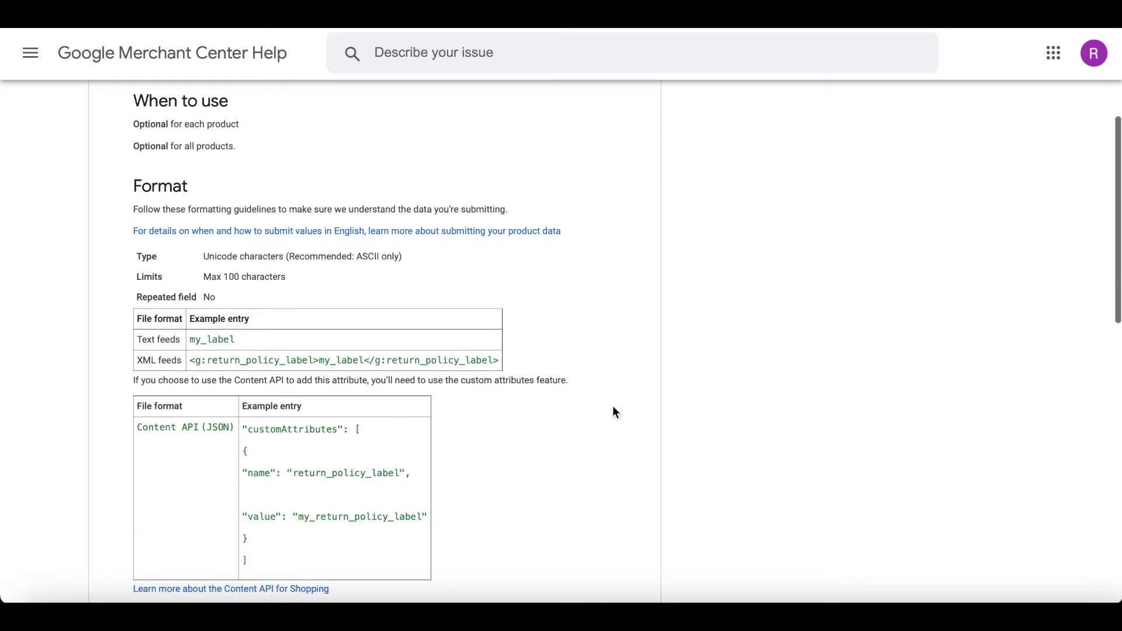
scroll(715, 468, "down", 8)
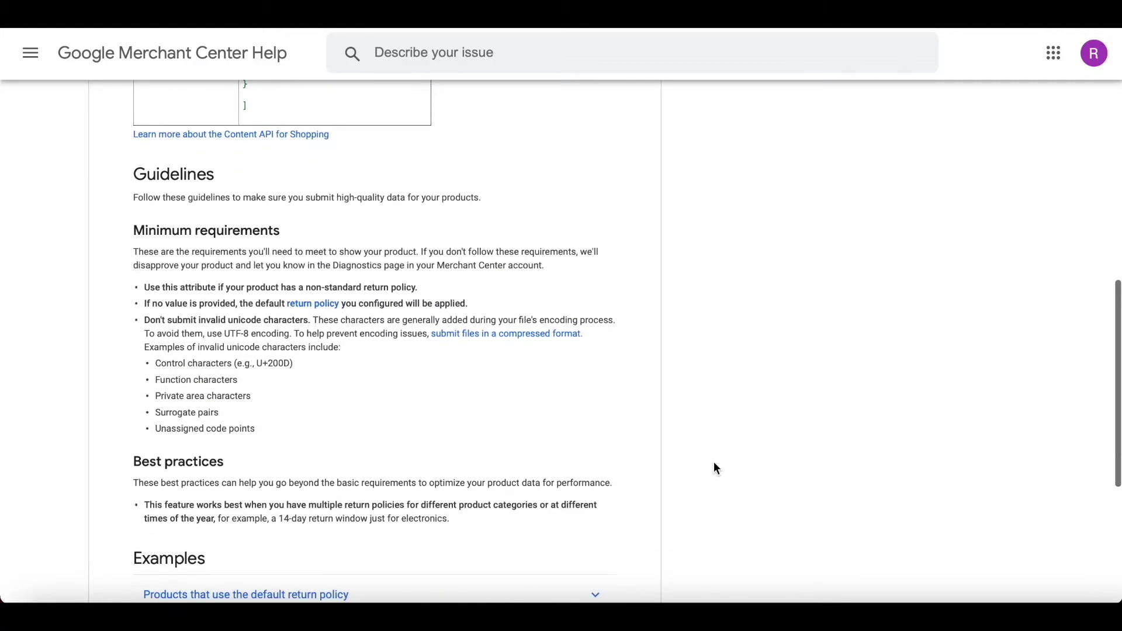
scroll(716, 467, "up", 4)
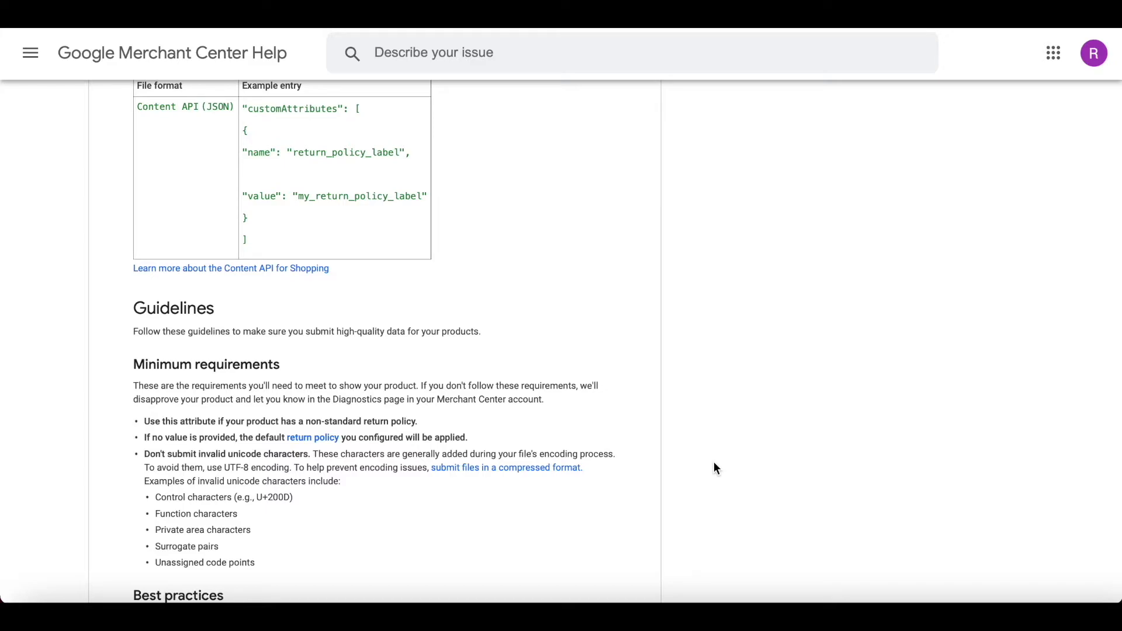
left_click(516, 30)
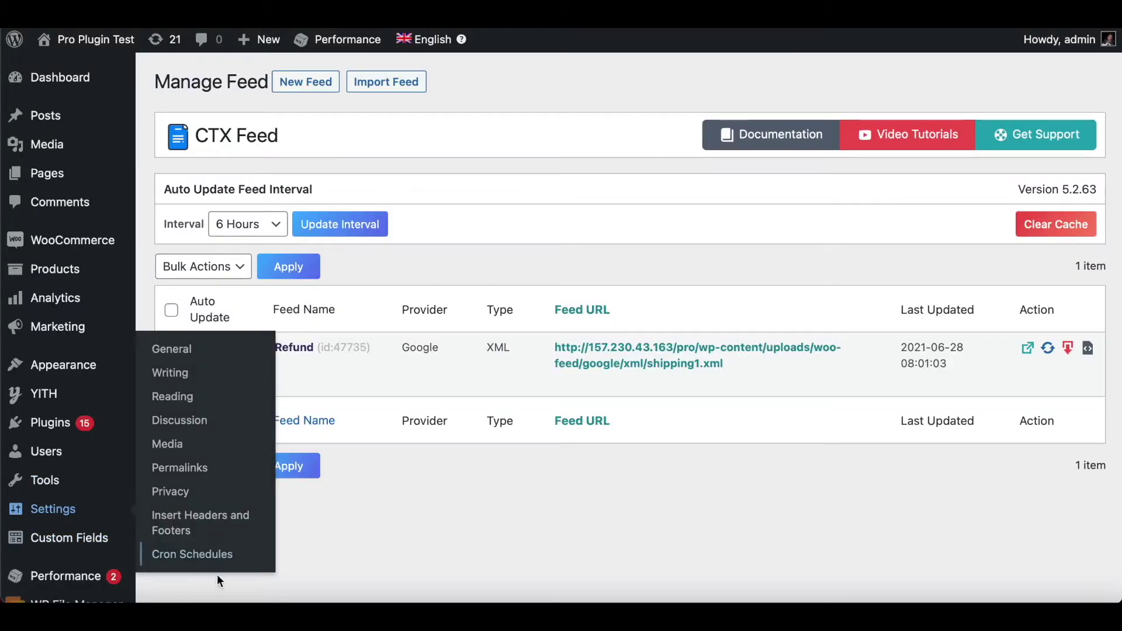
- Create a new CTX Feed dynamic attribute named 'return labels'
scroll(213, 587, "down", 3)
scroll(211, 580, "down", 2)
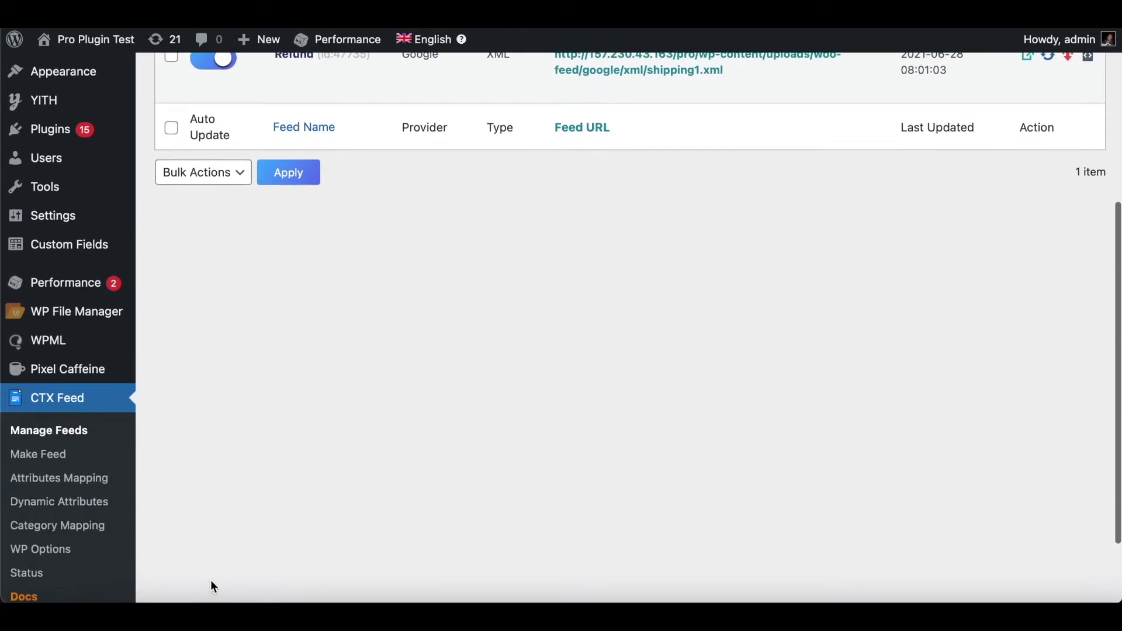
left_click(57, 511)
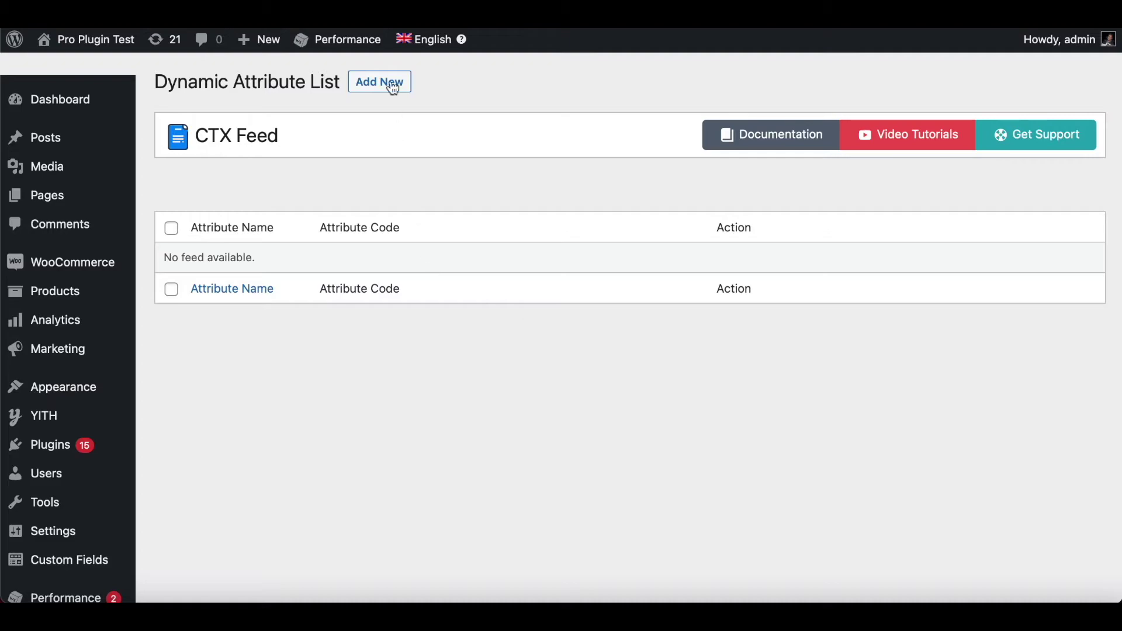
left_click(369, 88)
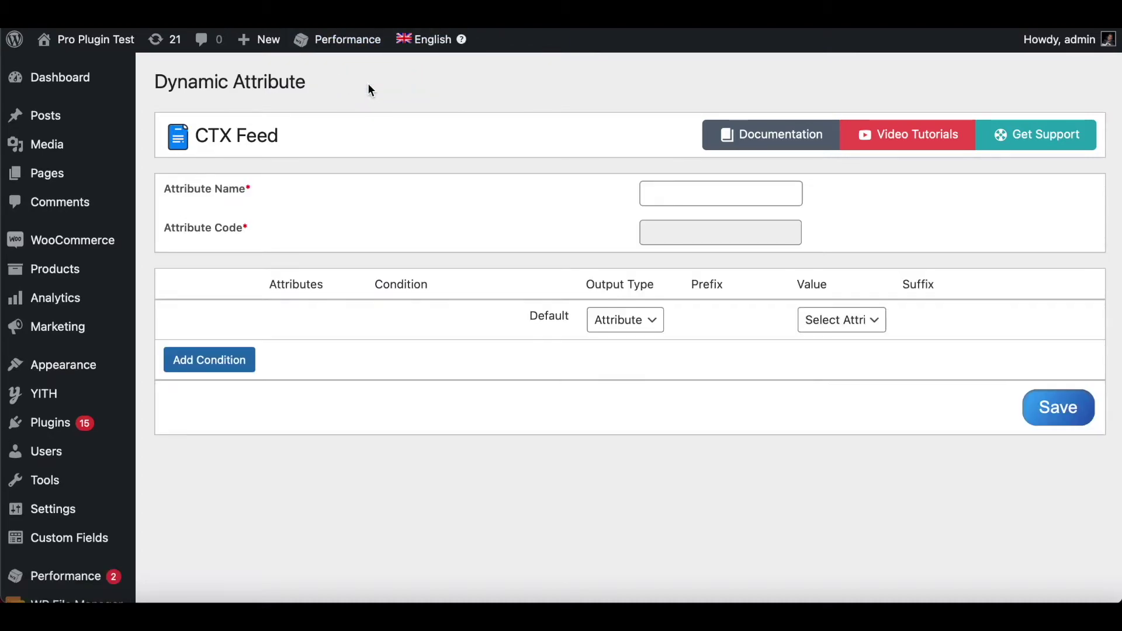
left_click(676, 188)
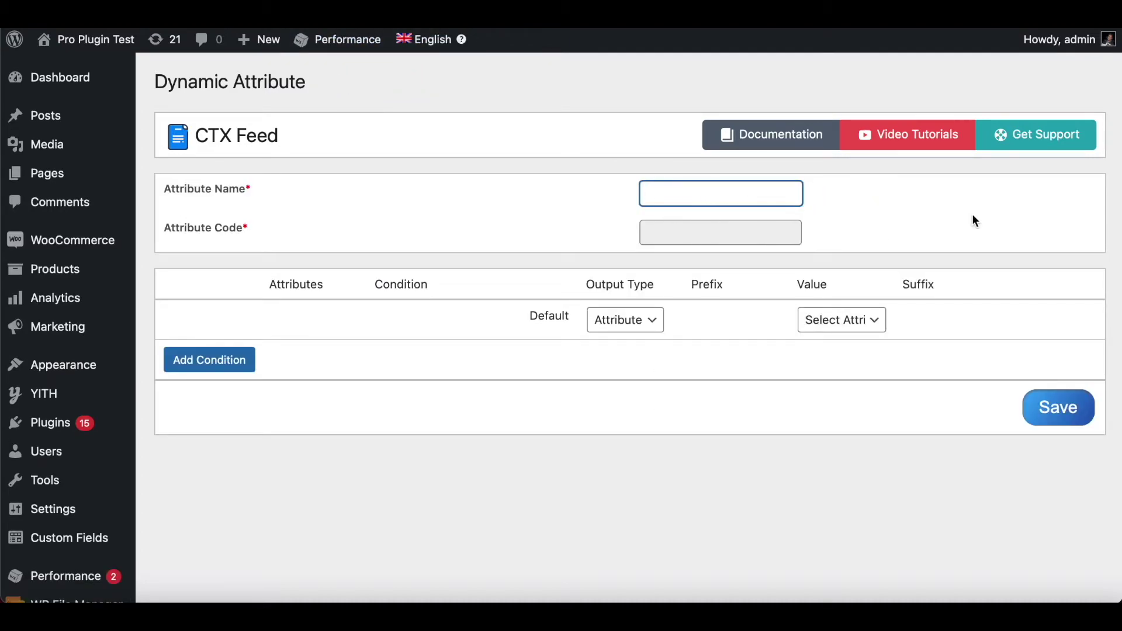
type("ret")
type("tur")
type("n labels")
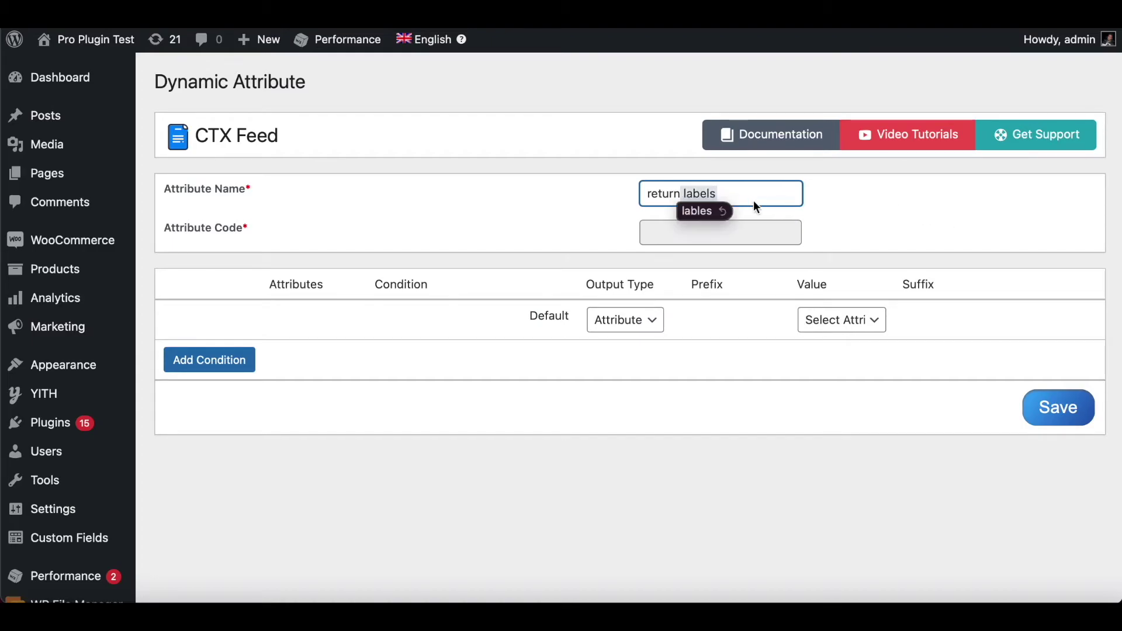
left_click(588, 225)
- Add a rule: Parent Category equals Underwear outputs Pattern value no_return
left_click(219, 357)
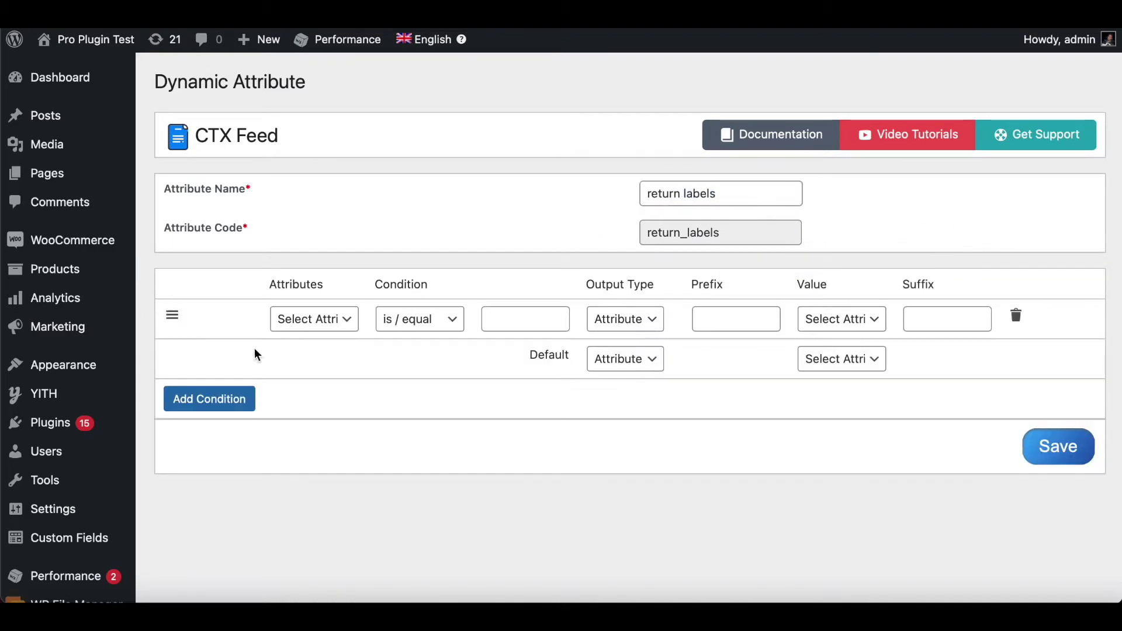
left_click(323, 328)
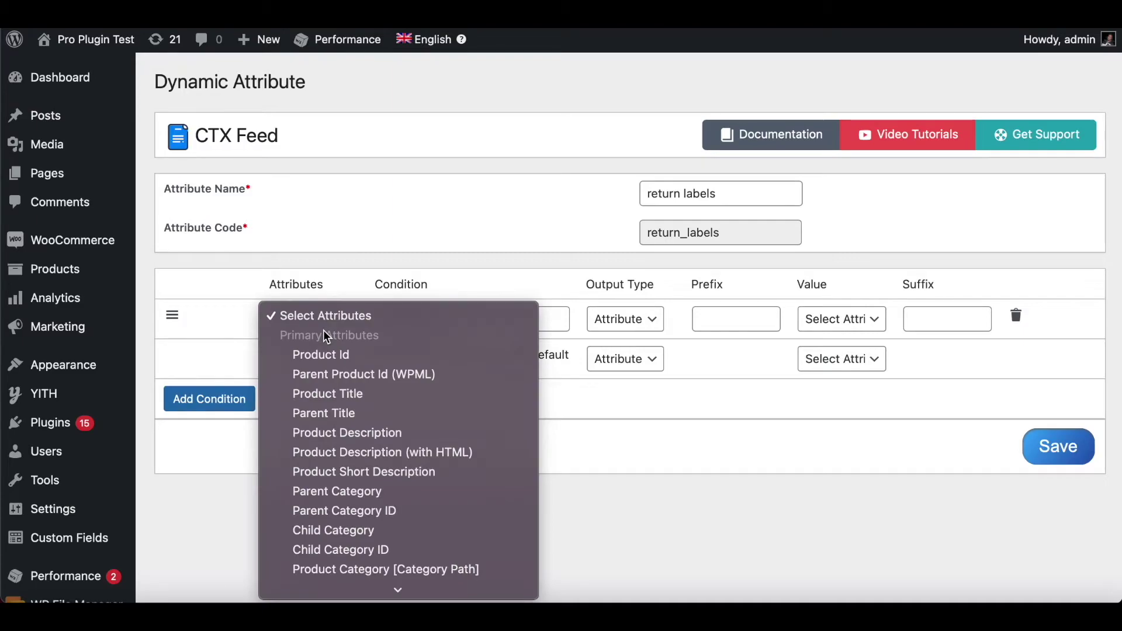
left_click(338, 491)
left_click(515, 322)
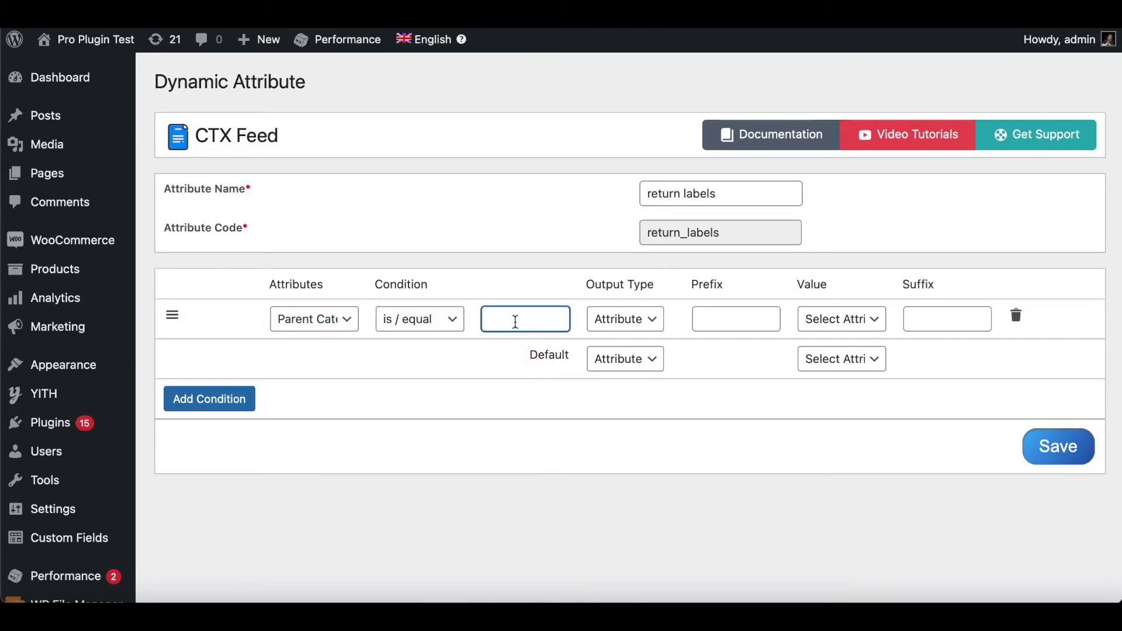
type("Underwear")
left_click(648, 320)
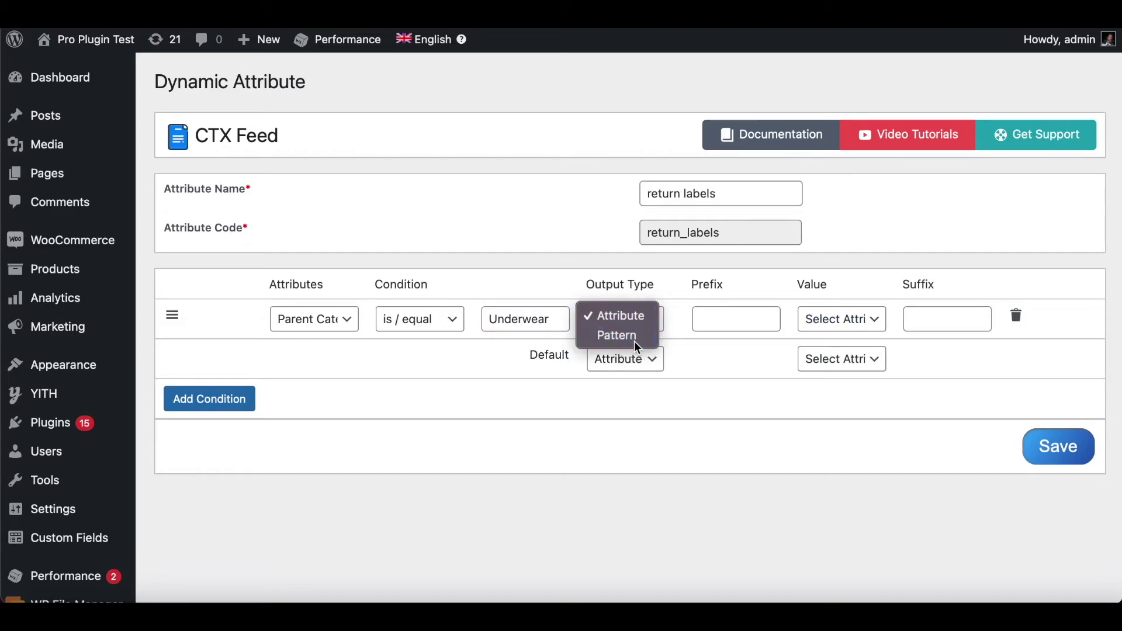
left_click(617, 336)
left_click(821, 326)
type("no")
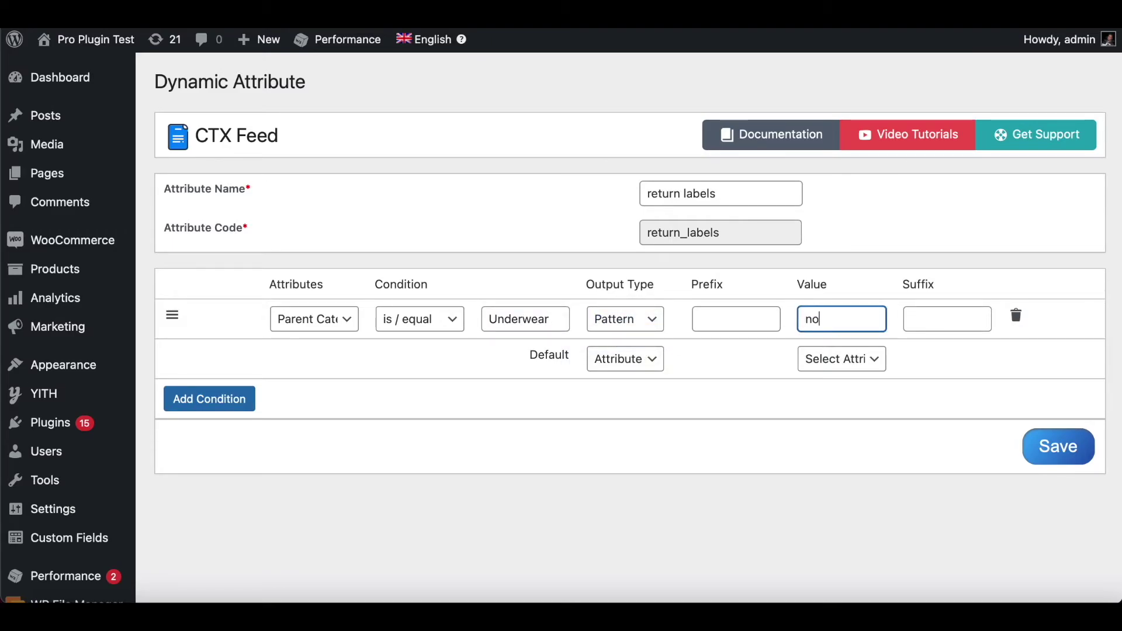
type("_return")
- Add a second rule: Parent Category equals Shoes outputs Pattern value quick_return
left_click(237, 400)
left_click(319, 357)
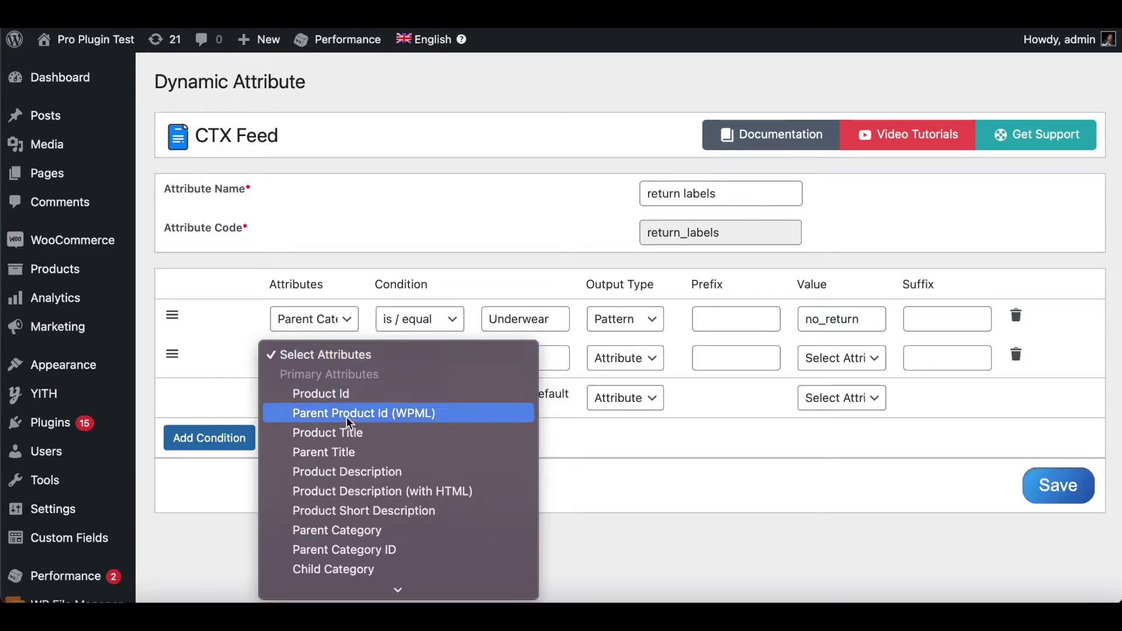
left_click(340, 533)
left_click(502, 357)
type("S")
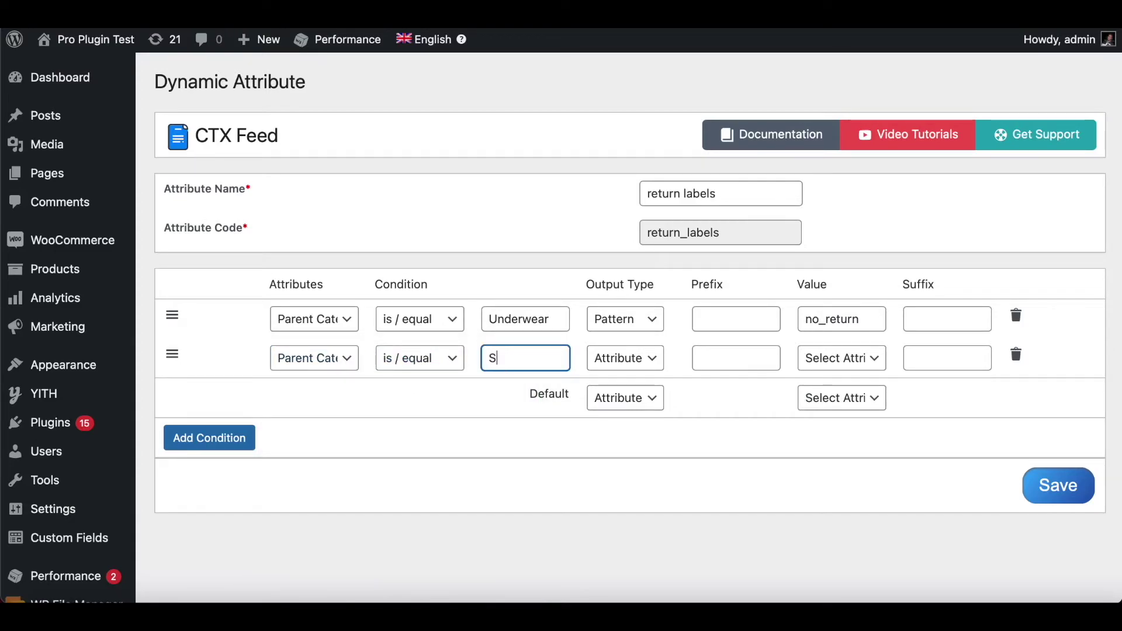
type("hoes")
left_click(618, 358)
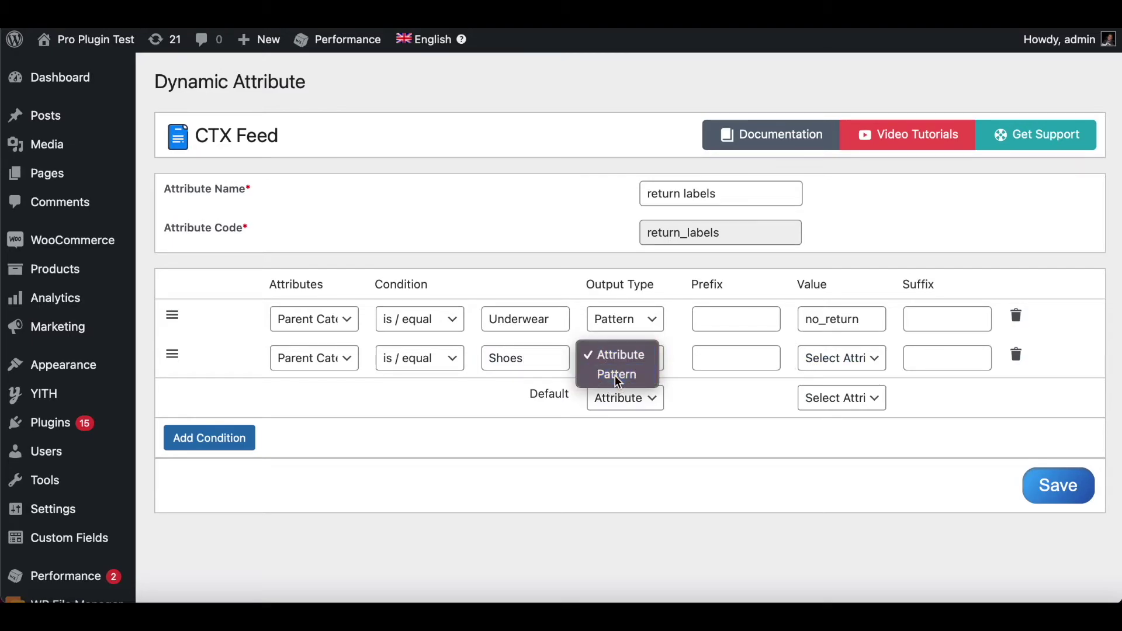
left_click(617, 375)
left_click(820, 358)
type("quick_ru")
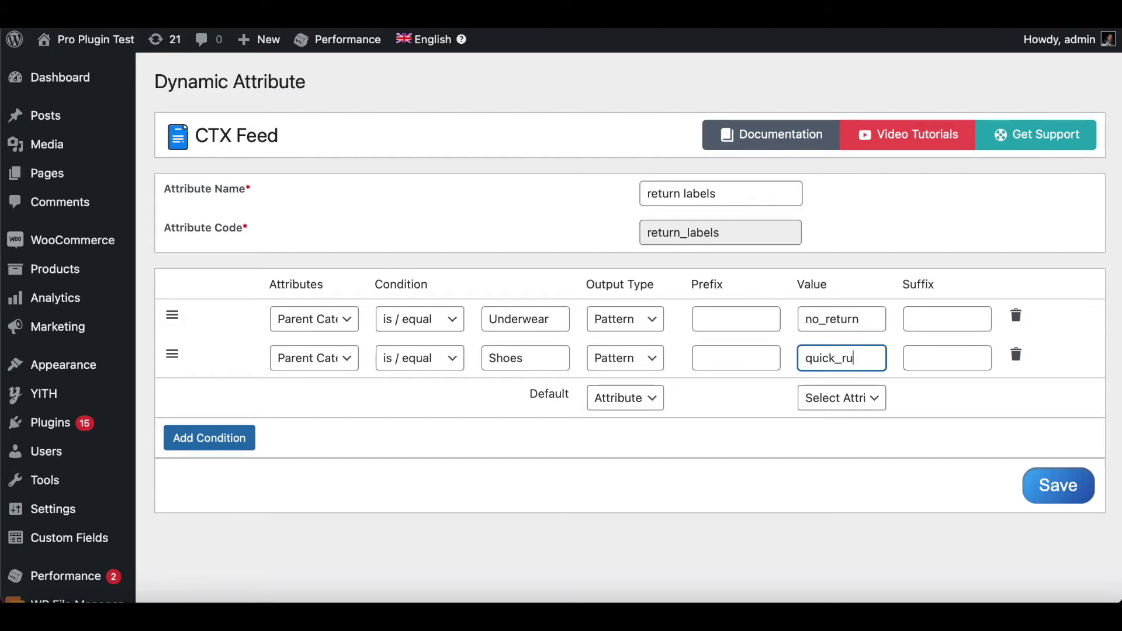
key("BackSpace")
type("eturn")
left_click(826, 489)
- Set the default output type to Pattern and save the return labels attribute
left_click(652, 398)
left_click(625, 417)
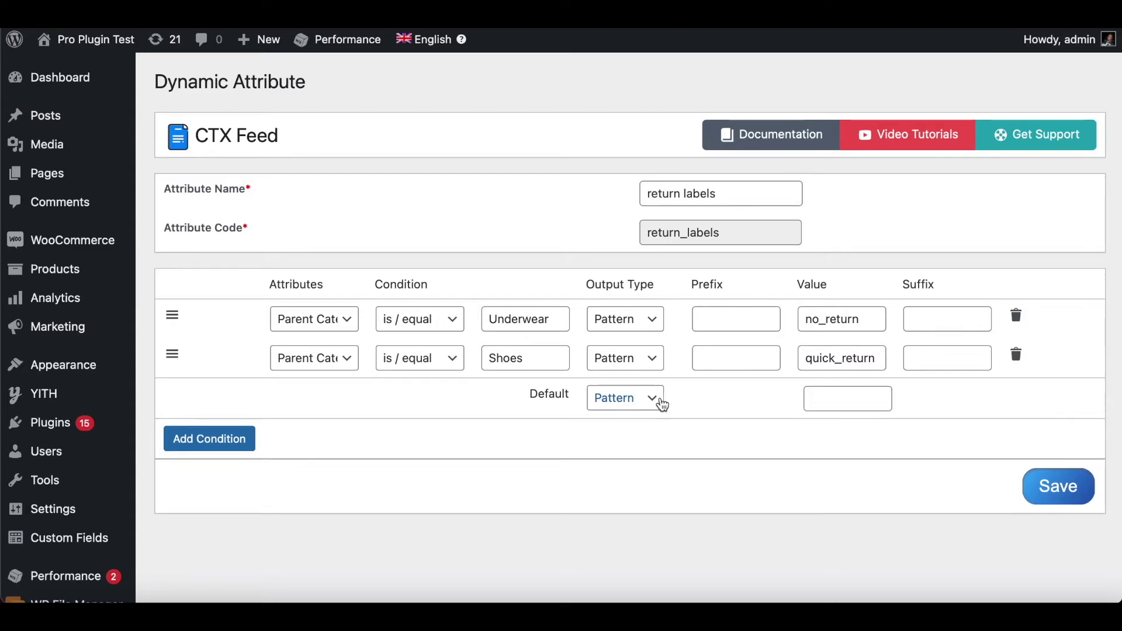
left_click(656, 400)
left_click(633, 403)
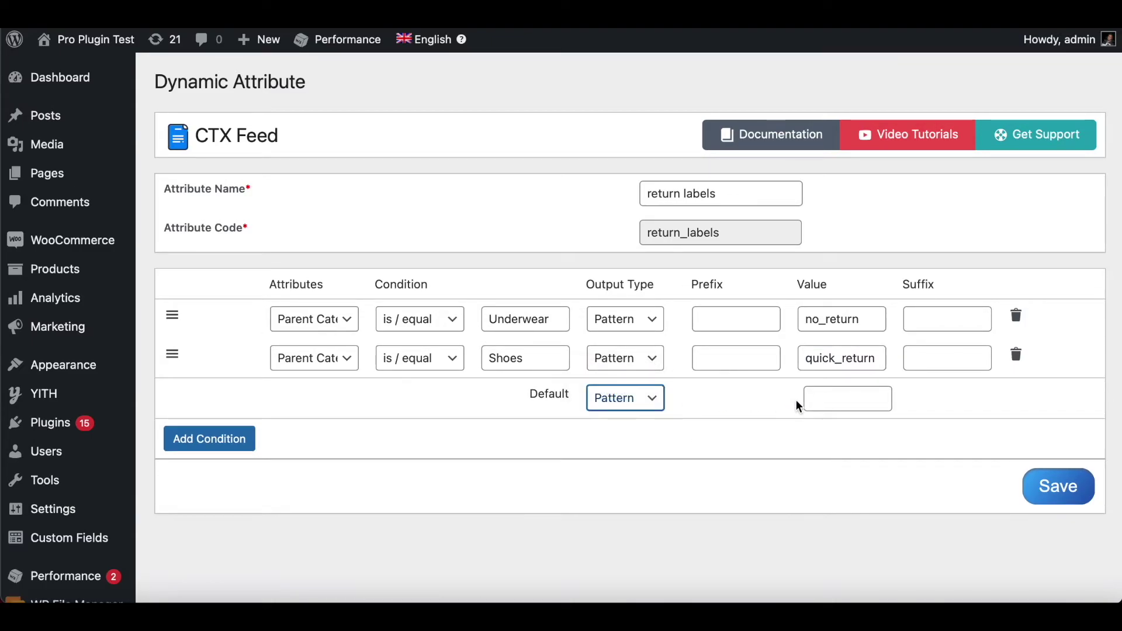
left_click(1064, 495)
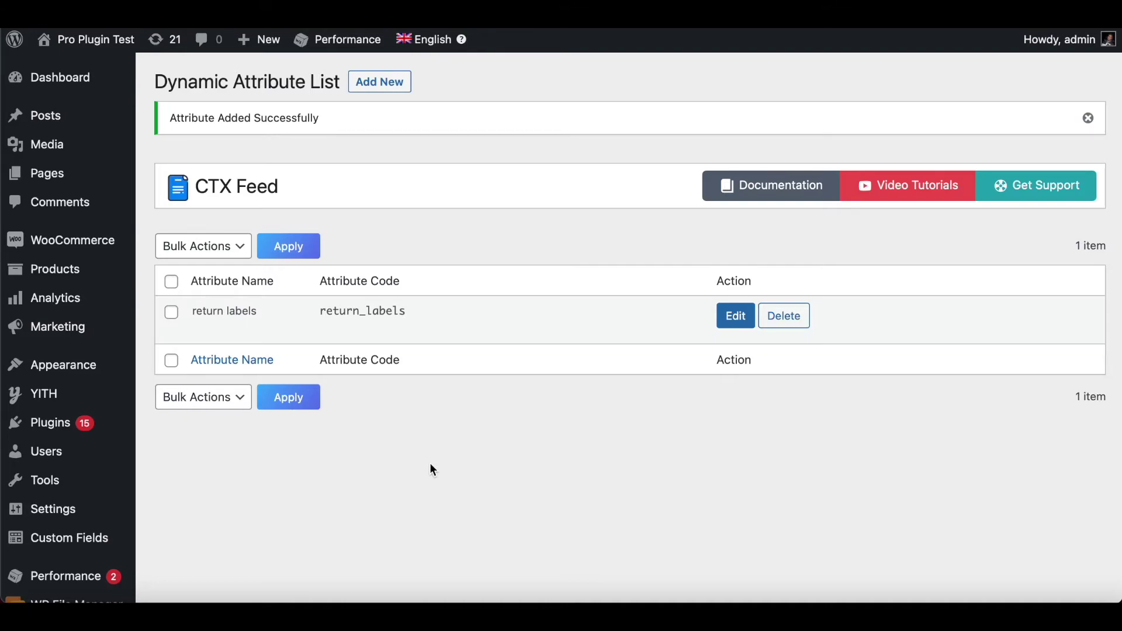
scroll(429, 463, "down", 6)
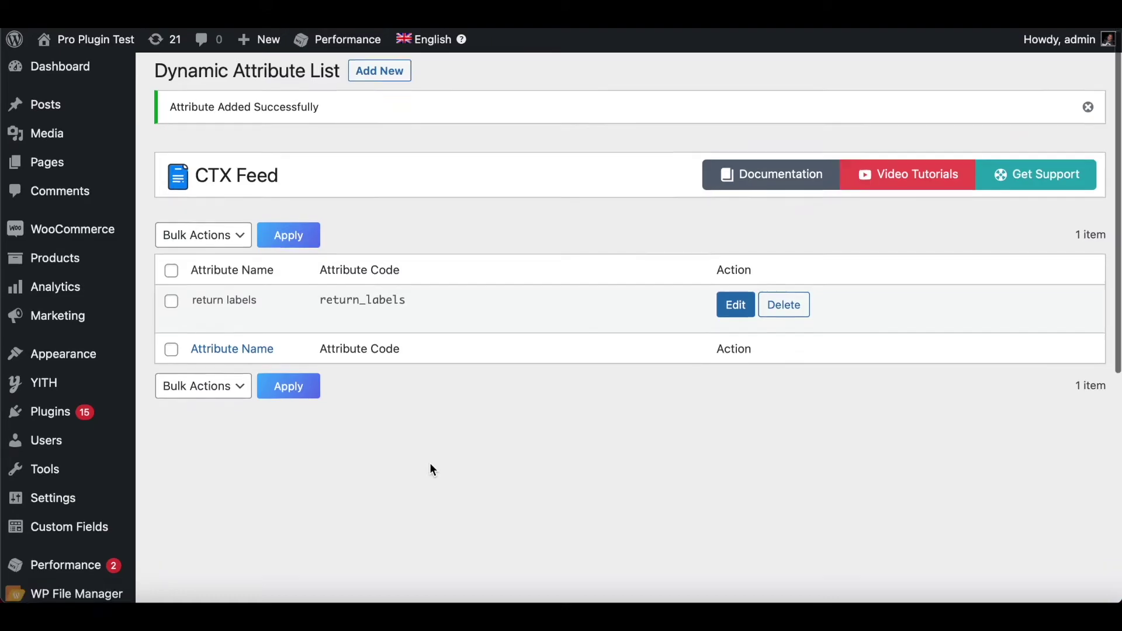
- Open the Refund feed and add a new Return Policy attribute row
left_click(55, 380)
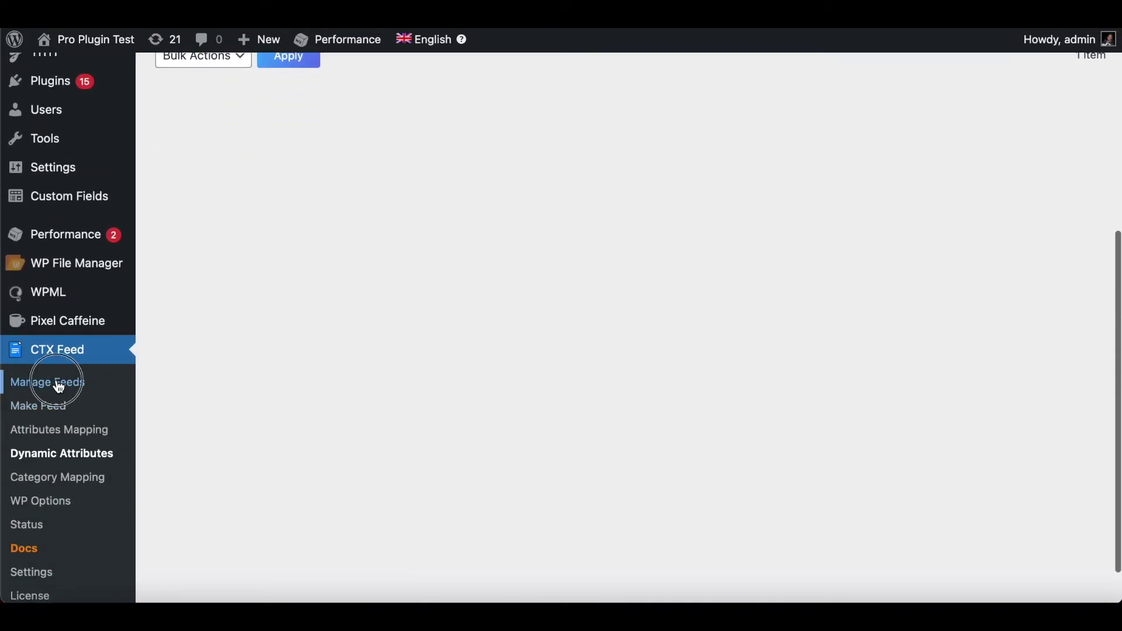
left_click(302, 354)
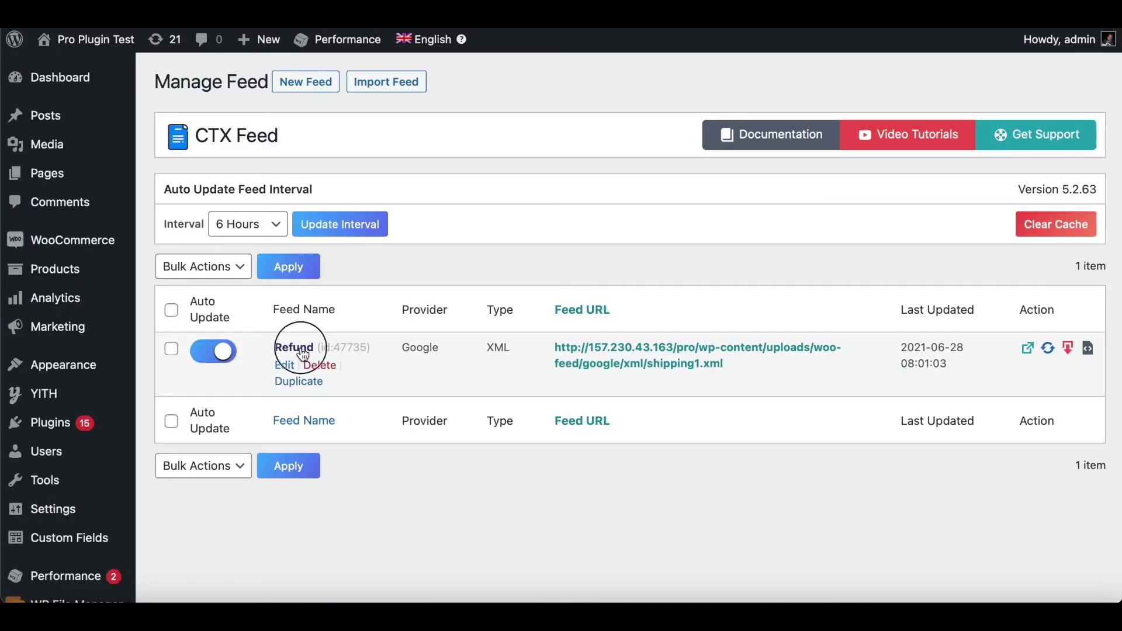
scroll(737, 385, "down", 1)
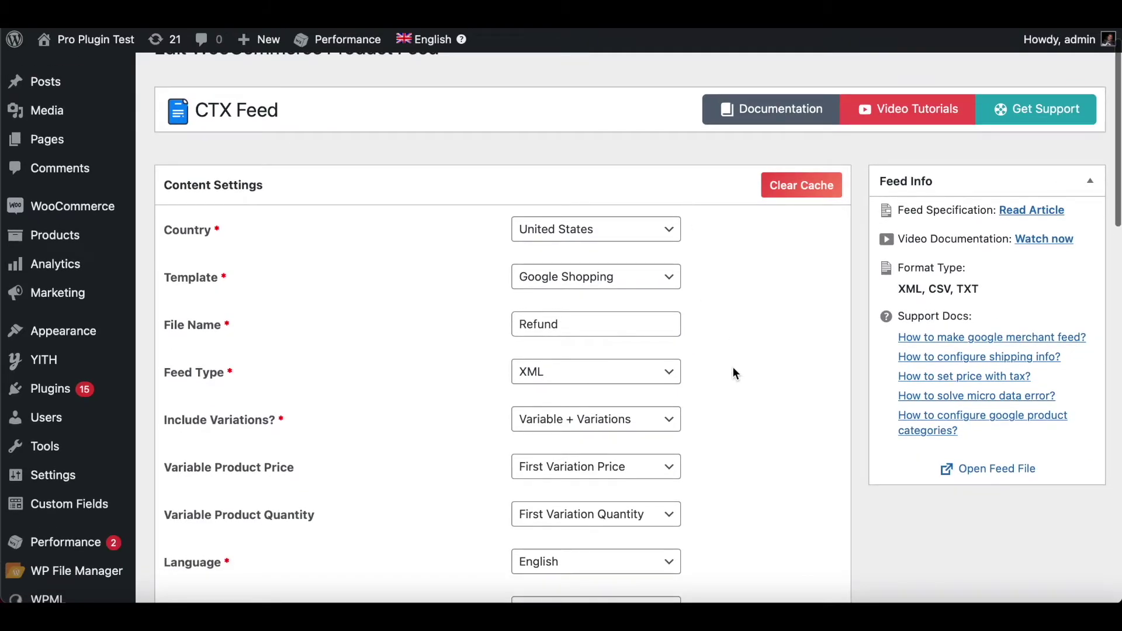
scroll(732, 367, "down", 3)
scroll(748, 403, "down", 5)
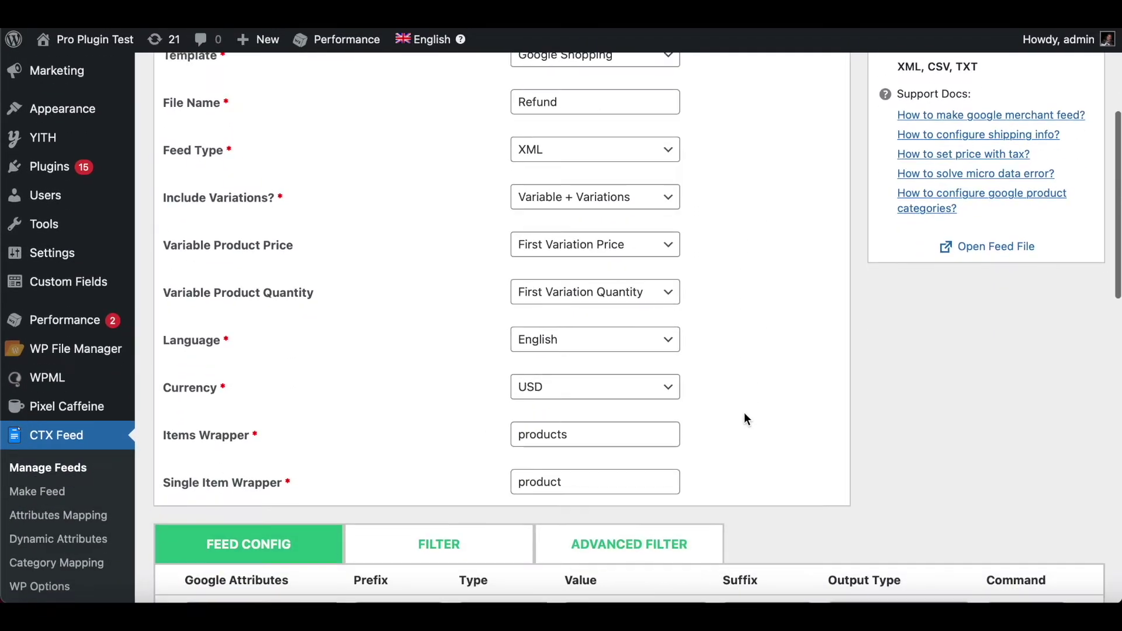
scroll(742, 421, "down", 7)
scroll(748, 426, "down", 16)
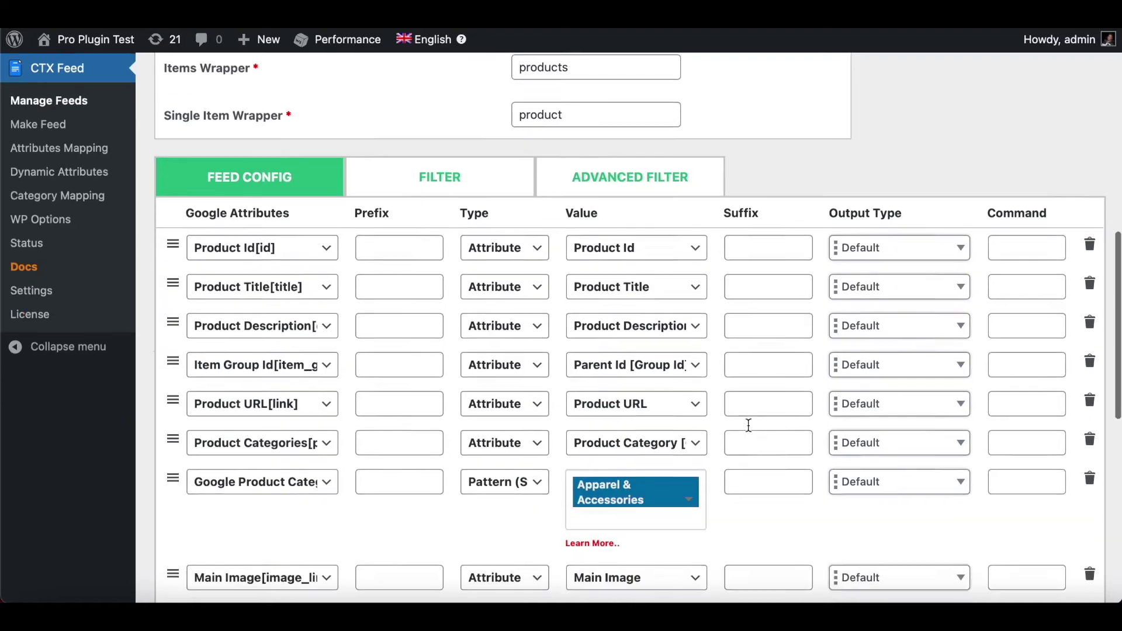
scroll(748, 425, "down", 3)
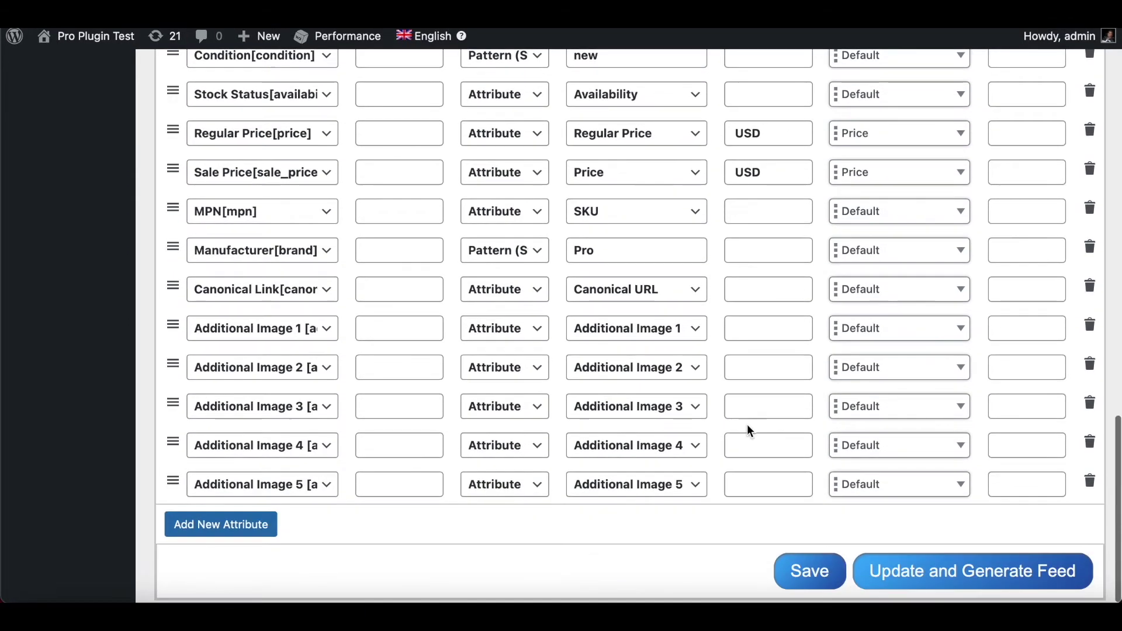
left_click(234, 531)
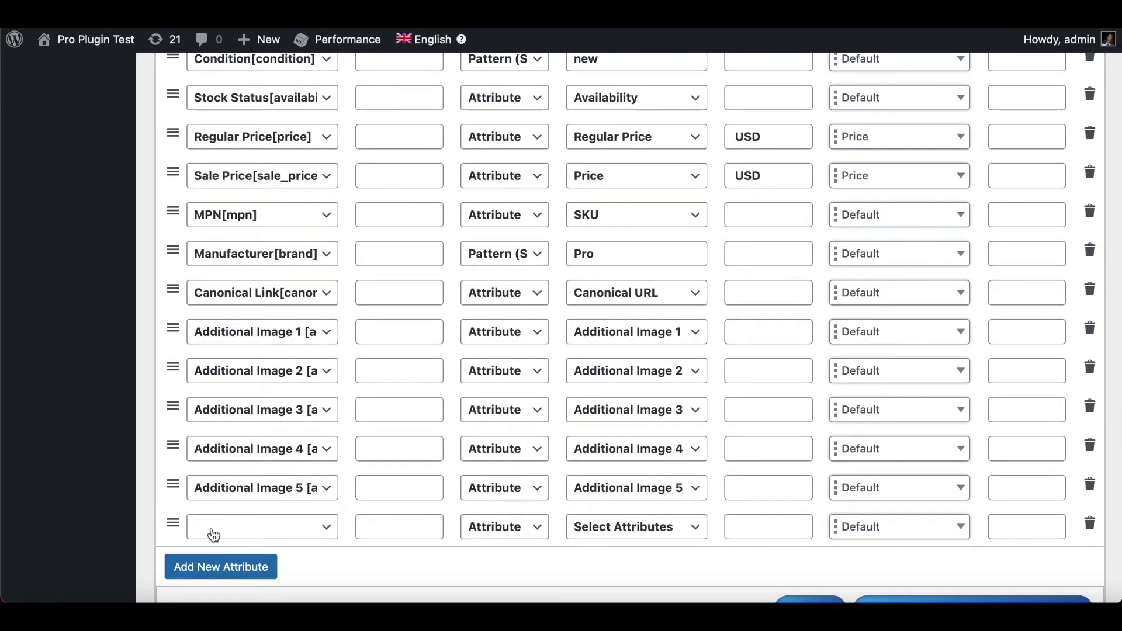
left_click(213, 534)
scroll(308, 542, "down", 5)
scroll(302, 386, "down", 20)
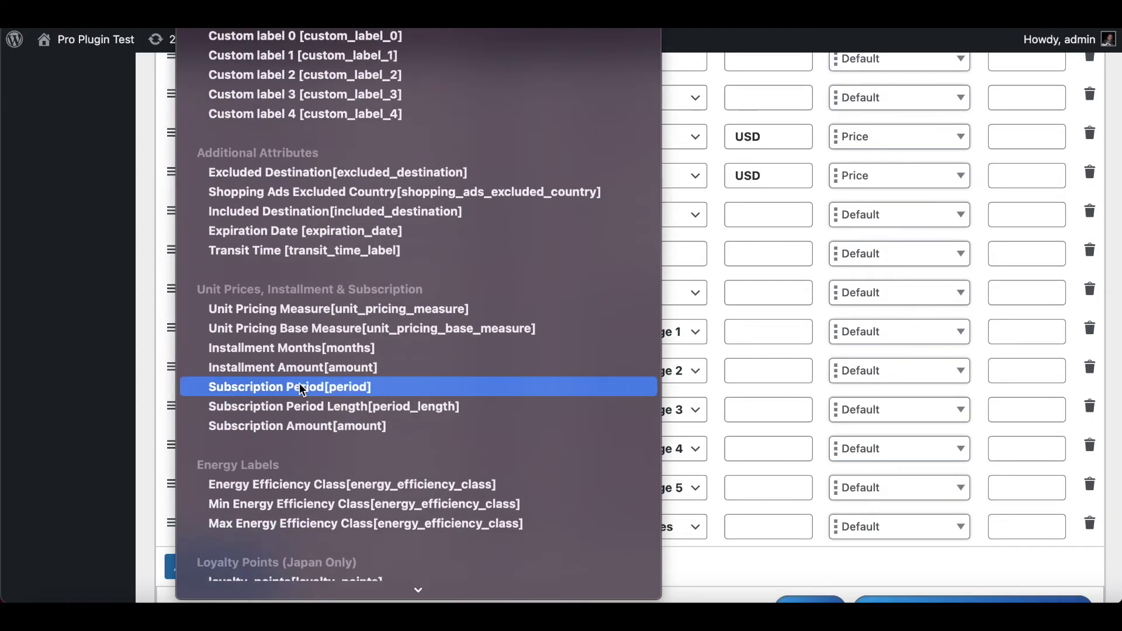
scroll(302, 389, "down", 3)
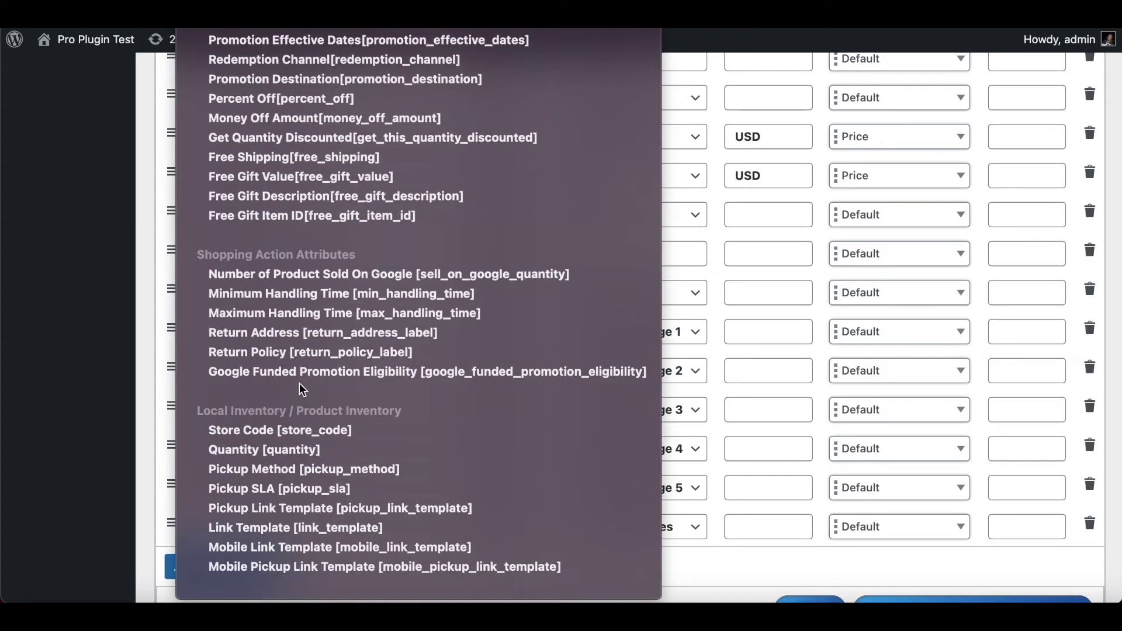
left_click(265, 354)
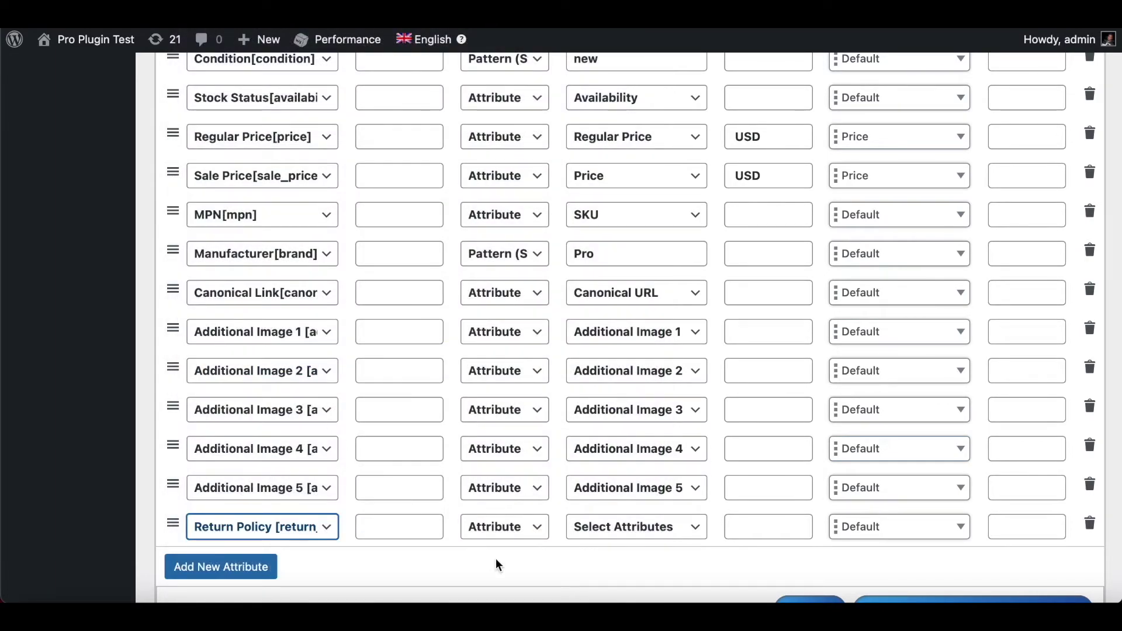
- Source the Return Policy row from the return labels dynamic attribute
left_click(531, 534)
left_click(568, 584)
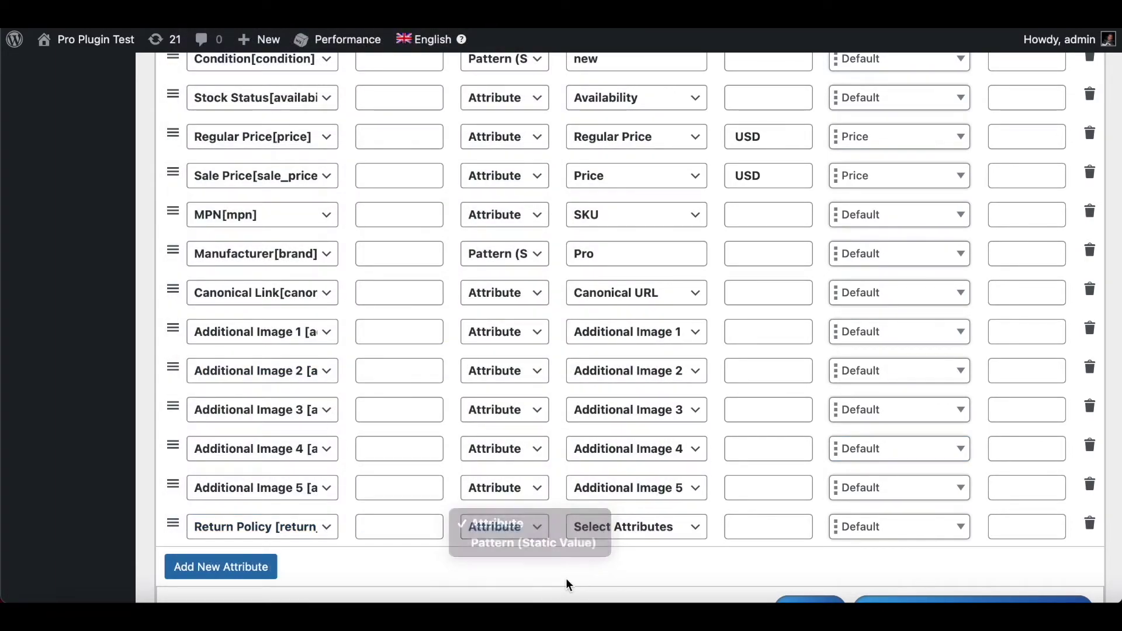
left_click(633, 533)
scroll(690, 543, "down", 5)
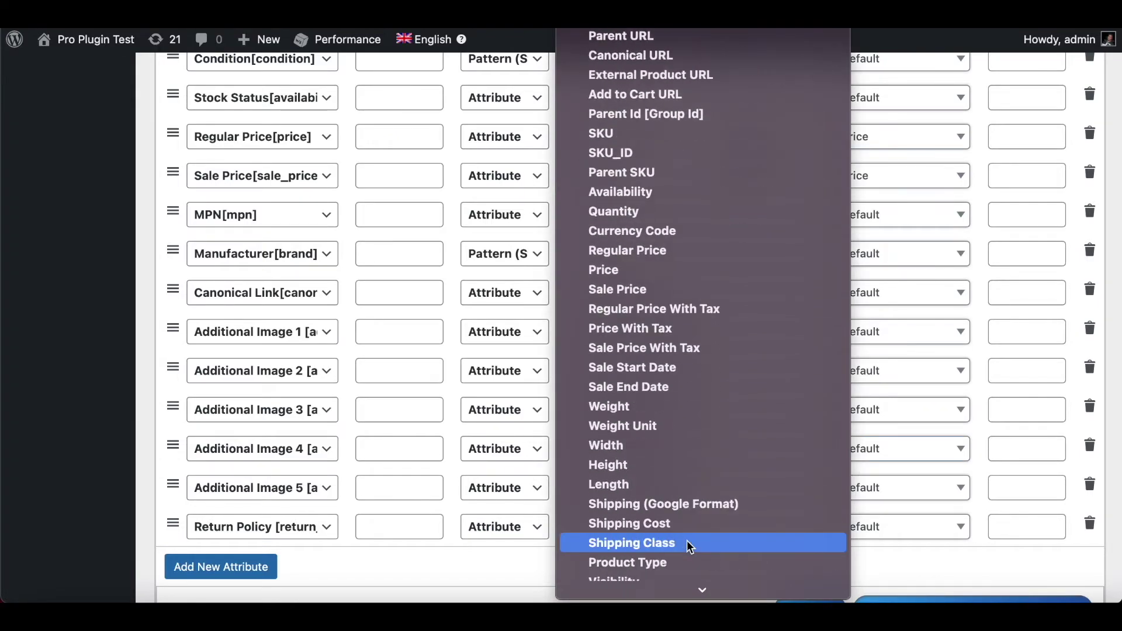
scroll(690, 546, "down", 15)
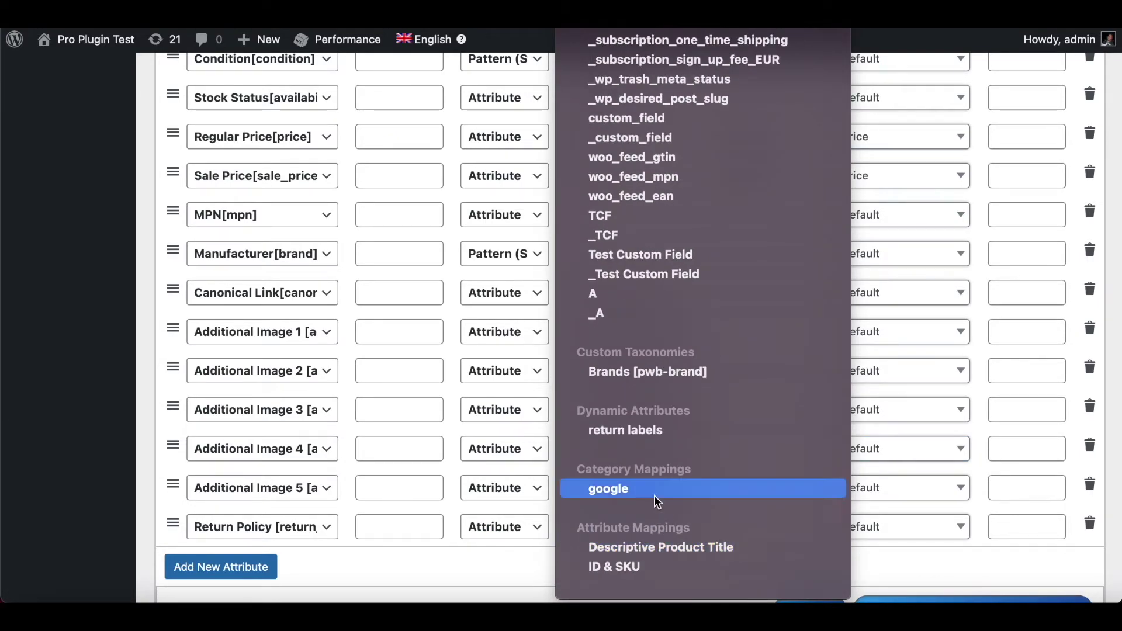
left_click(665, 433)
scroll(769, 558, "down", 1)
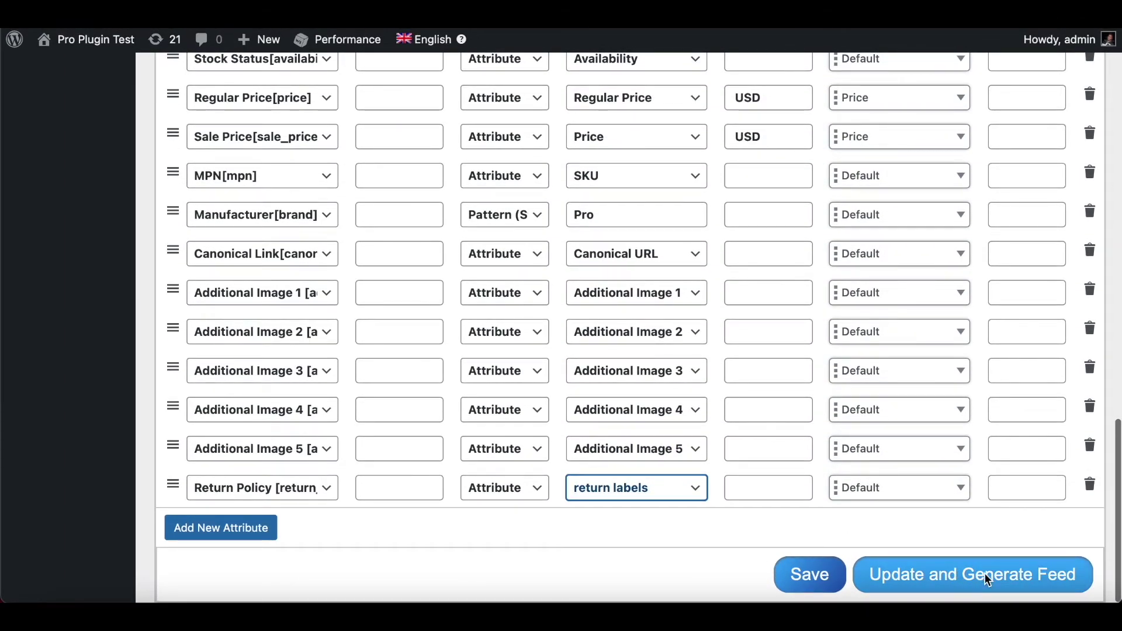
- Regenerate the Refund feed and find the no_return and quick_return labels in its XML
left_click(985, 574)
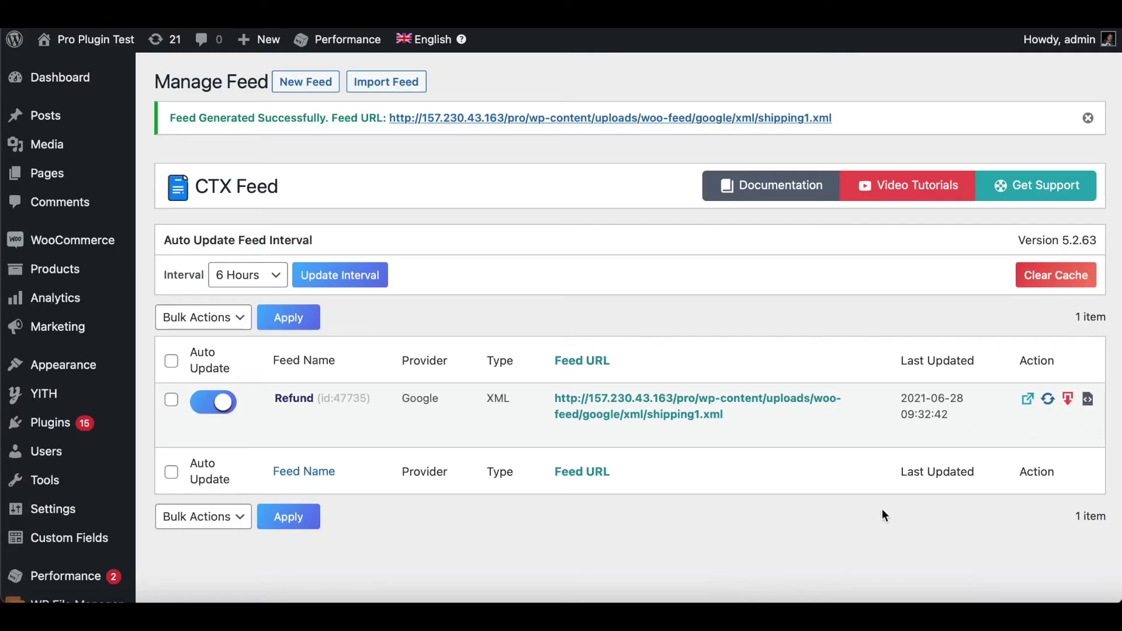
left_click(1027, 399)
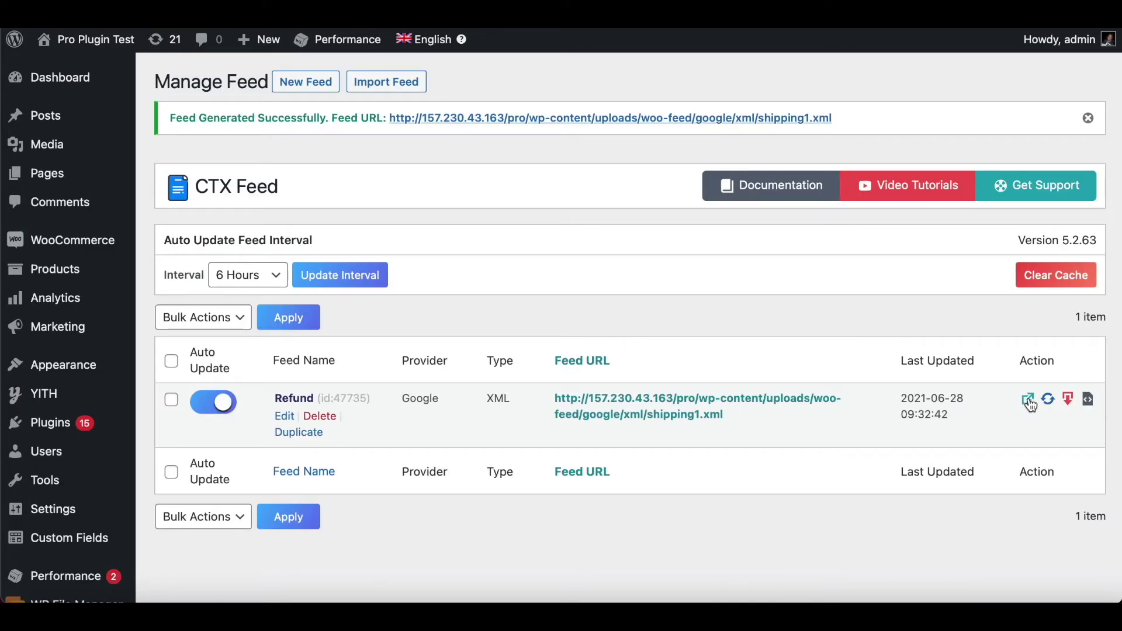
scroll(478, 301, "down", 10)
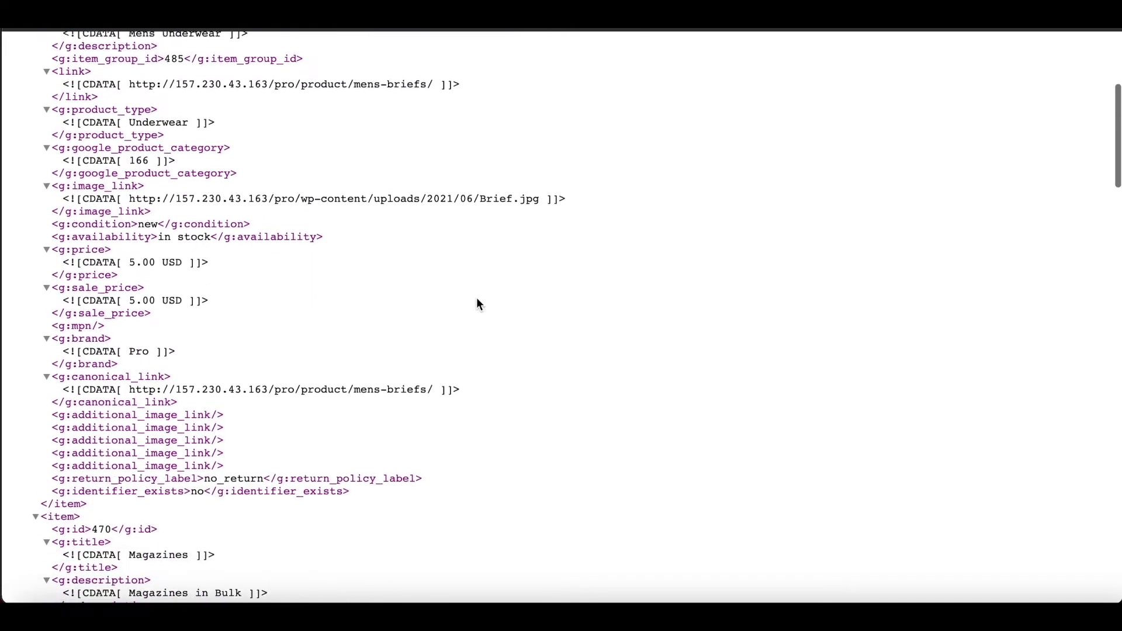
scroll(477, 301, "down", 2)
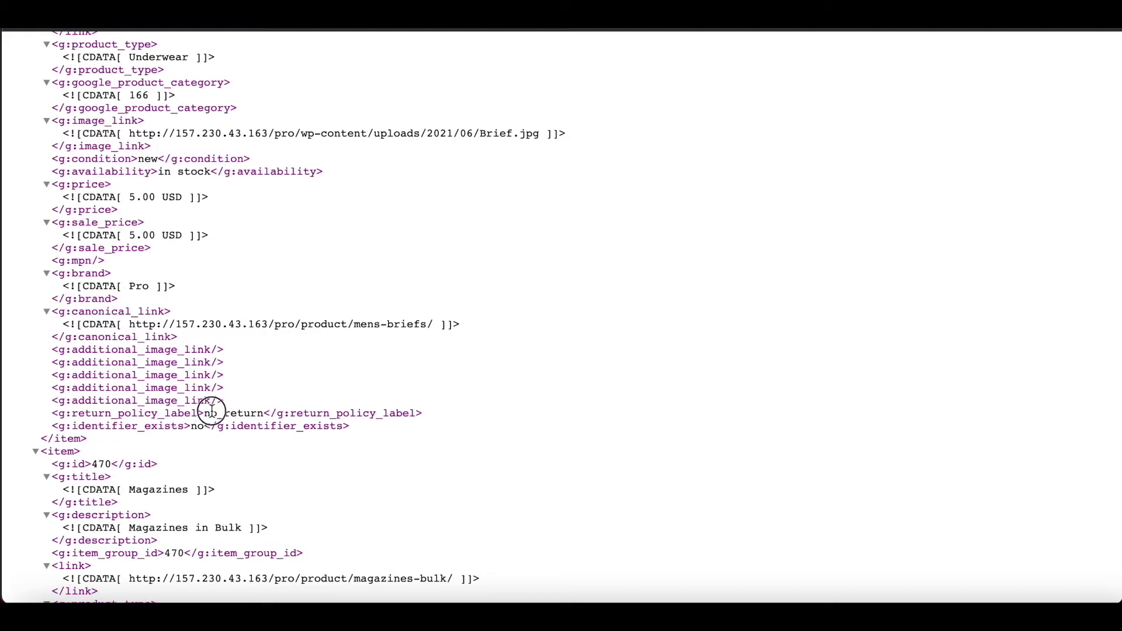
scroll(512, 416, "down", 15)
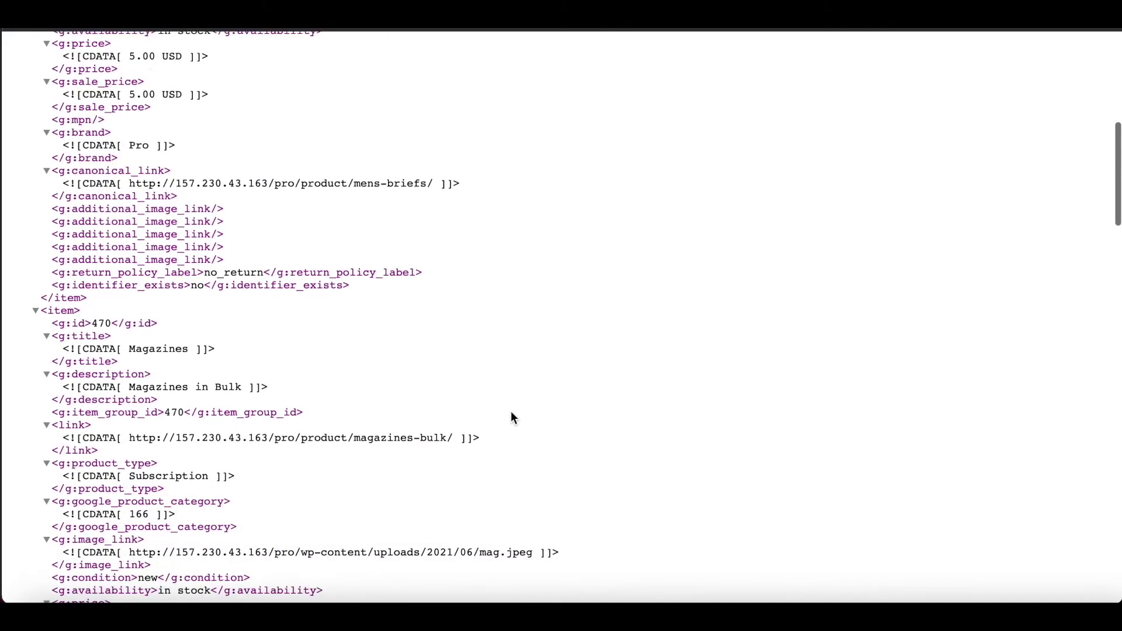
scroll(512, 413, "down", 18)
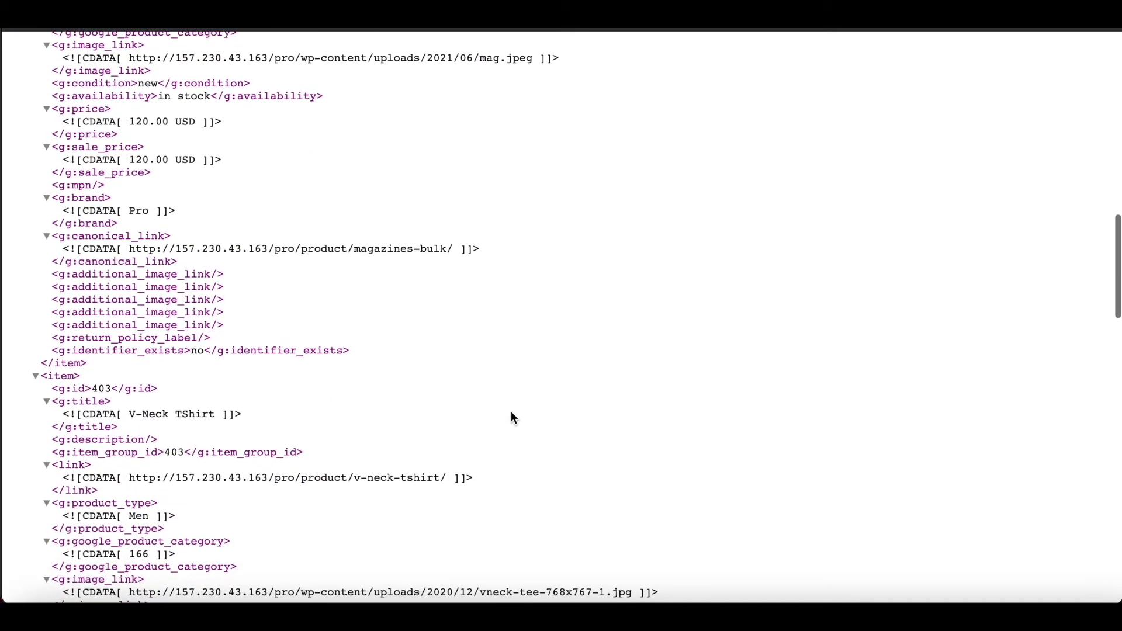
scroll(511, 413, "down", 10)
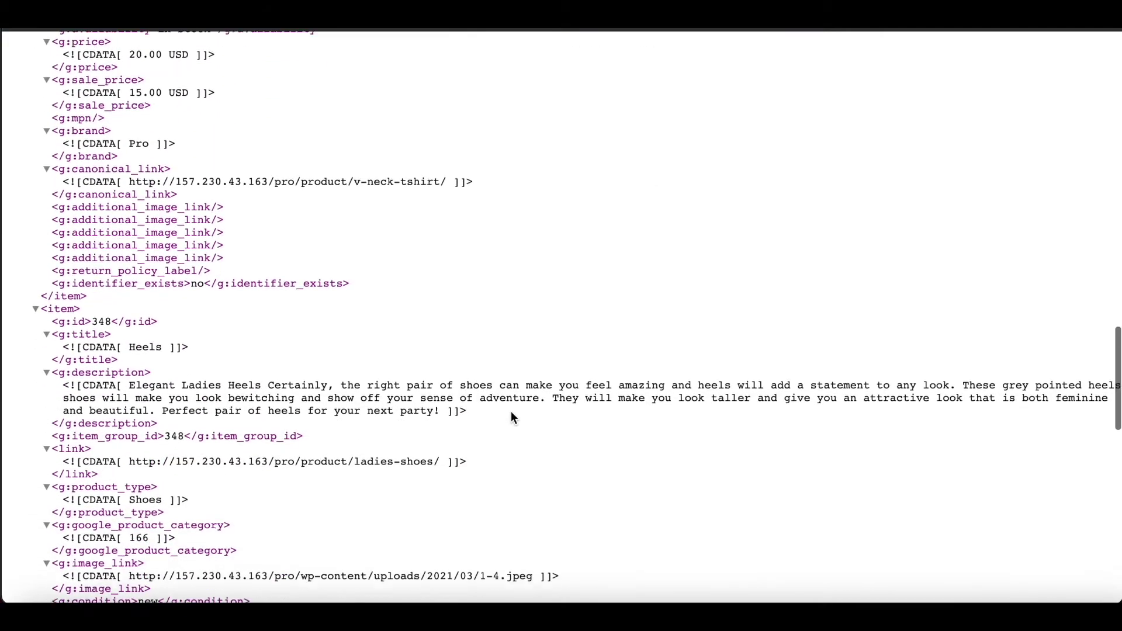
scroll(392, 488, "down", 8)
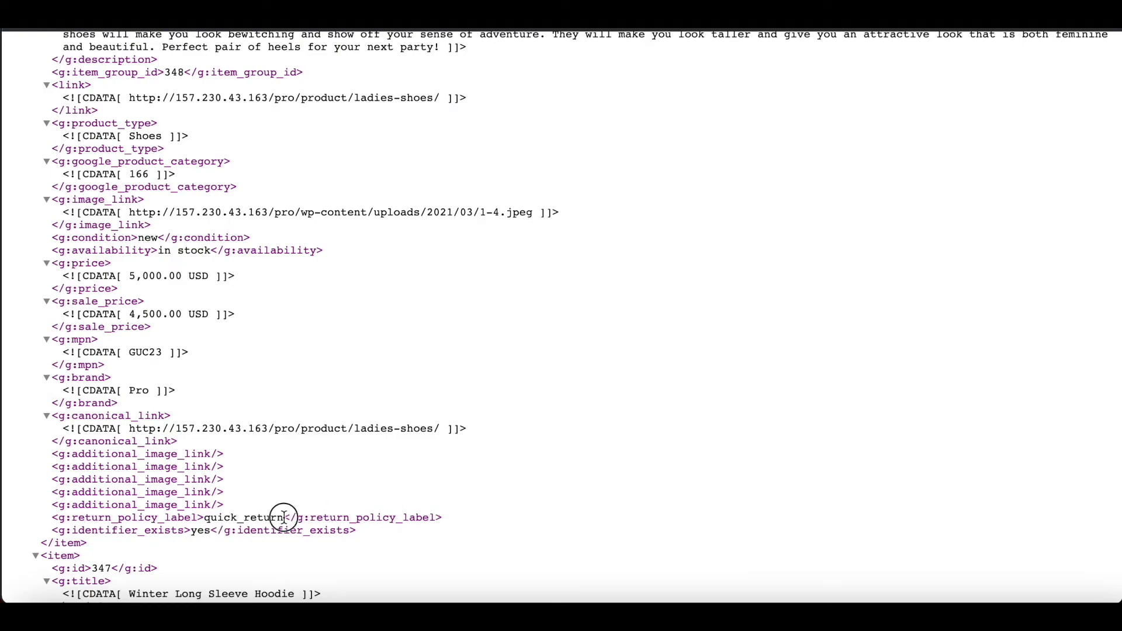
left_click_drag(282, 517, 205, 518)
left_click(394, 482)
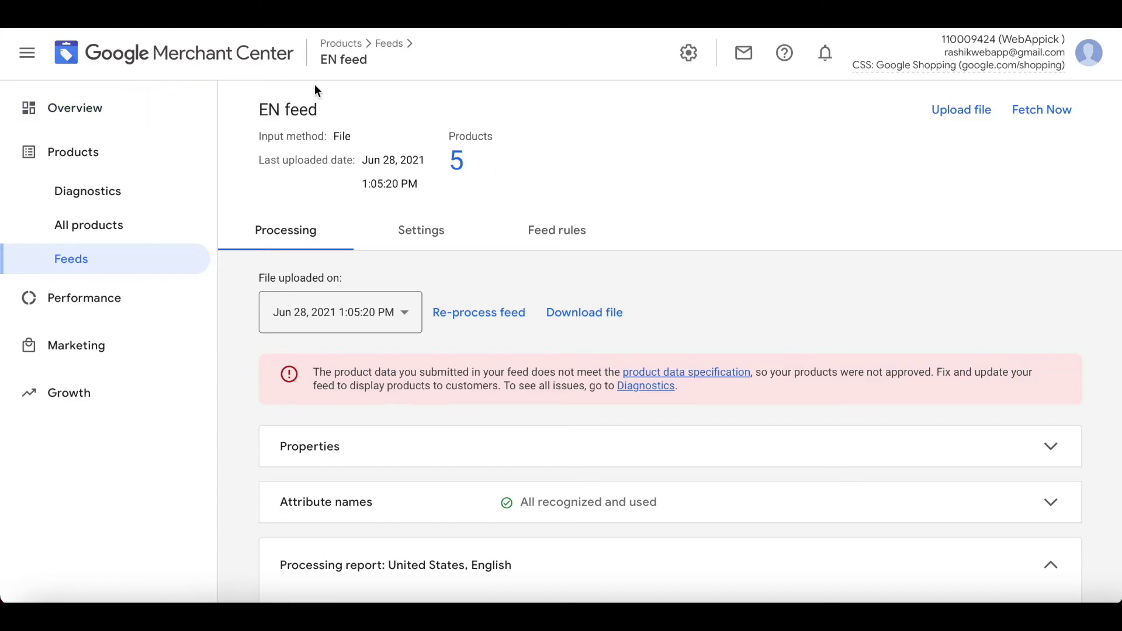
- Confirm Men's Briefs shows return policy label no_return in its final attributes
left_click(85, 228)
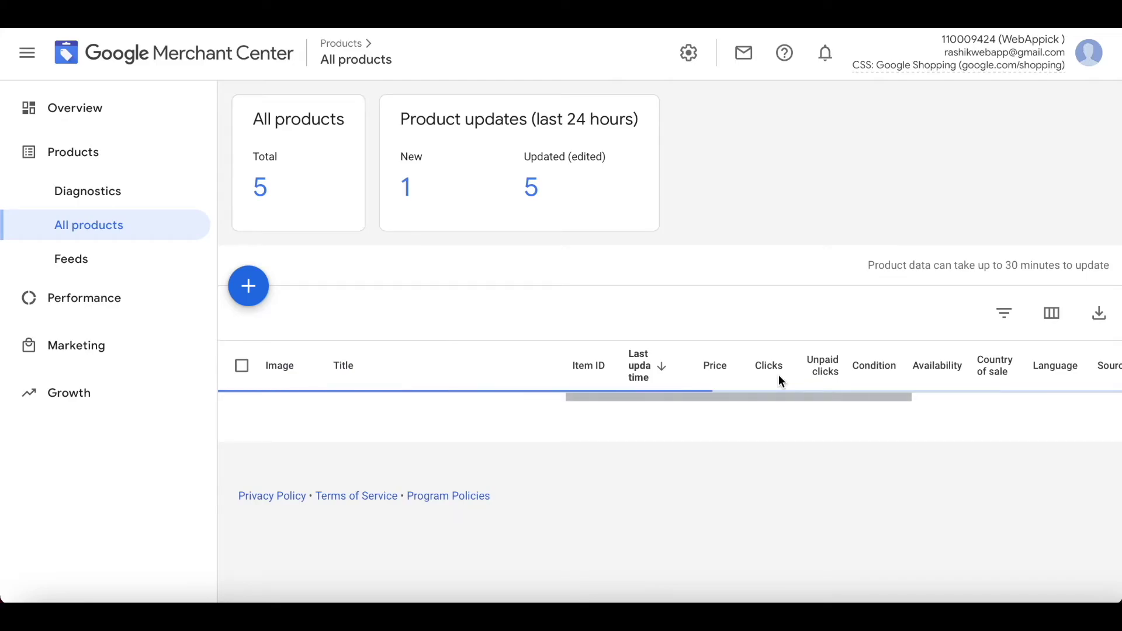
left_click(372, 407)
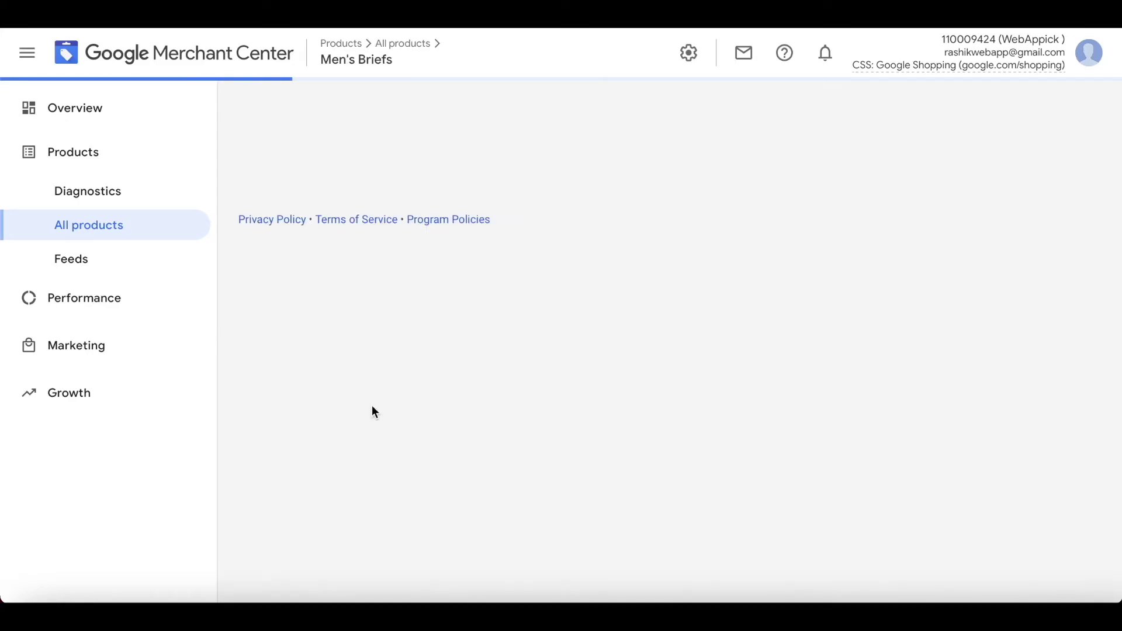
scroll(567, 438, "down", 10)
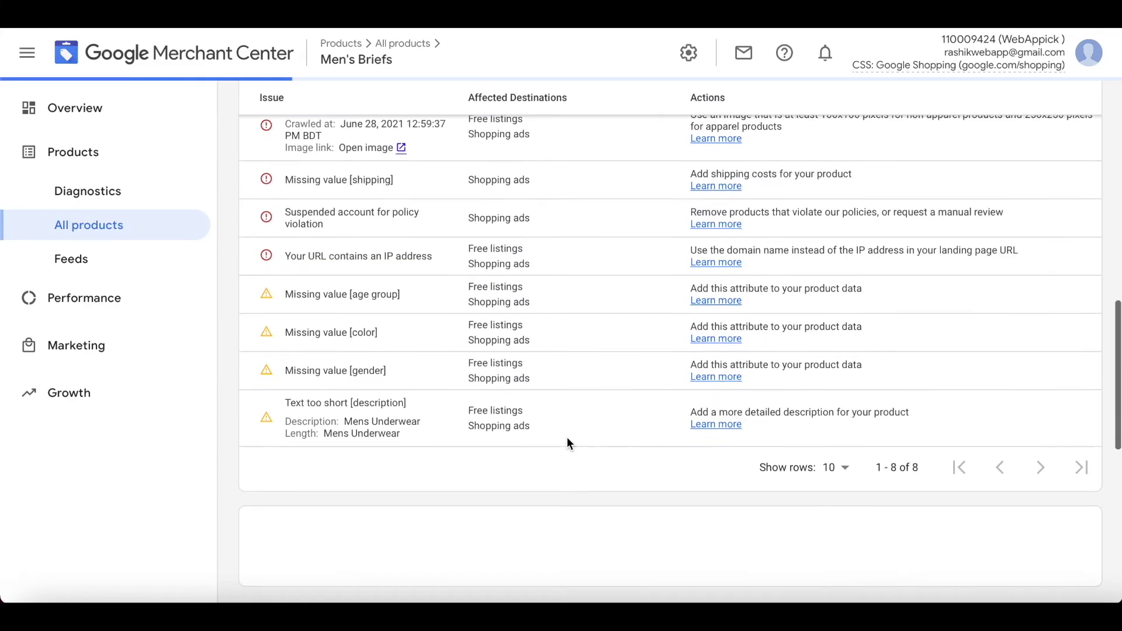
scroll(570, 444, "down", 6)
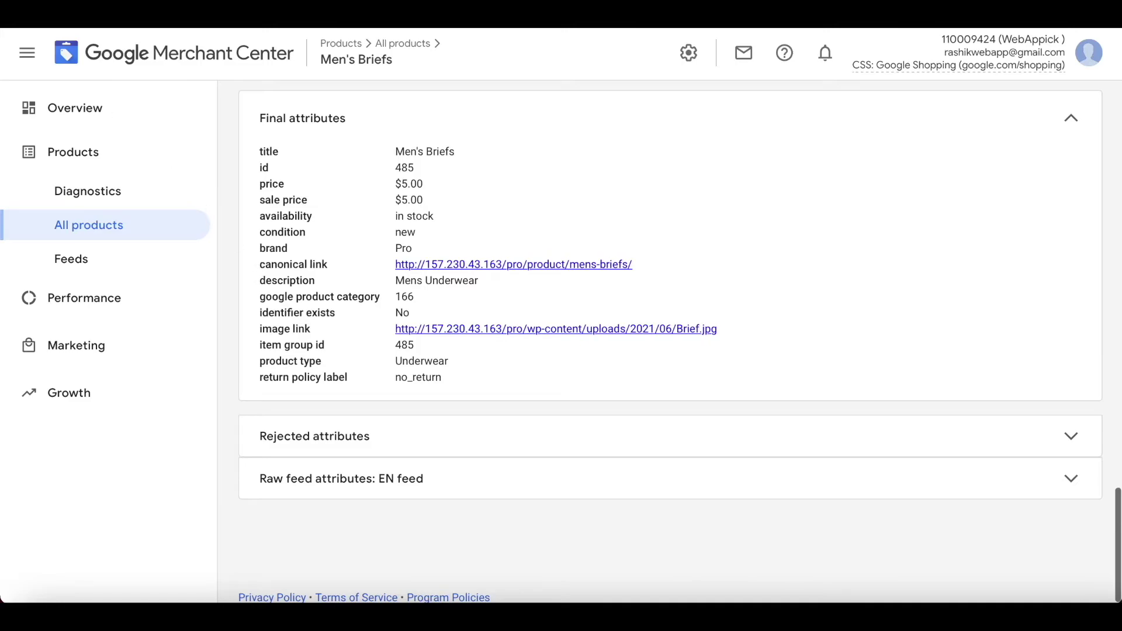
- Confirm Heels shows return policy label quick_return in its final attributes
left_click(73, 225)
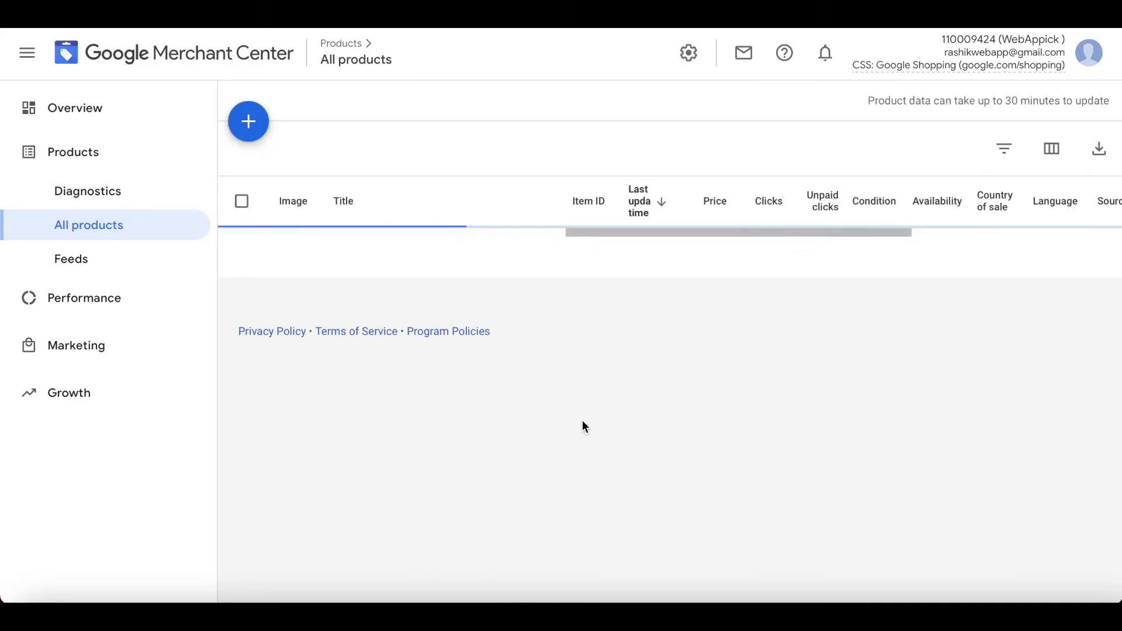
scroll(583, 426, "down", 4)
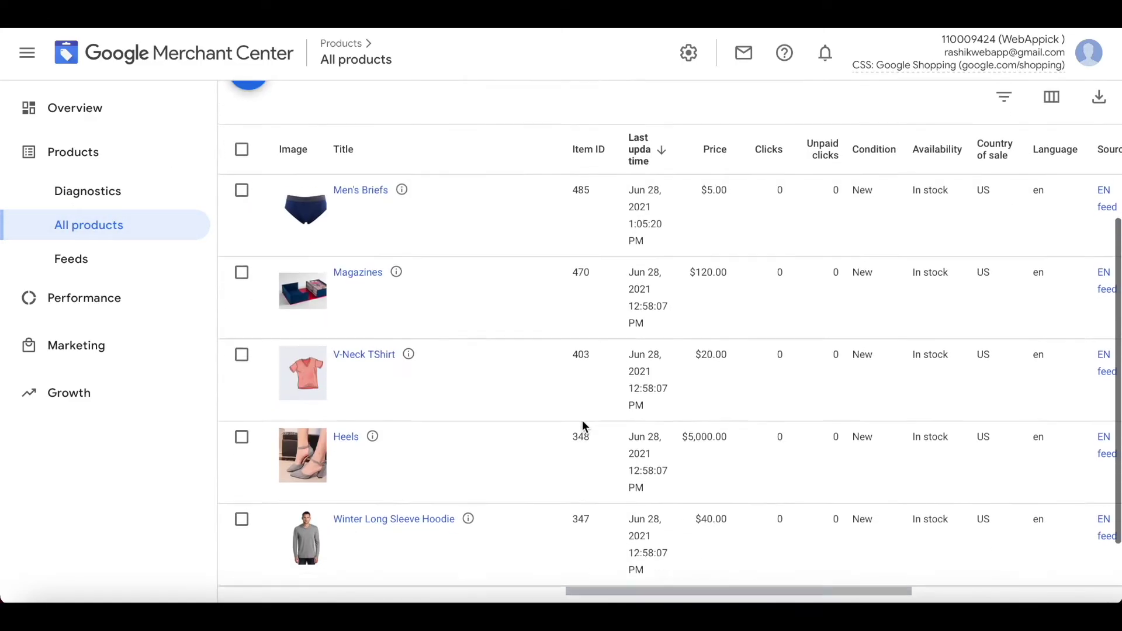
scroll(582, 419, "down", 1)
left_click(344, 392)
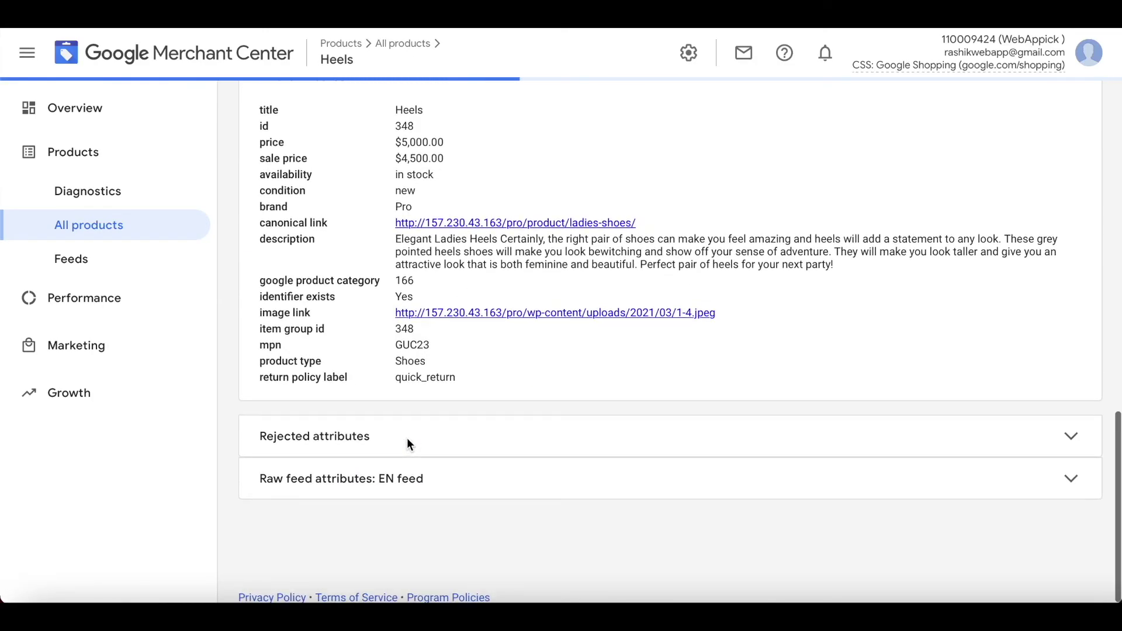
scroll(406, 437, "up", 7)
scroll(407, 437, "down", 5)
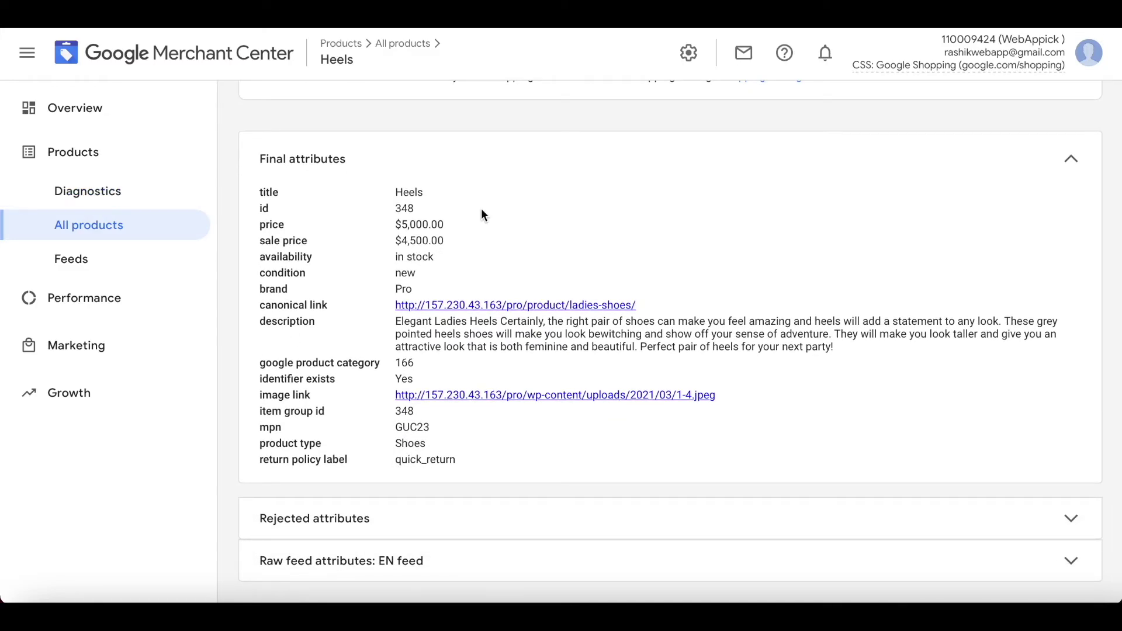
left_click(691, 58)
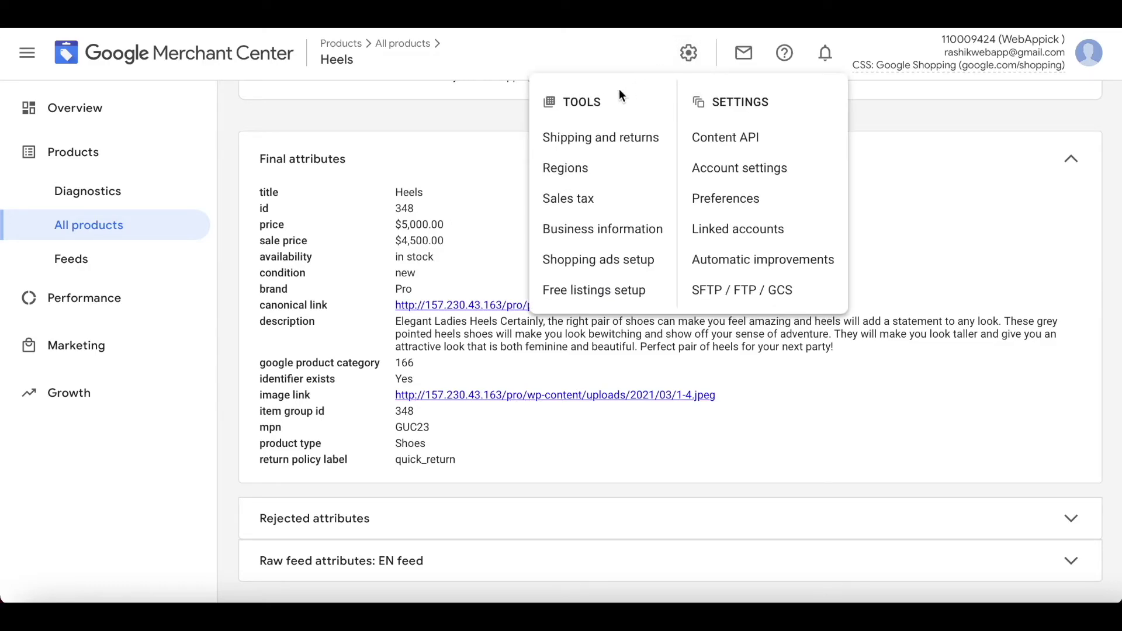
- Go to Shipping and returns > Return policies and add an exception to the US policy
left_click(579, 148)
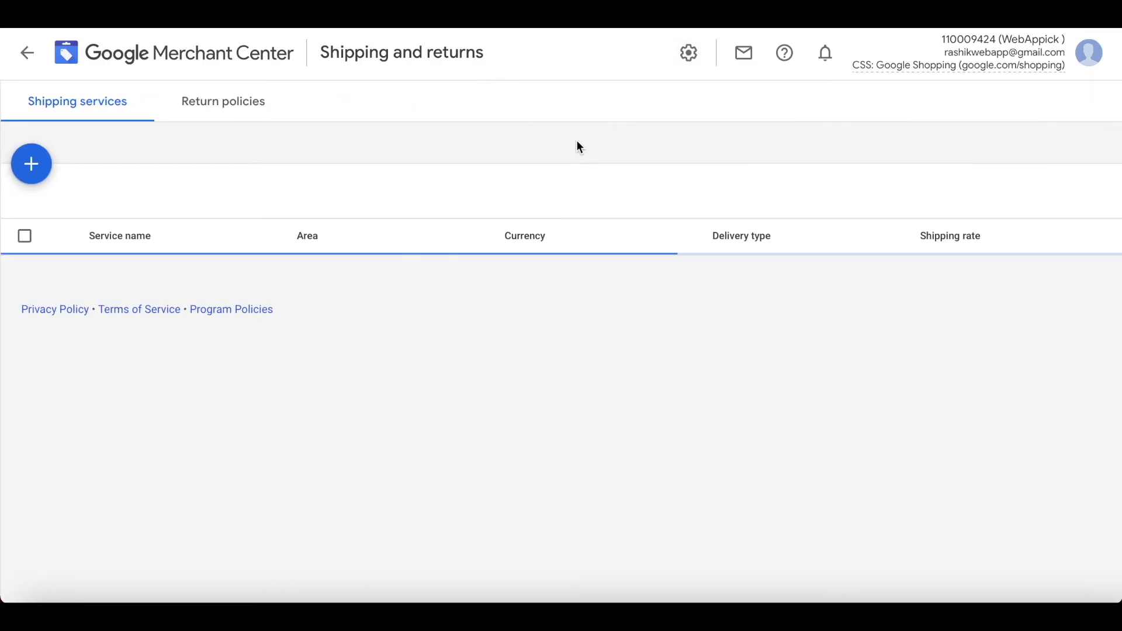
left_click(226, 96)
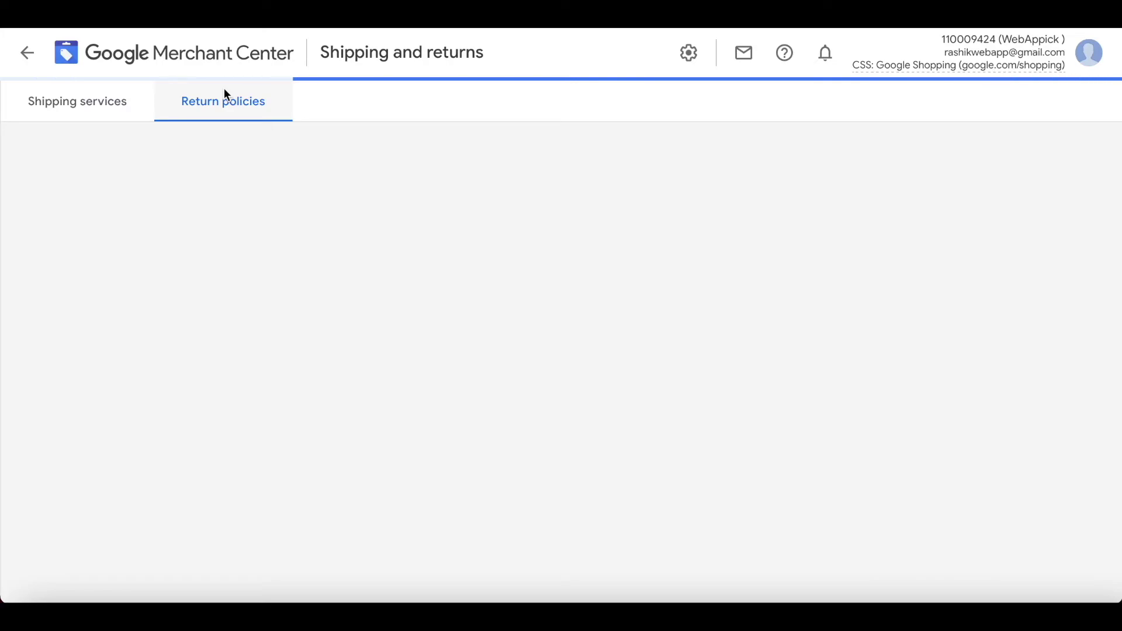
scroll(329, 430, "down", 2)
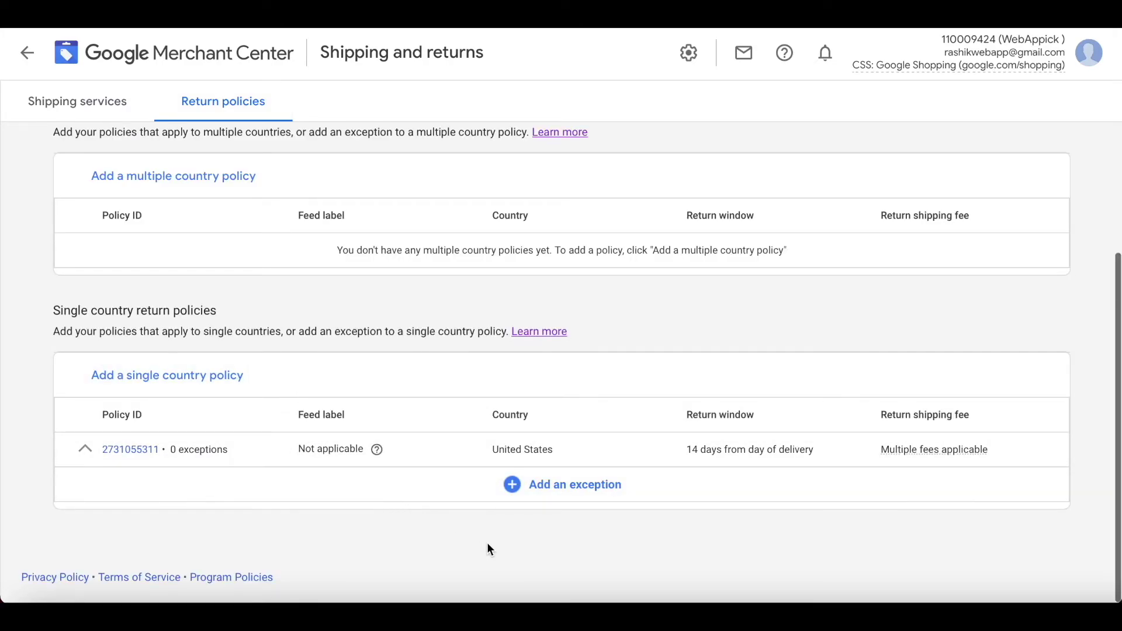
left_click(577, 488)
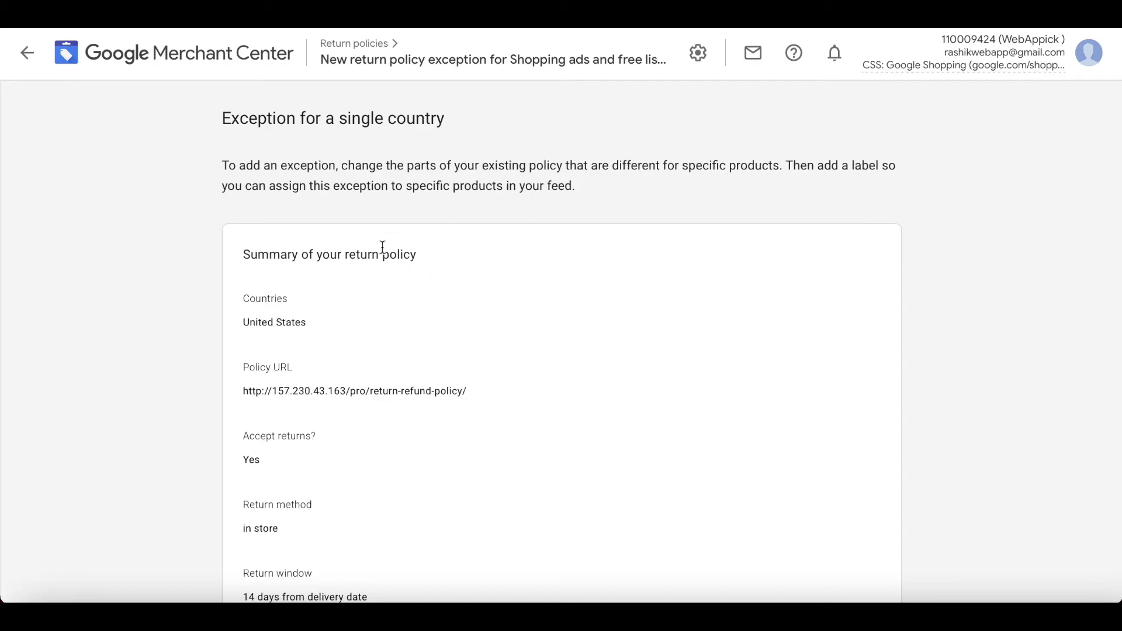
- Set the exception to 'No, I don't accept returns'
scroll(335, 292, "down", 1)
scroll(334, 292, "up", 1)
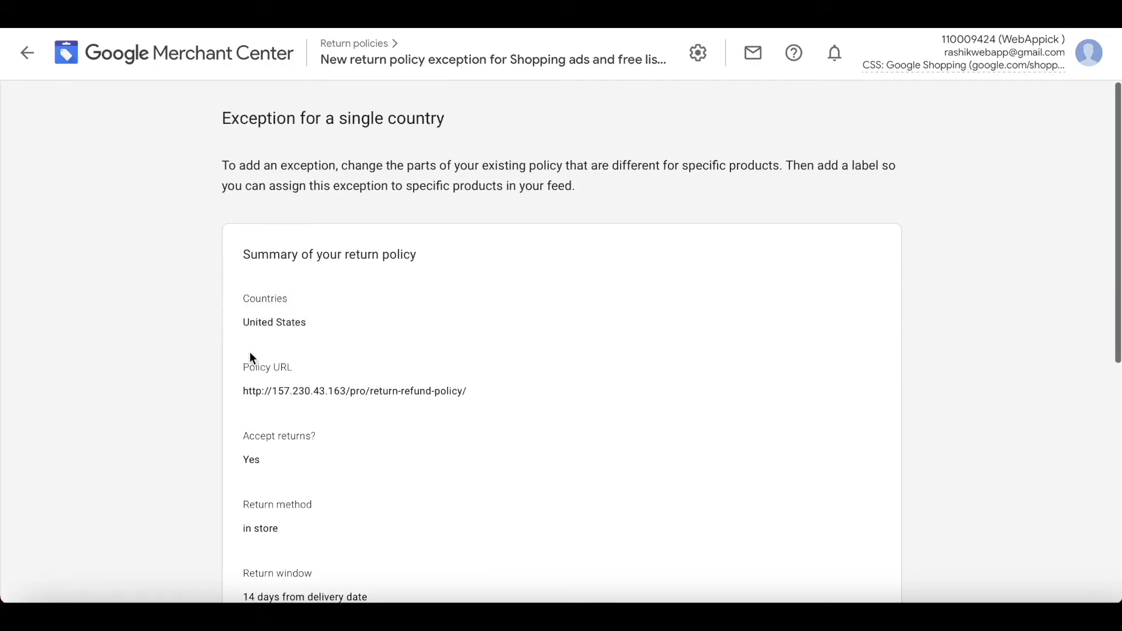
scroll(185, 347, "down", 2)
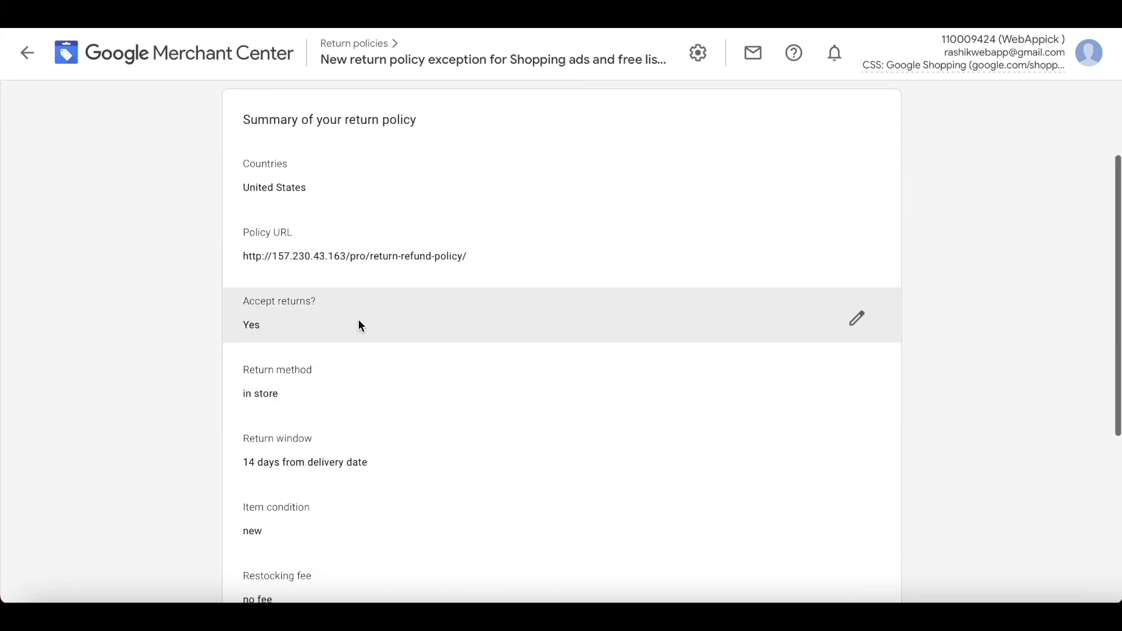
left_click(857, 320)
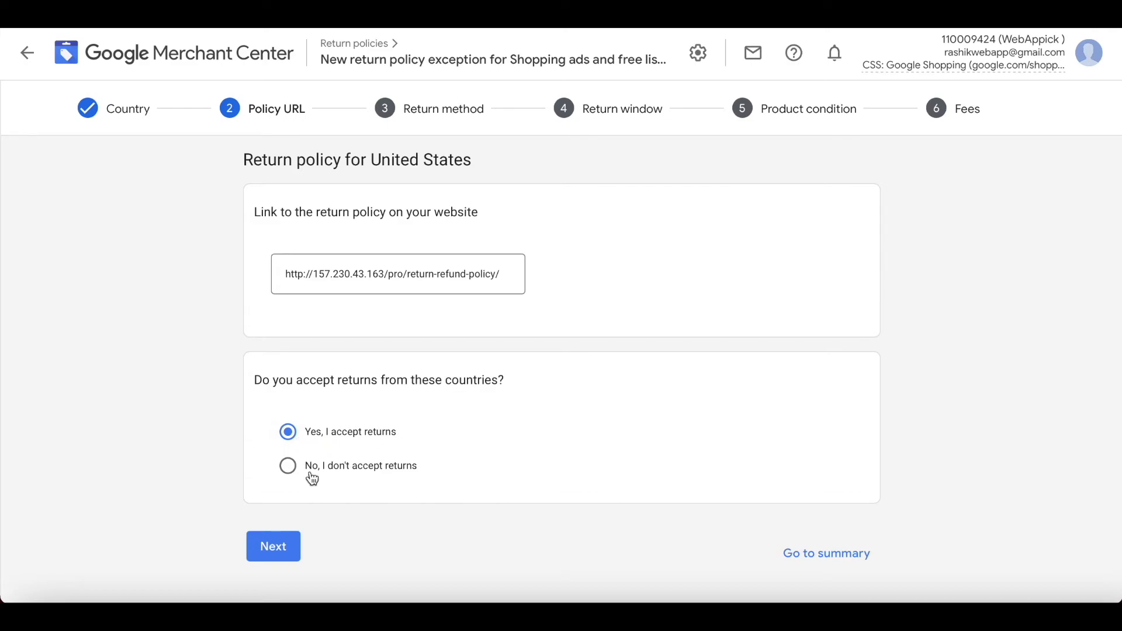
left_click(347, 473)
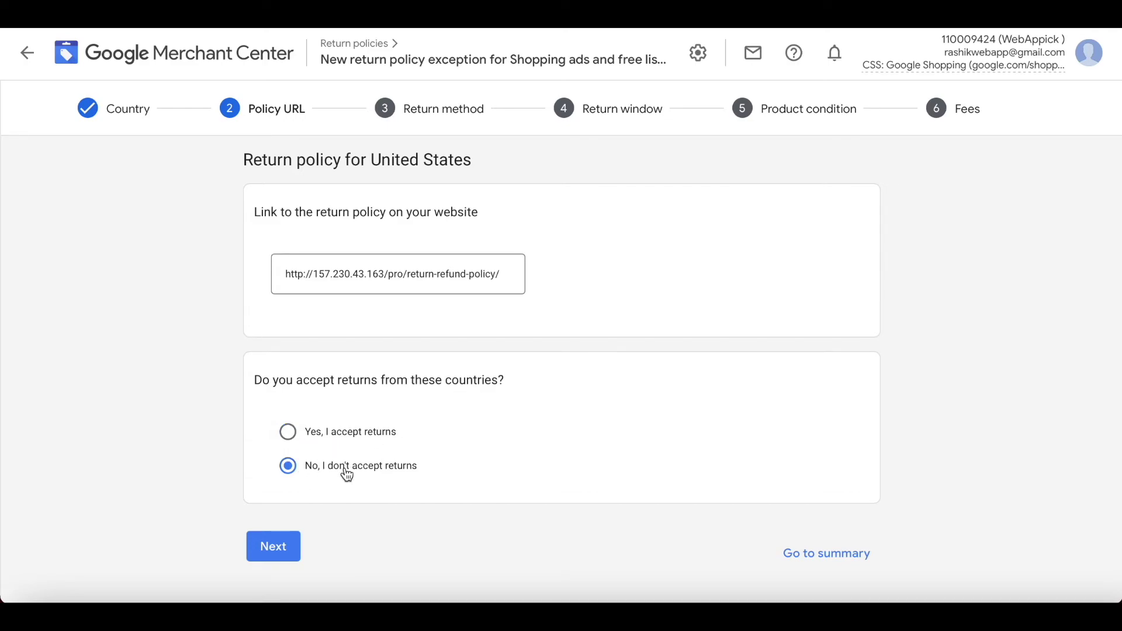
left_click(282, 546)
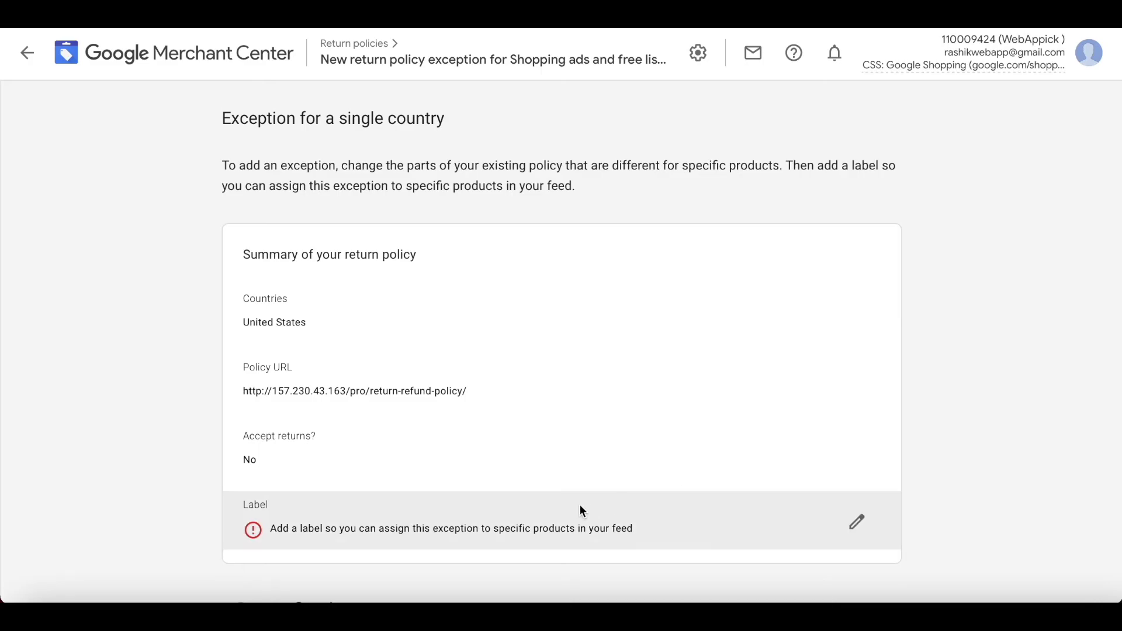
- Label the exception no_return and save it
left_click(856, 521)
left_click(313, 261)
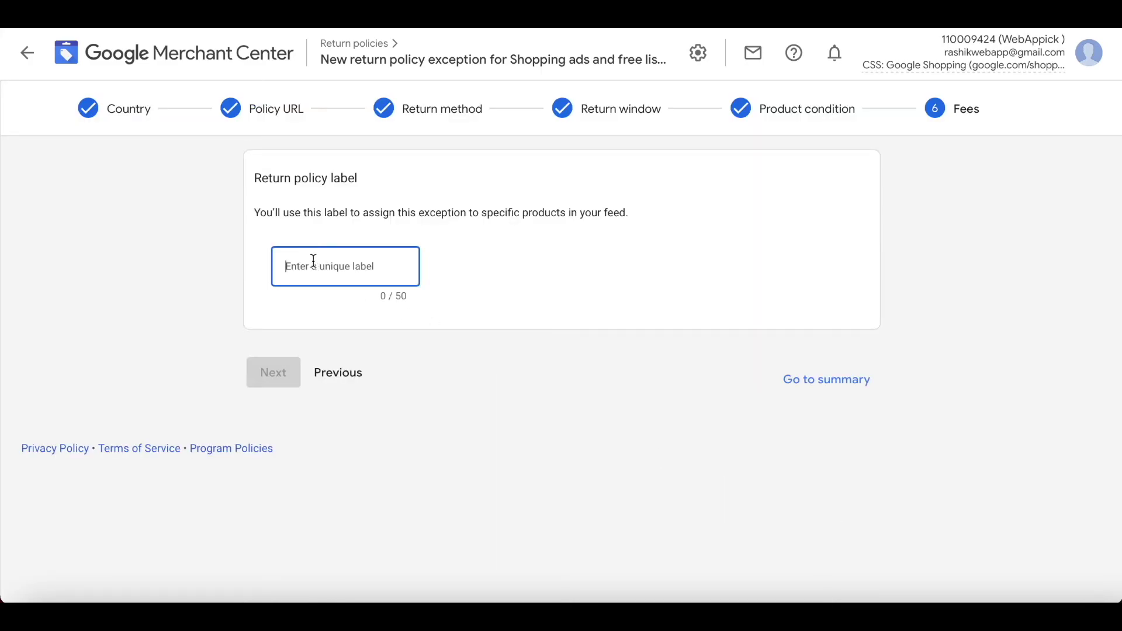
type("no_return")
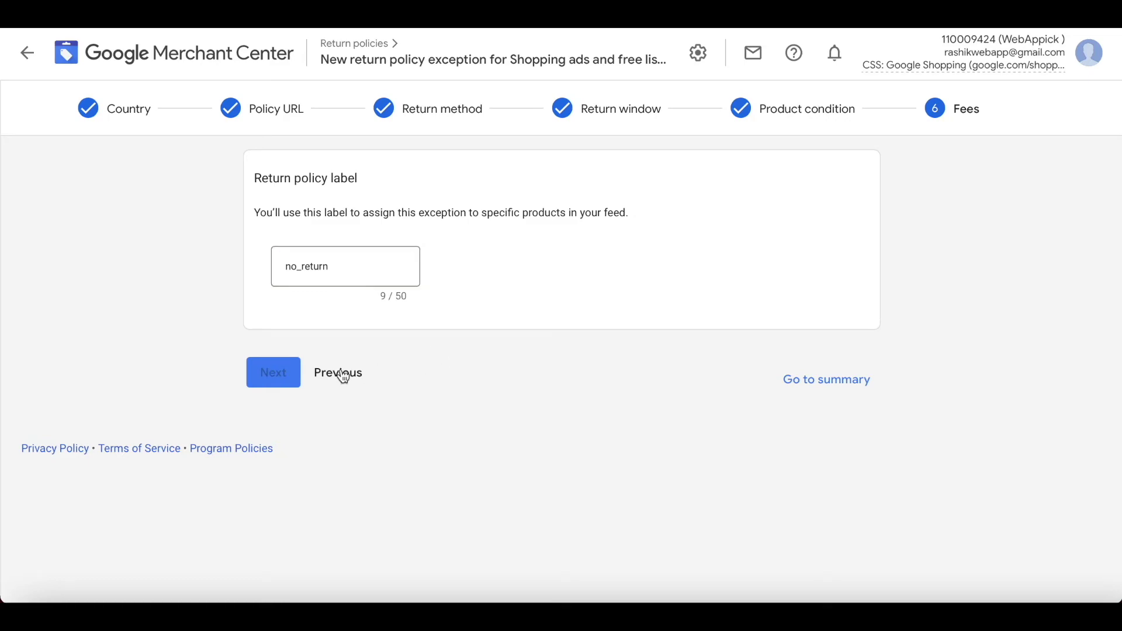
left_click(281, 374)
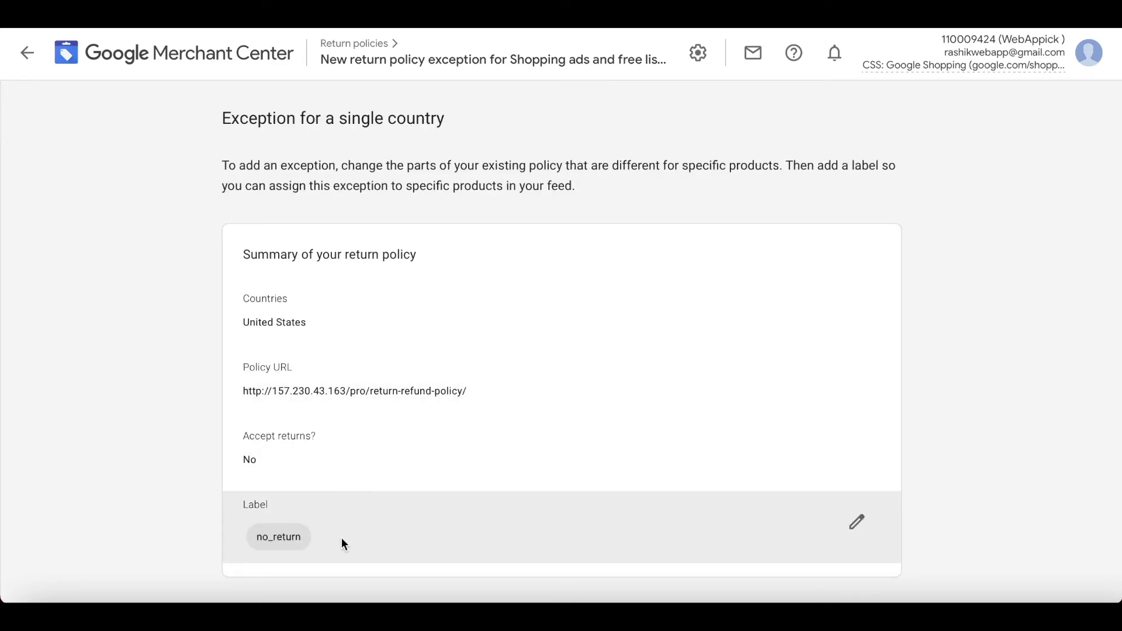
scroll(969, 403, "down", 2)
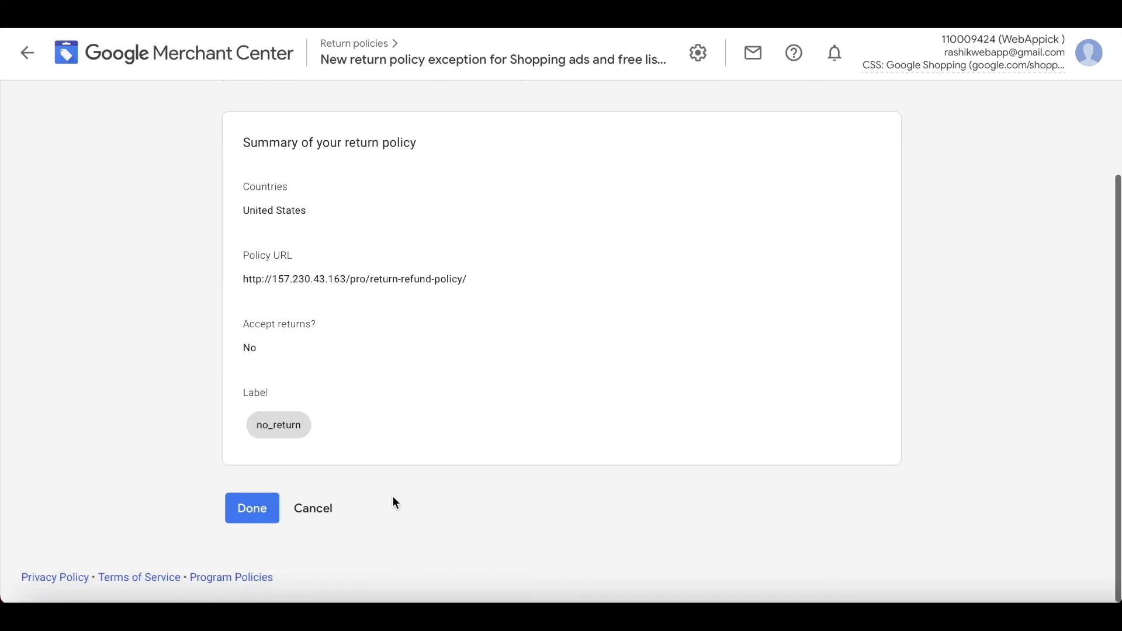
left_click(268, 508)
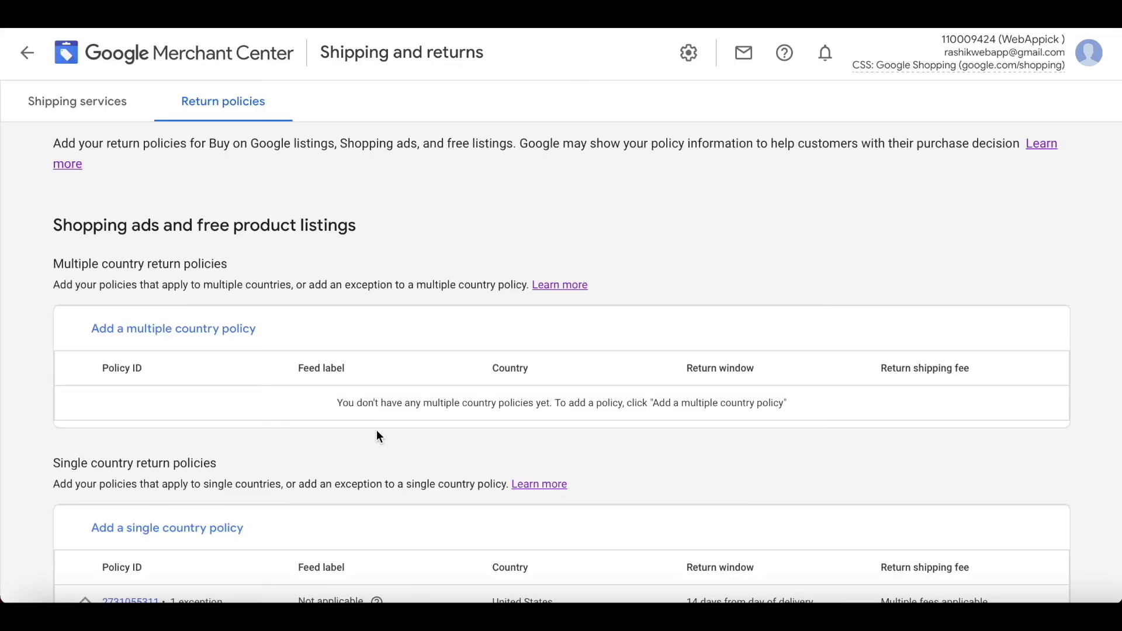
- Add another US policy exception and review its inherited 14-day in-store returns summary
scroll(379, 437, "down", 3)
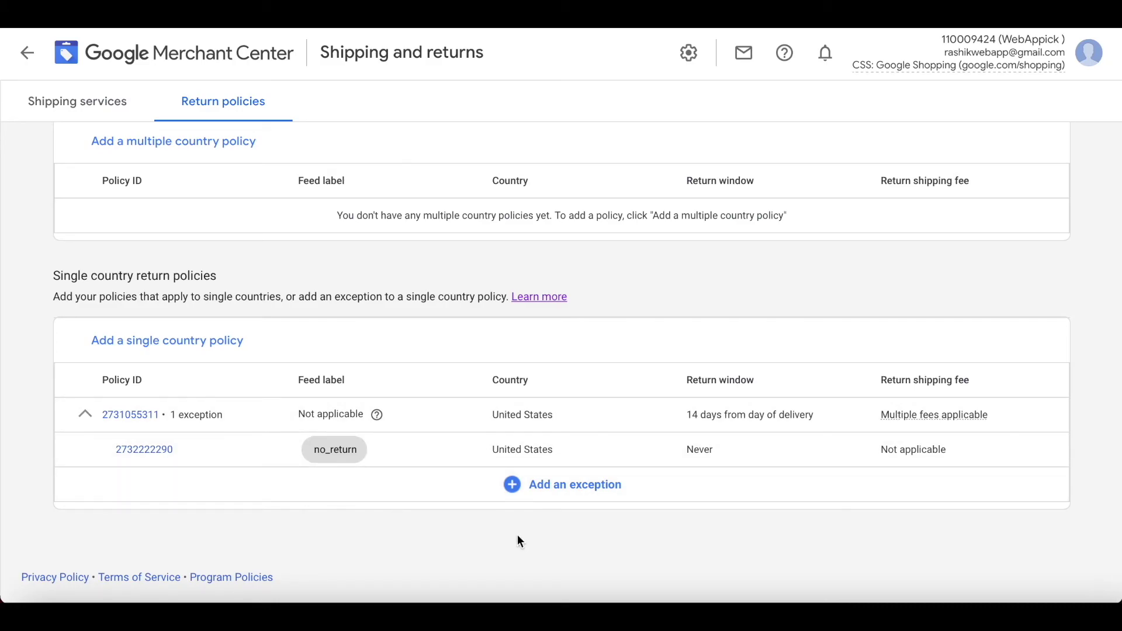
left_click(557, 483)
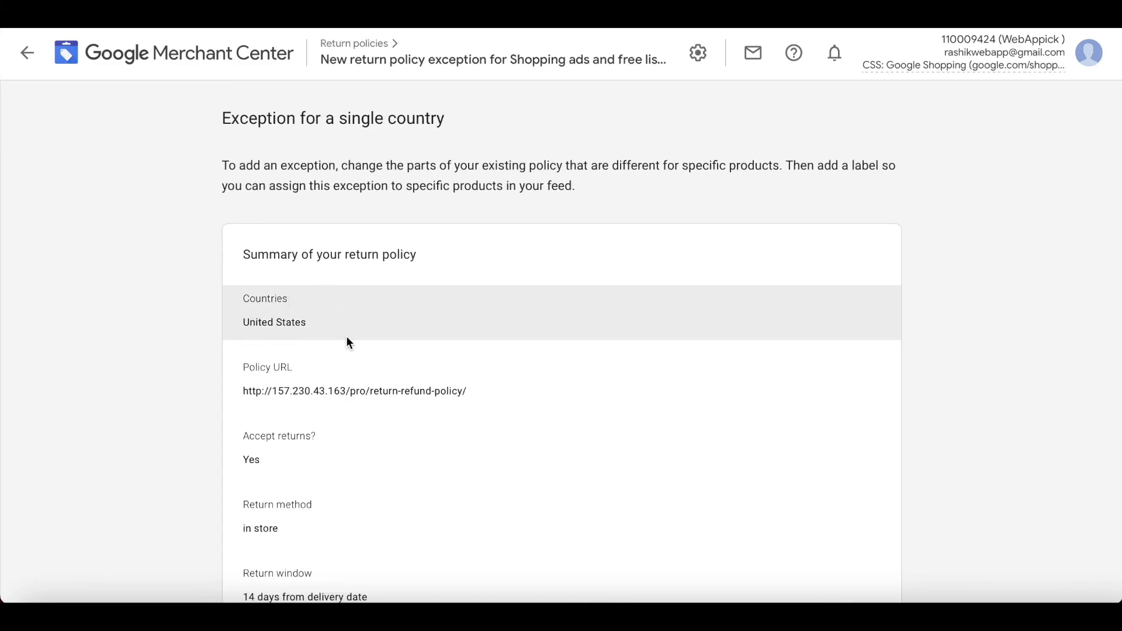
scroll(347, 338, "down", 1)
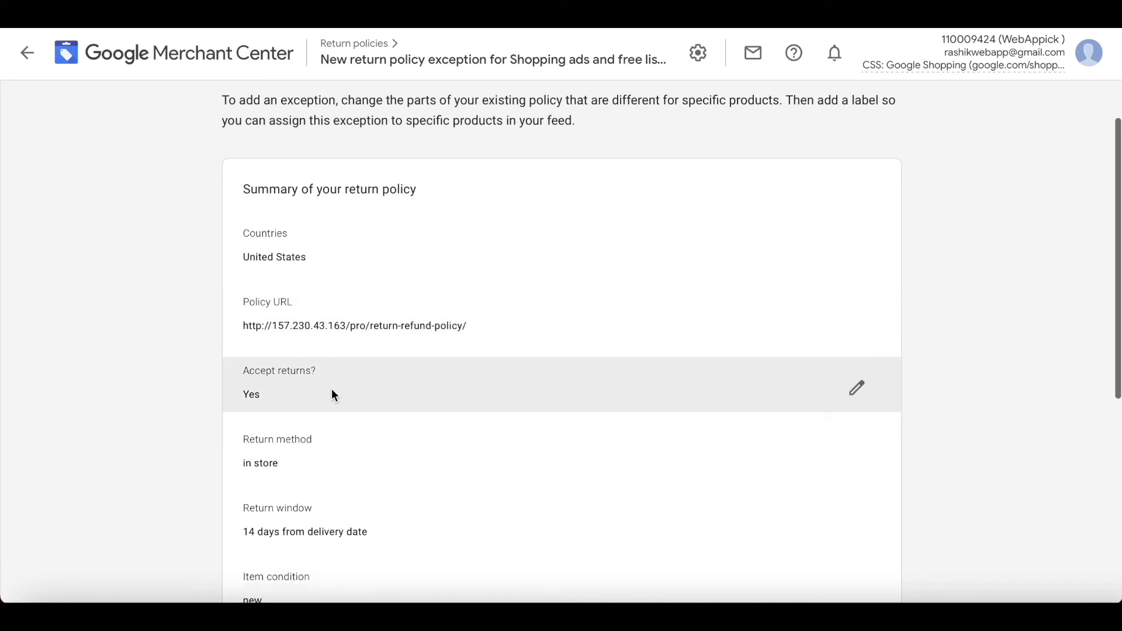
scroll(331, 389, "down", 1)
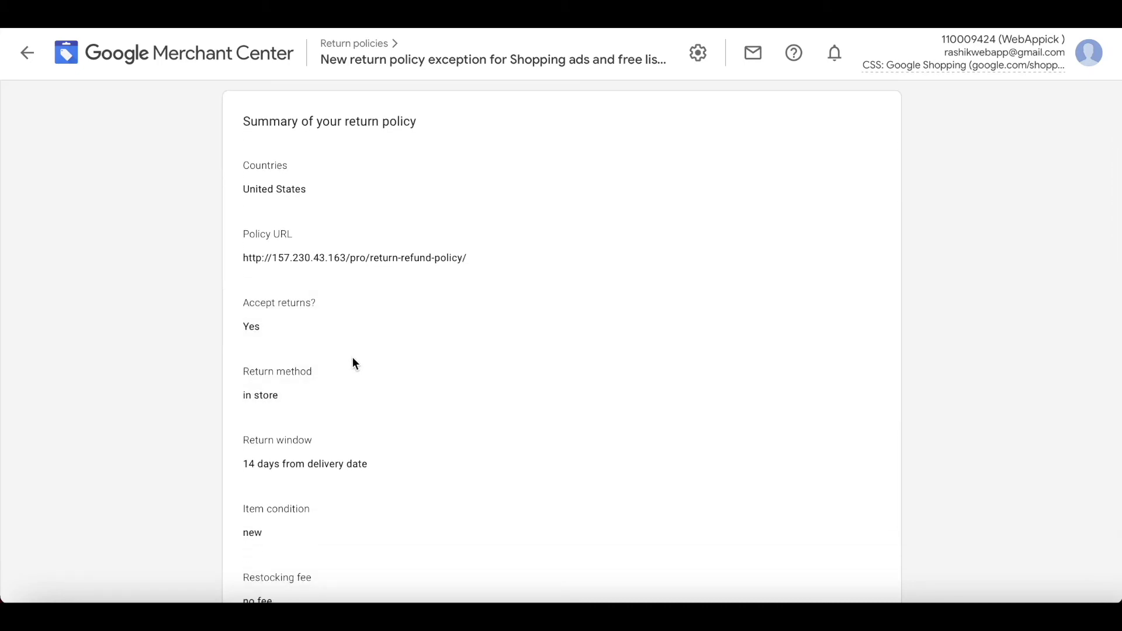
scroll(348, 392, "down", 1)
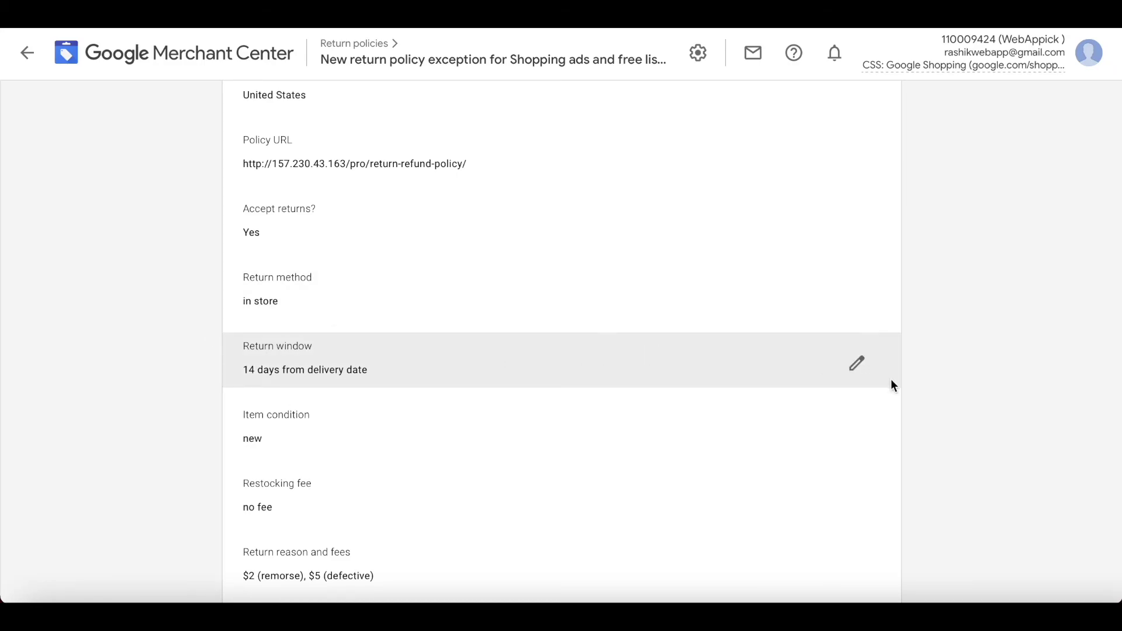
- Set the exception's return window to 7 days, keeping product condition and fees unchanged
left_click(857, 364)
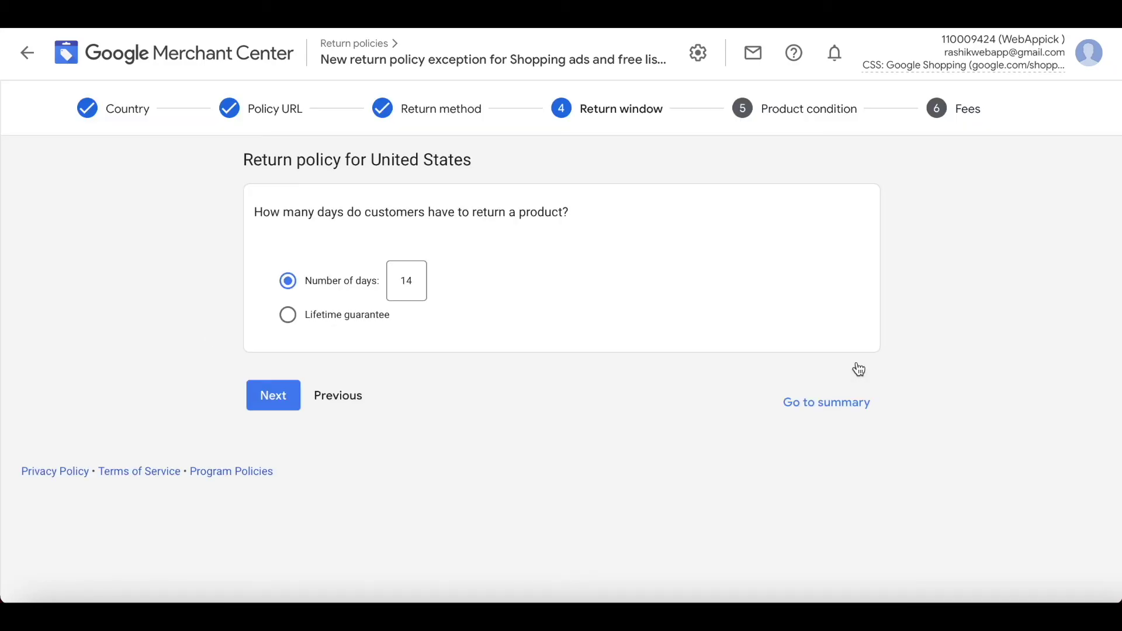
left_click(416, 284)
double_click(410, 281)
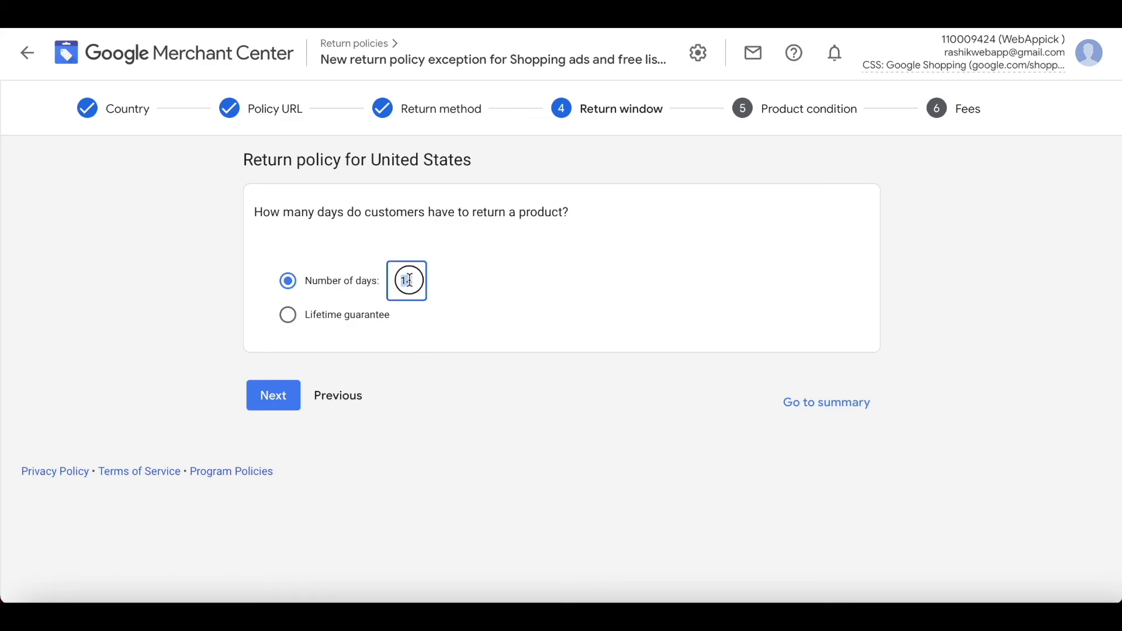
type("7")
left_click(287, 397)
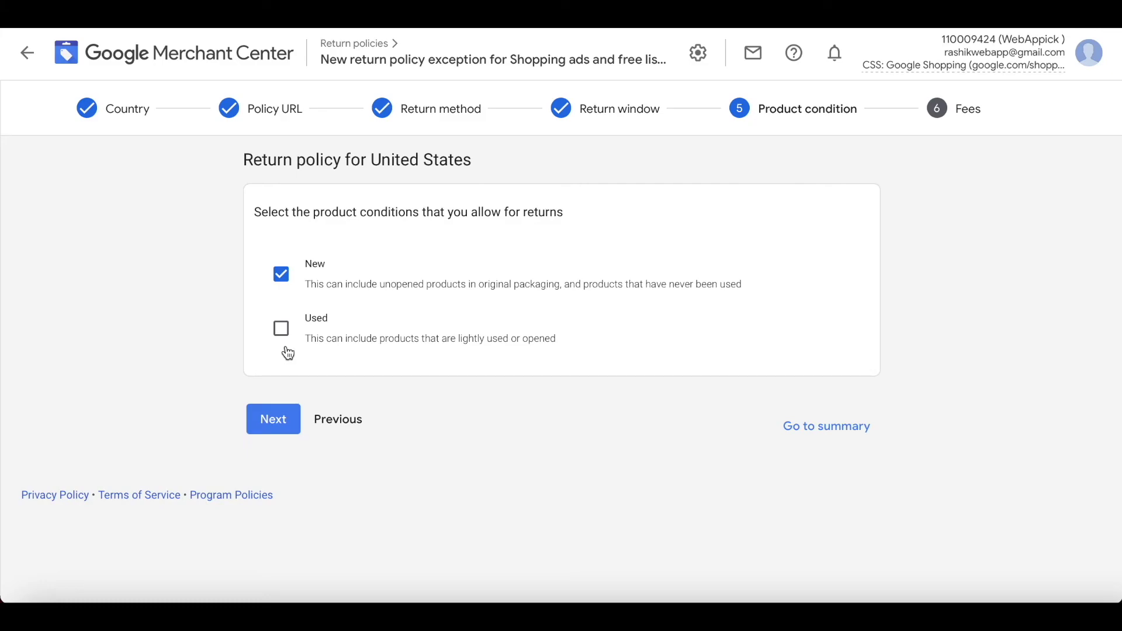
left_click(280, 429)
scroll(468, 413, "down", 5)
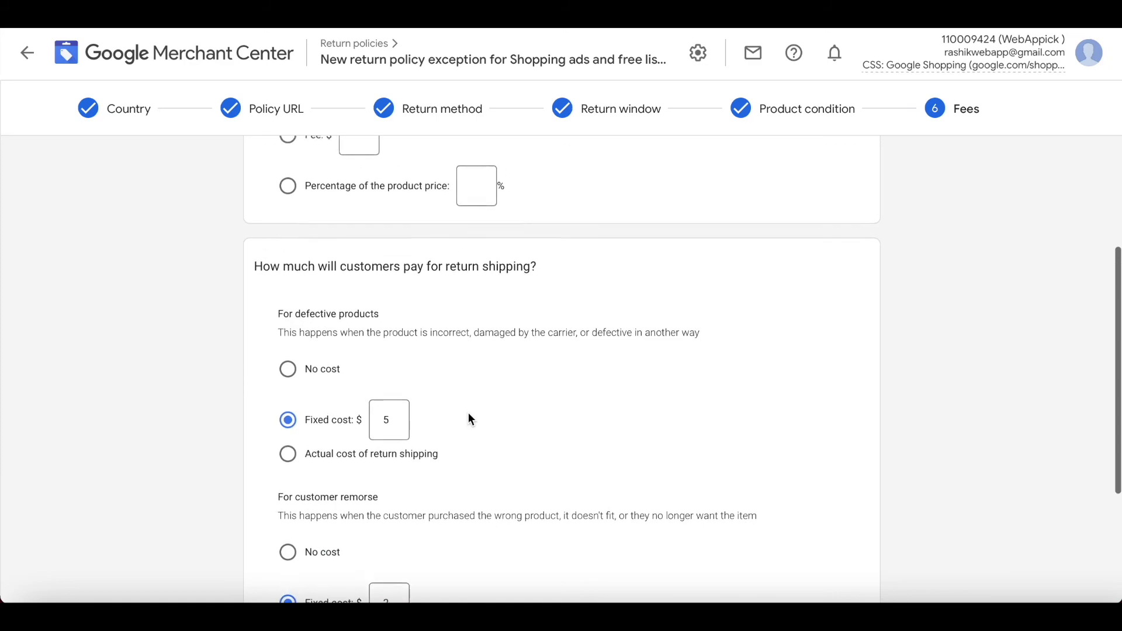
scroll(468, 412, "down", 1)
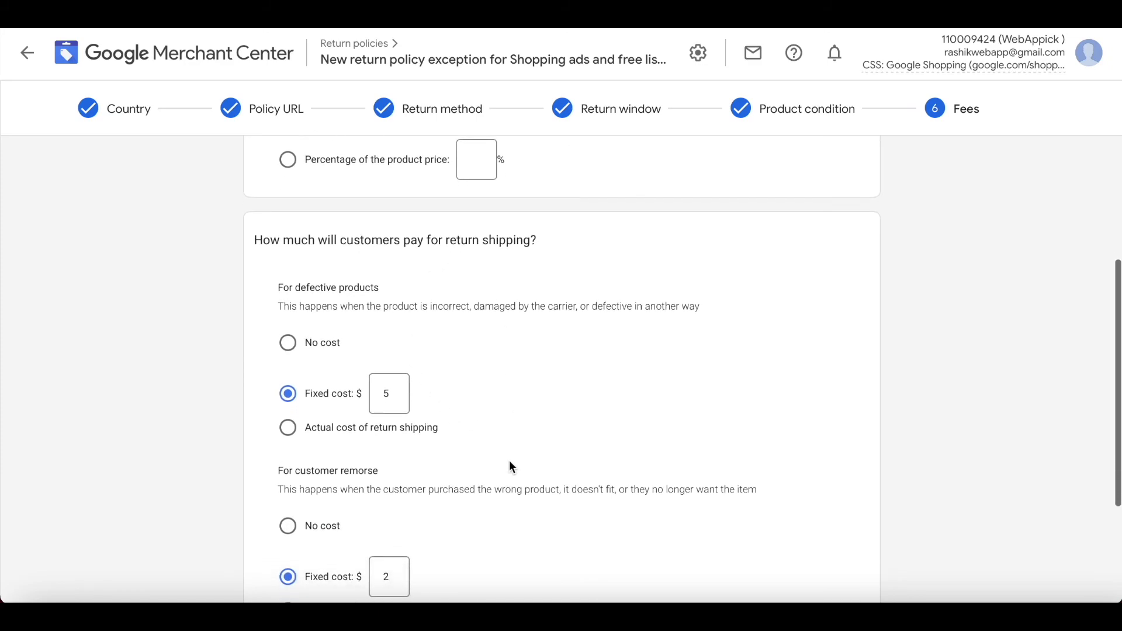
scroll(510, 460, "down", 3)
scroll(511, 467, "down", 1)
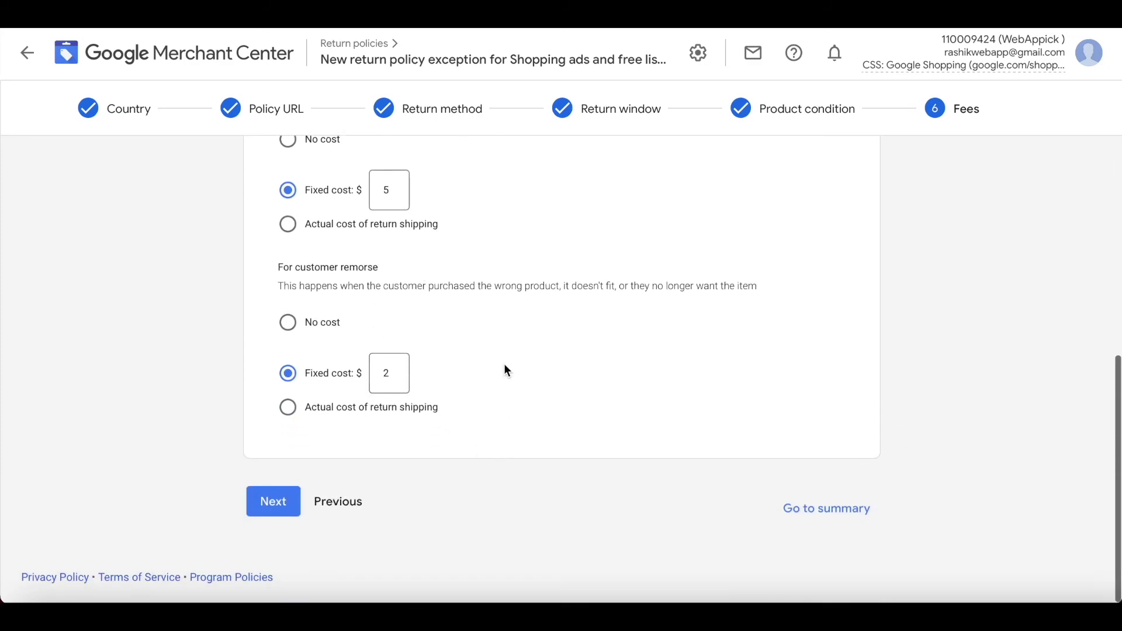
left_click(276, 501)
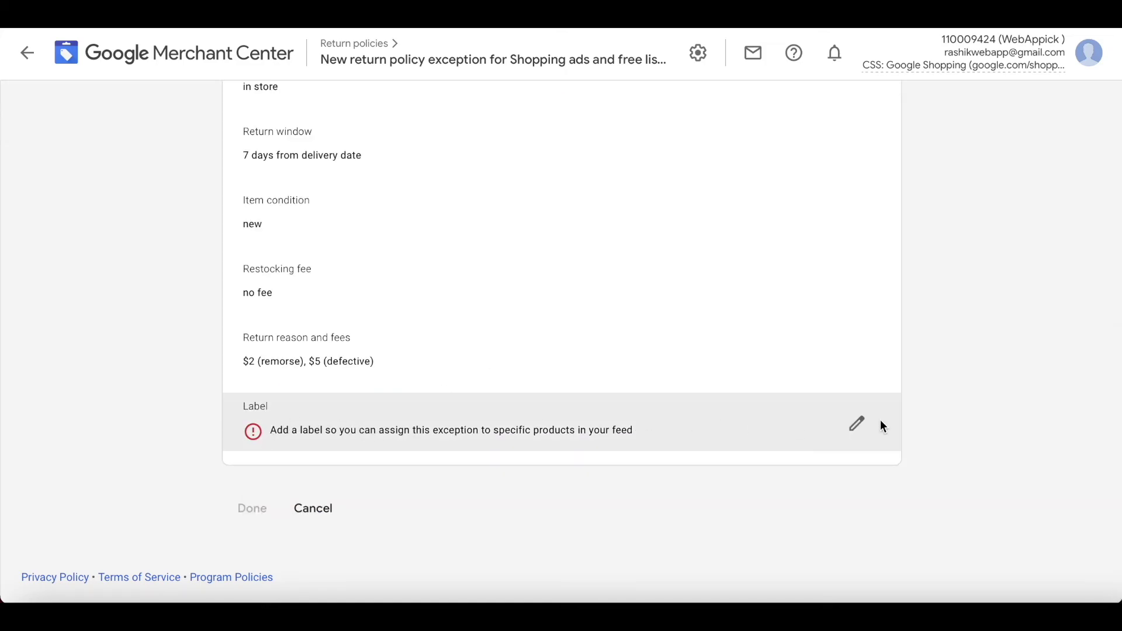
- Add the label quick_return to the 7-day return exception and save the exception
left_click(856, 424)
left_click(338, 271)
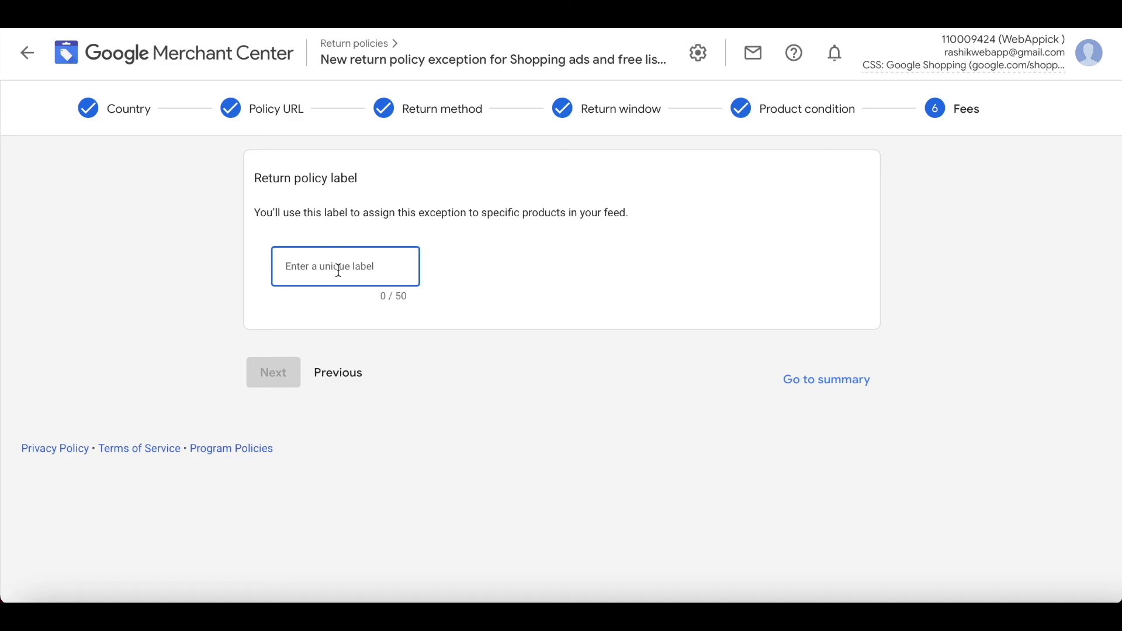
type("quick_return")
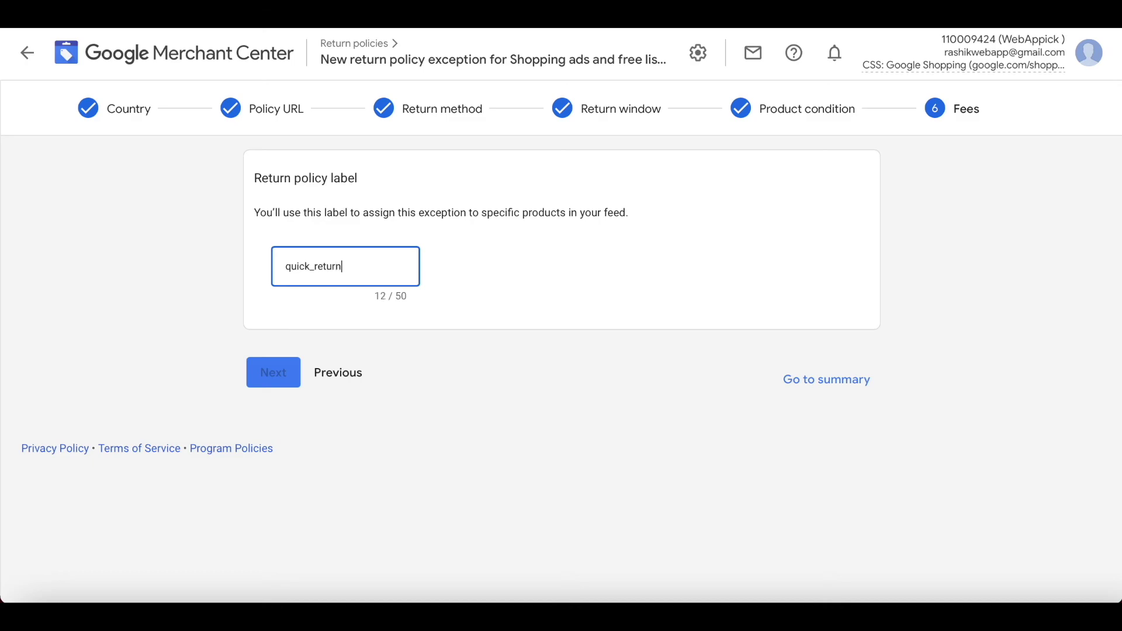
left_click(265, 374)
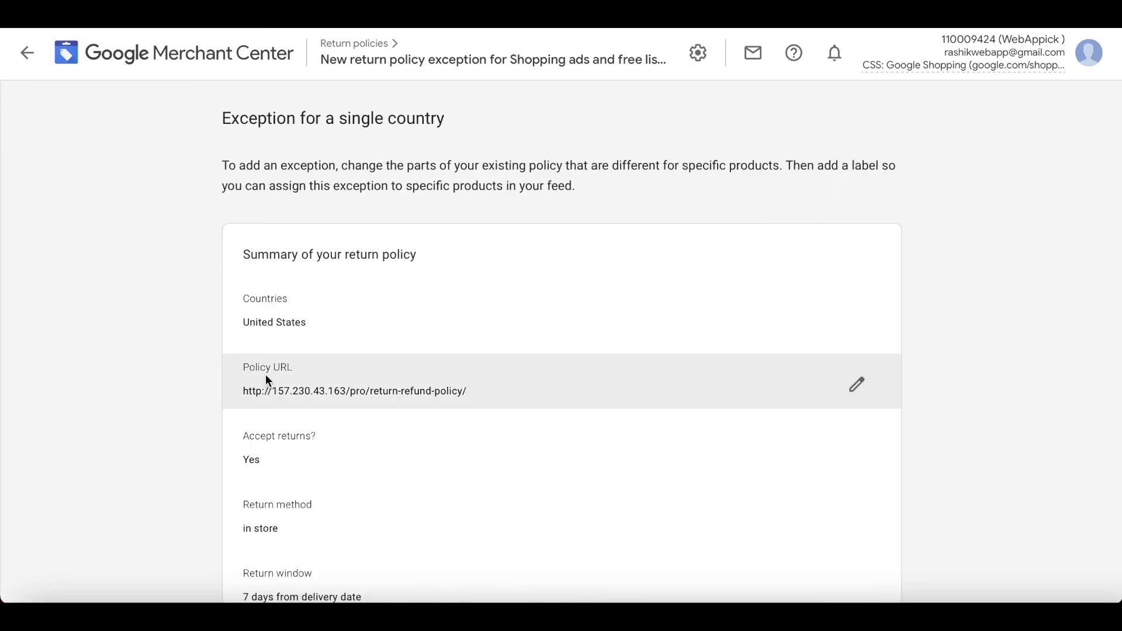
scroll(76, 418, "down", 8)
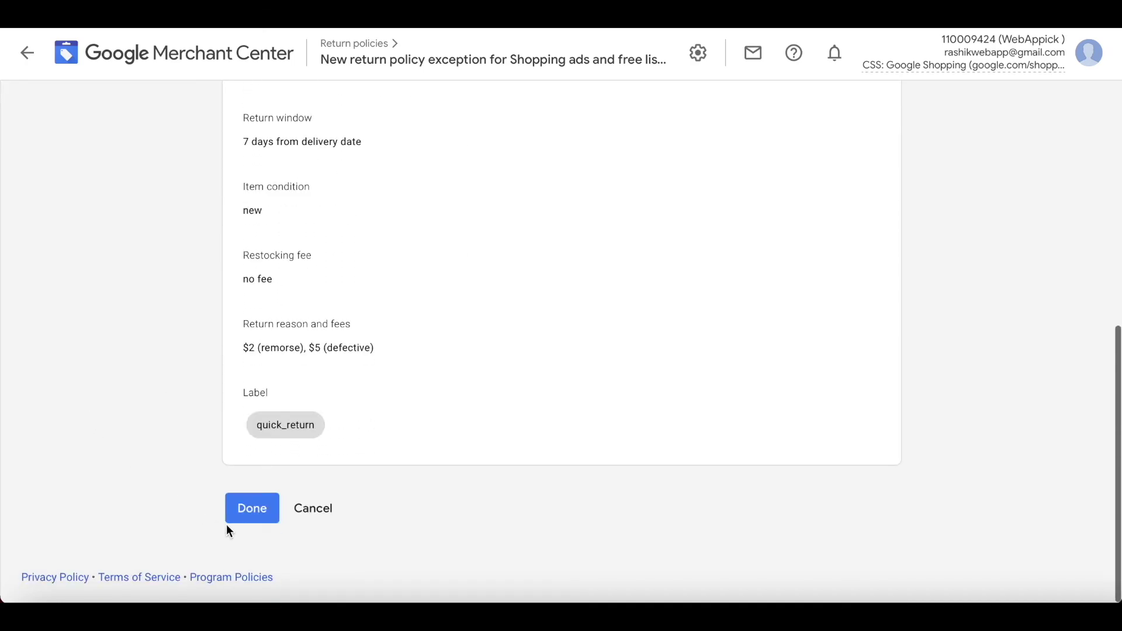
left_click(251, 508)
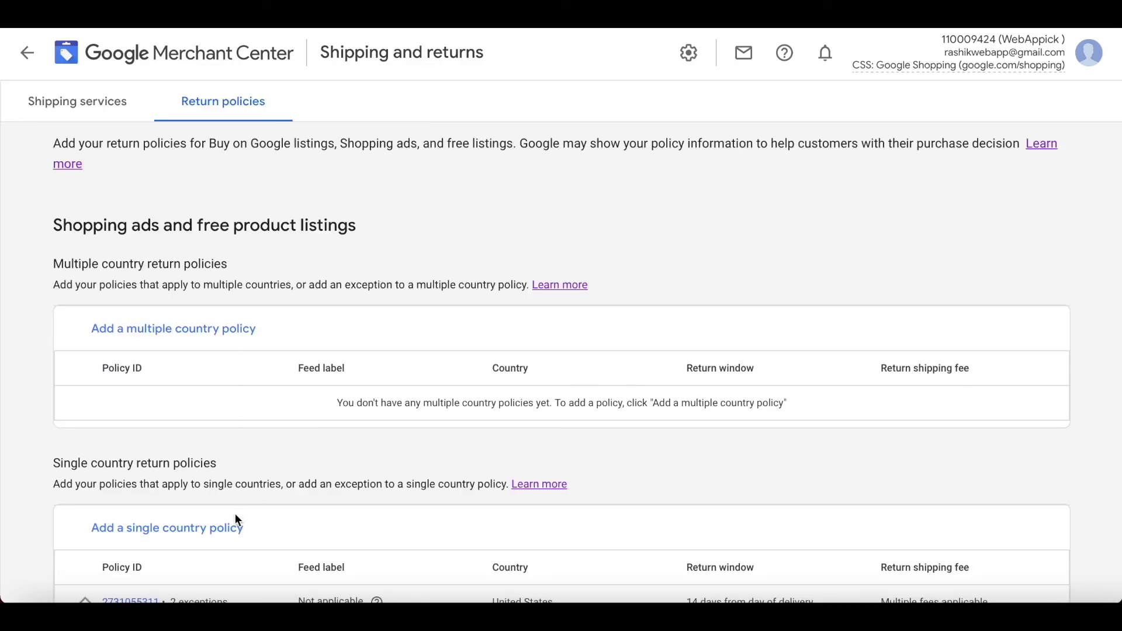
- Scroll down to check the US policy's no_return and quick_return exceptions
scroll(233, 513, "down", 4)
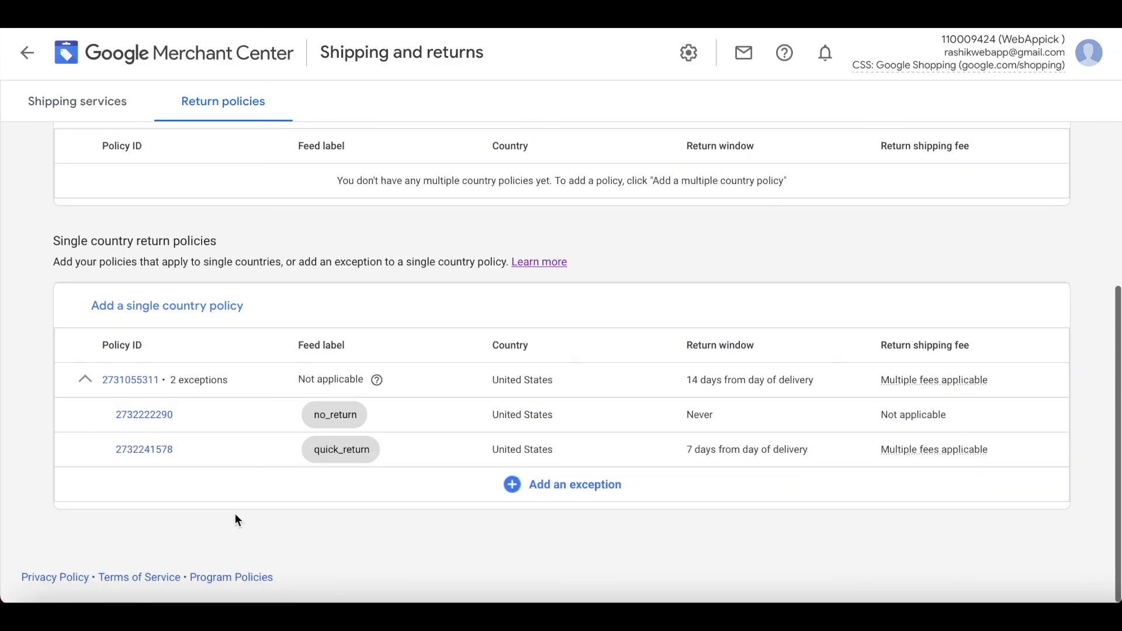